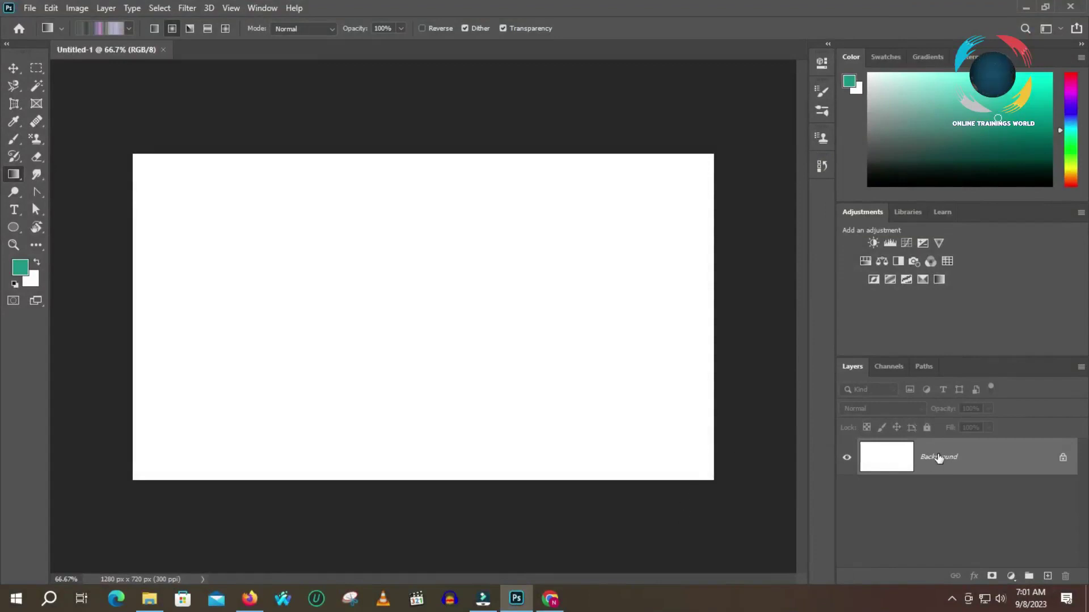
# - Add a new empty layer above the background and activate the Pattern Stamp Tool
pyautogui.moveTo(955, 457); pyautogui.dragTo(1048, 577)
pyautogui.moveTo(870, 457); pyautogui.dragTo(1064, 577)
pyautogui.click(1048, 576)
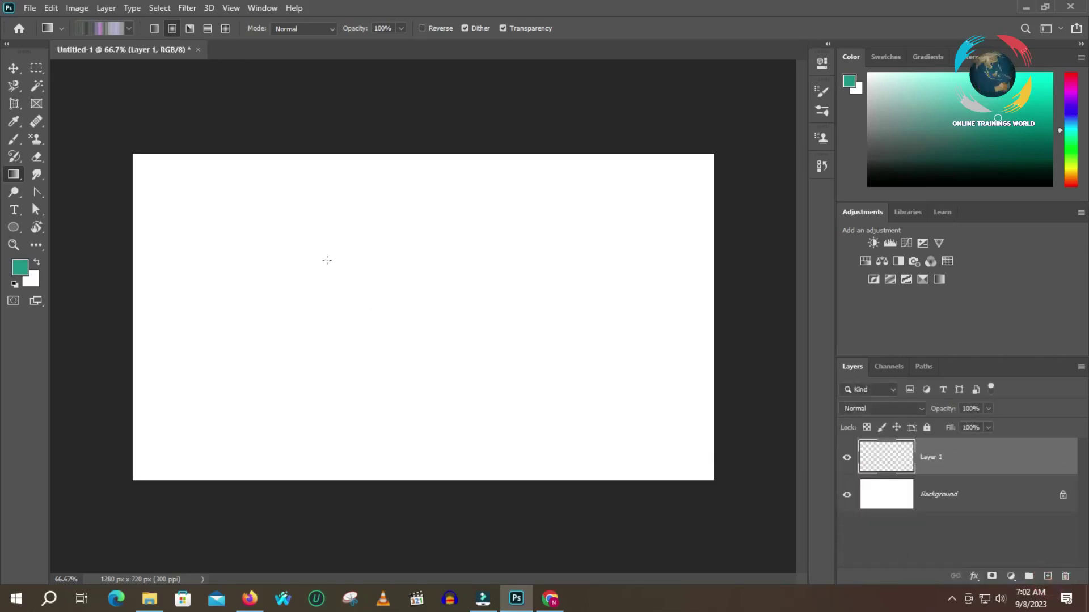
pyautogui.click(39, 144)
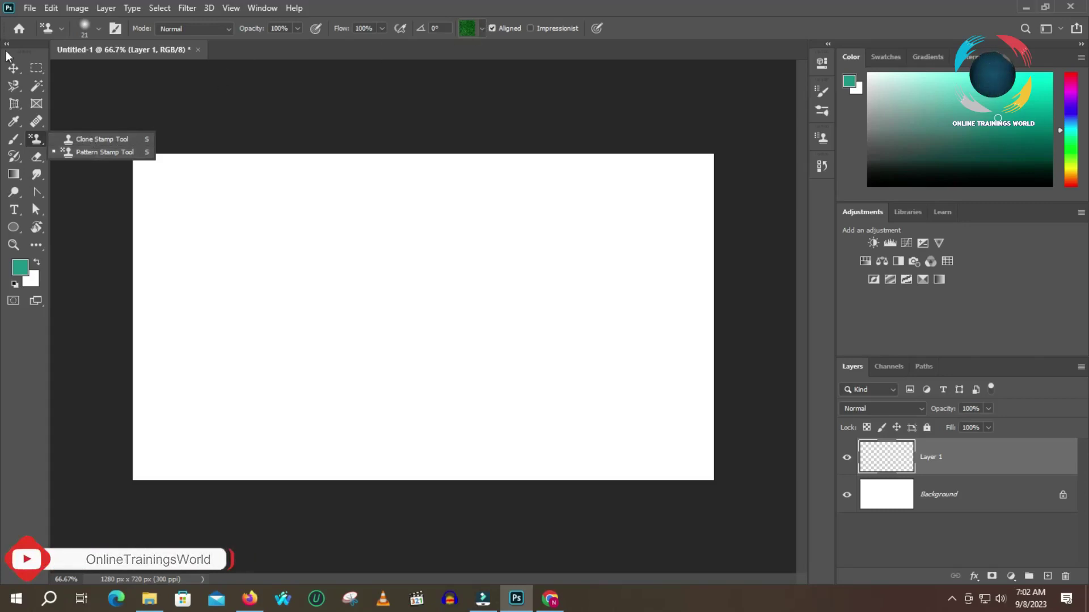
pyautogui.click(76, 152)
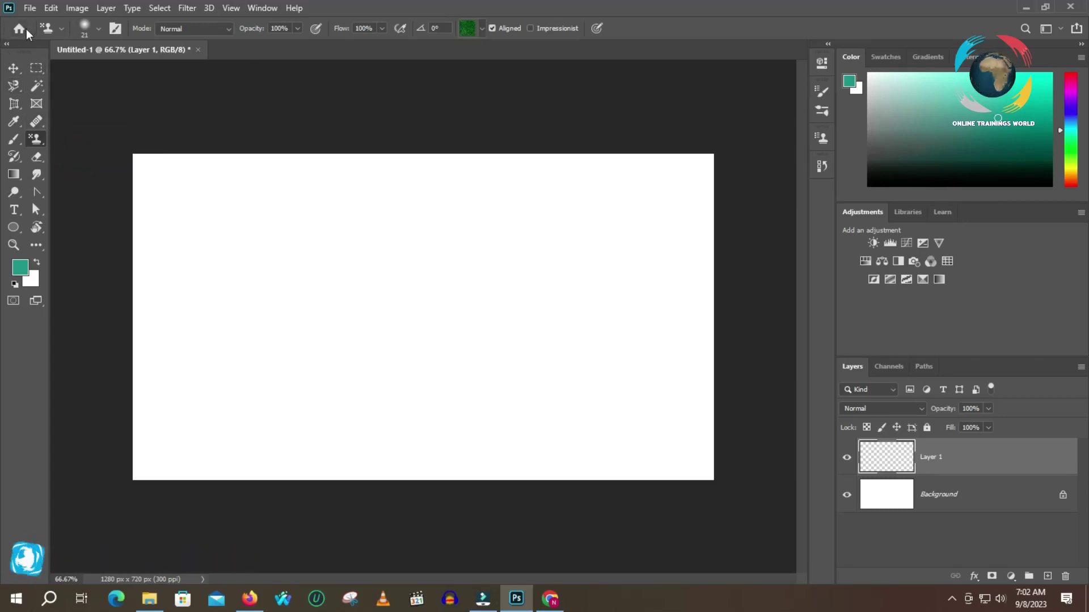
# - Examine the Pattern Stamp Tool's presets, brush settings and blending modes
pyautogui.click(61, 30)
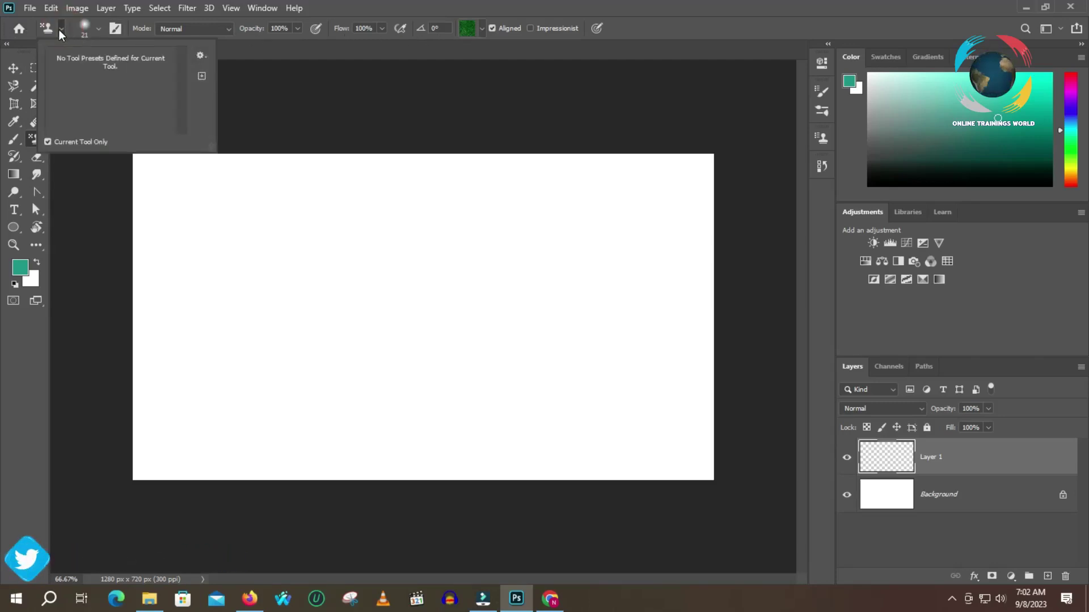
pyautogui.click(201, 76)
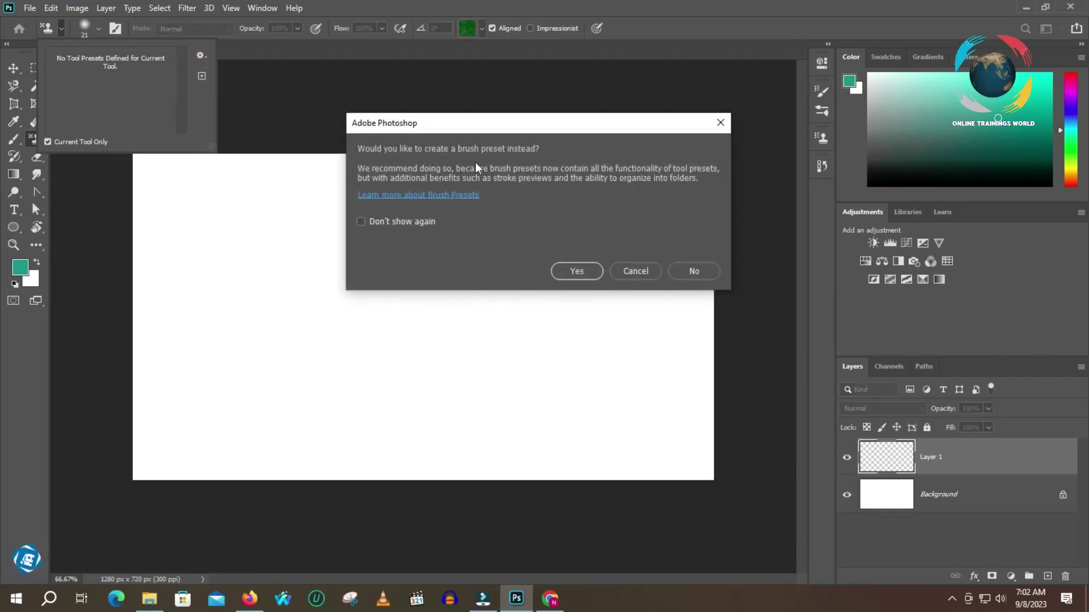
pyautogui.click(637, 272)
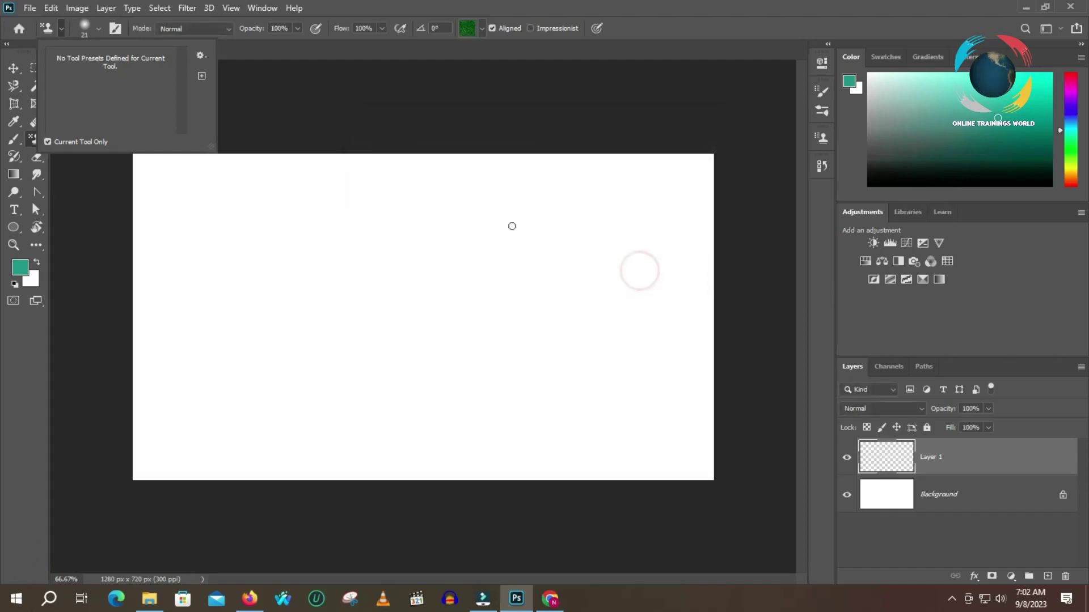
pyautogui.click(86, 30)
pyautogui.click(115, 34)
pyautogui.click(115, 34)
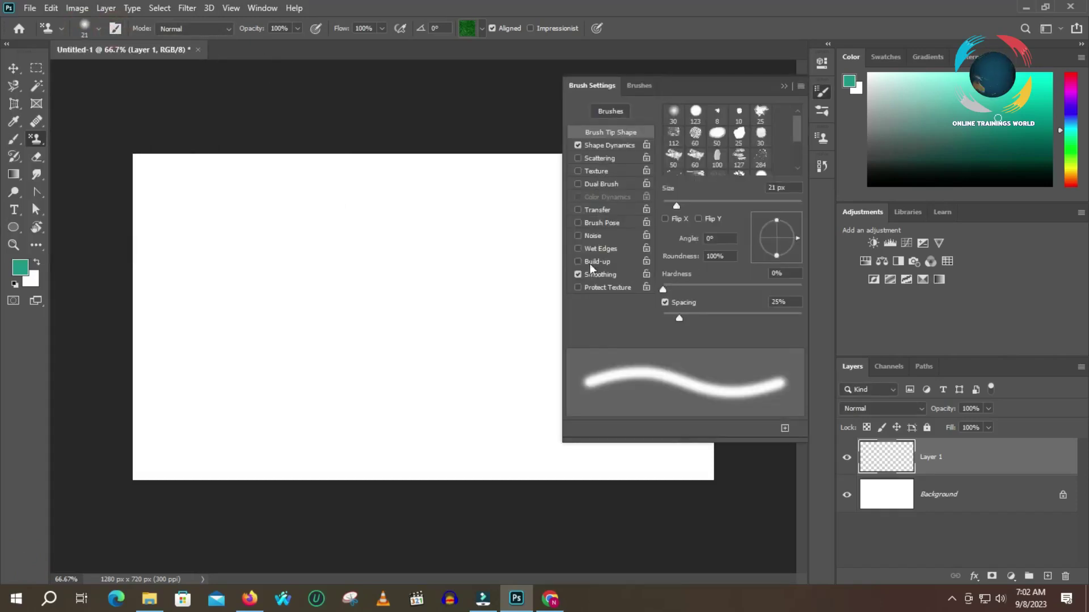
pyautogui.click(784, 86)
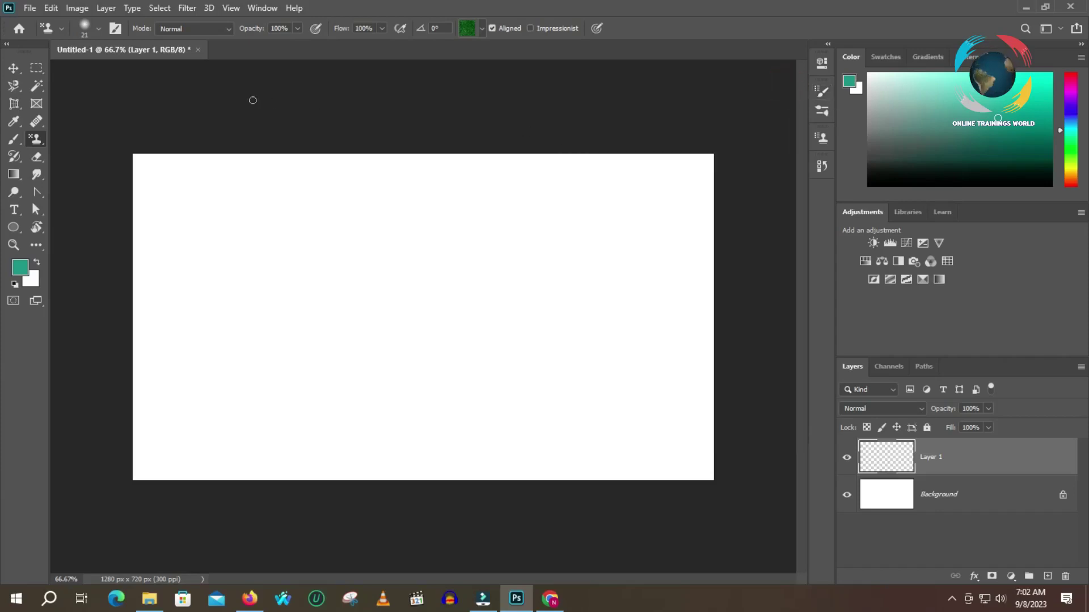
pyautogui.click(222, 32)
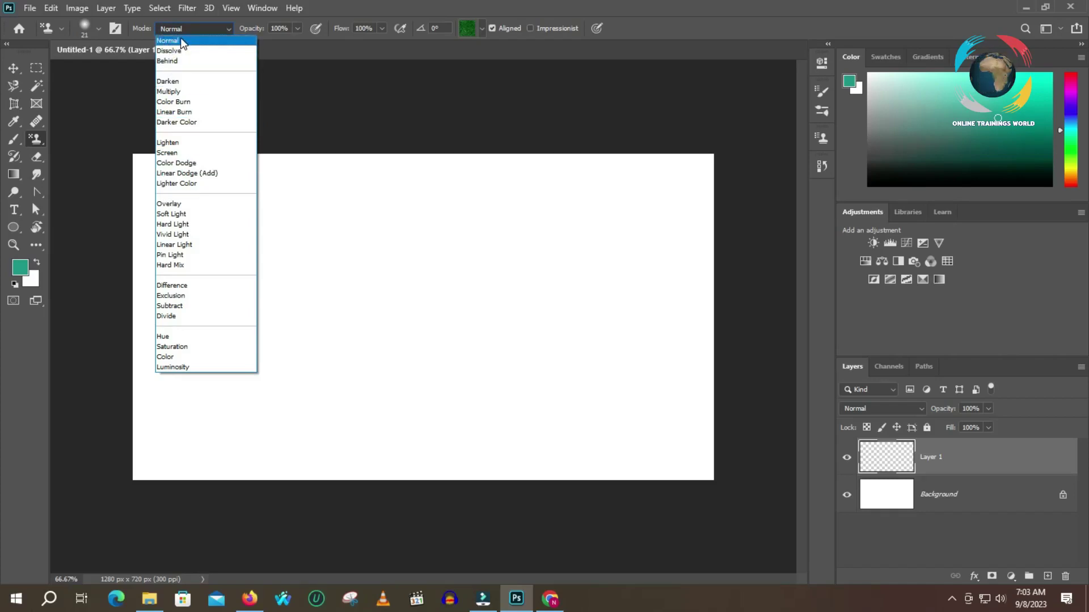
pyautogui.click(289, 40)
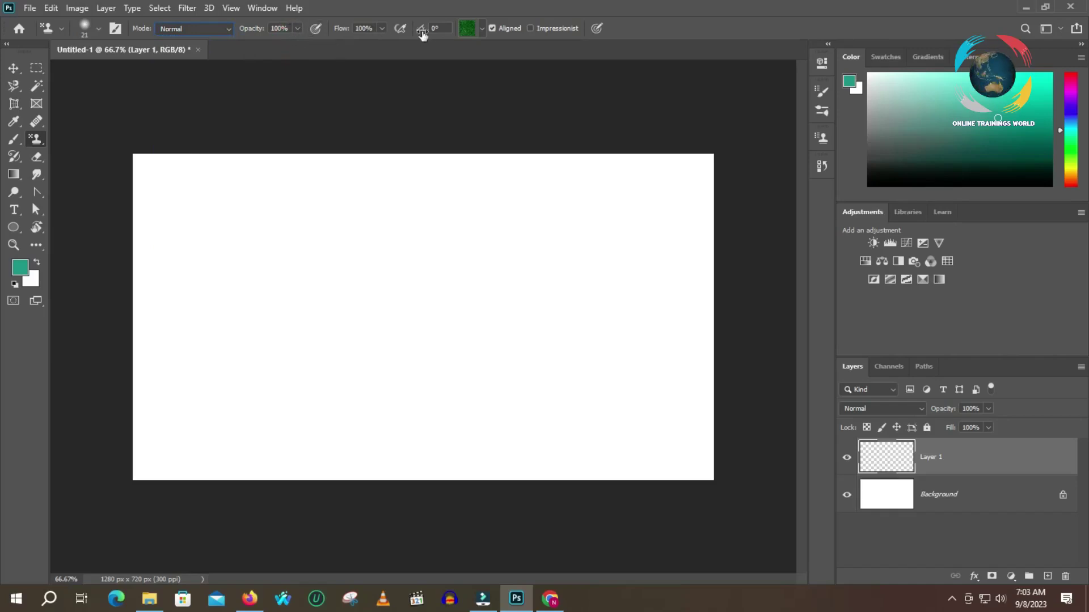
# - Choose the blue pattern from the Water group and paint freehand looping lines across the canvas on Layer 1
pyautogui.click(481, 32)
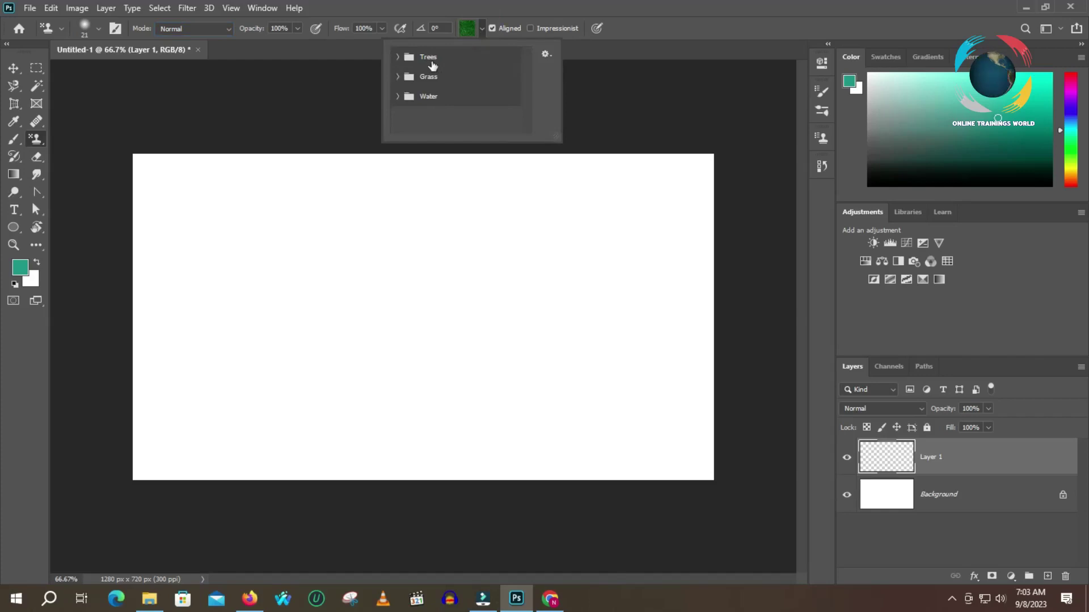
pyautogui.click(397, 58)
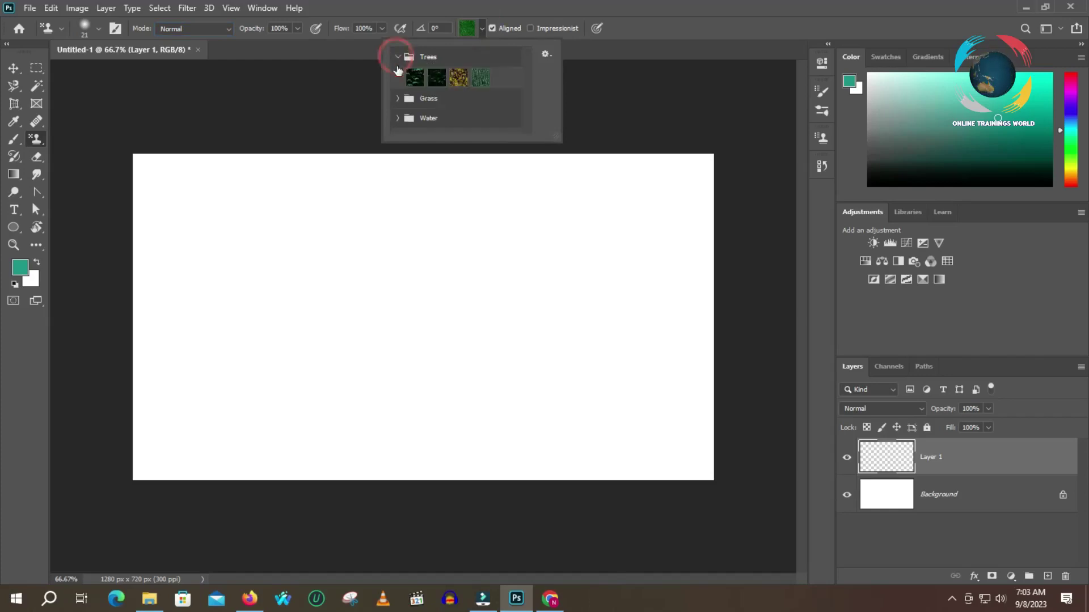
pyautogui.click(397, 97)
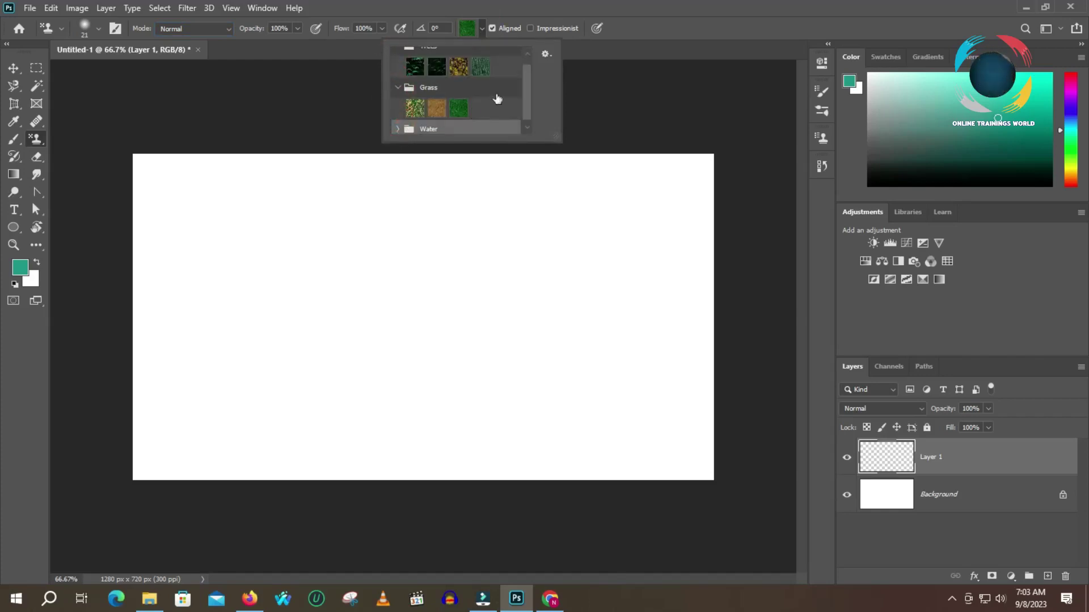
pyautogui.scroll(-1, 482, 114)
pyautogui.click(399, 125)
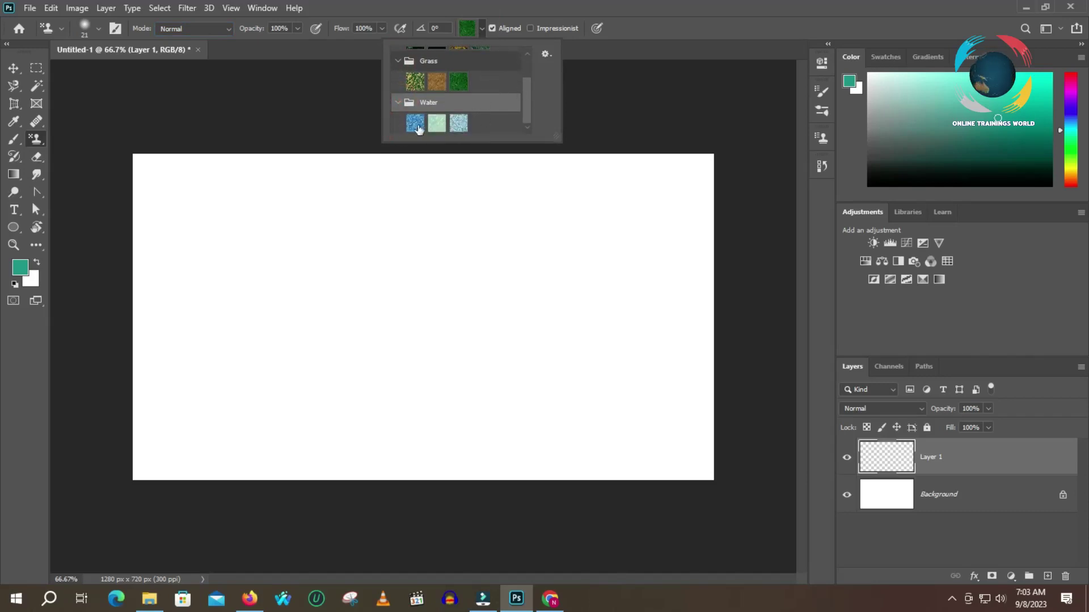
pyautogui.click(415, 123)
pyautogui.moveTo(209, 204)
pyautogui.mouseDown()
pyautogui.moveTo(331, 224)
pyautogui.moveTo(593, 230)
pyautogui.mouseUp()
pyautogui.moveTo(427, 299)
pyautogui.mouseDown()
pyautogui.moveTo(423, 314)
pyautogui.moveTo(695, 340)
pyautogui.moveTo(431, 317)
pyautogui.moveTo(457, 332)
pyautogui.mouseUp()
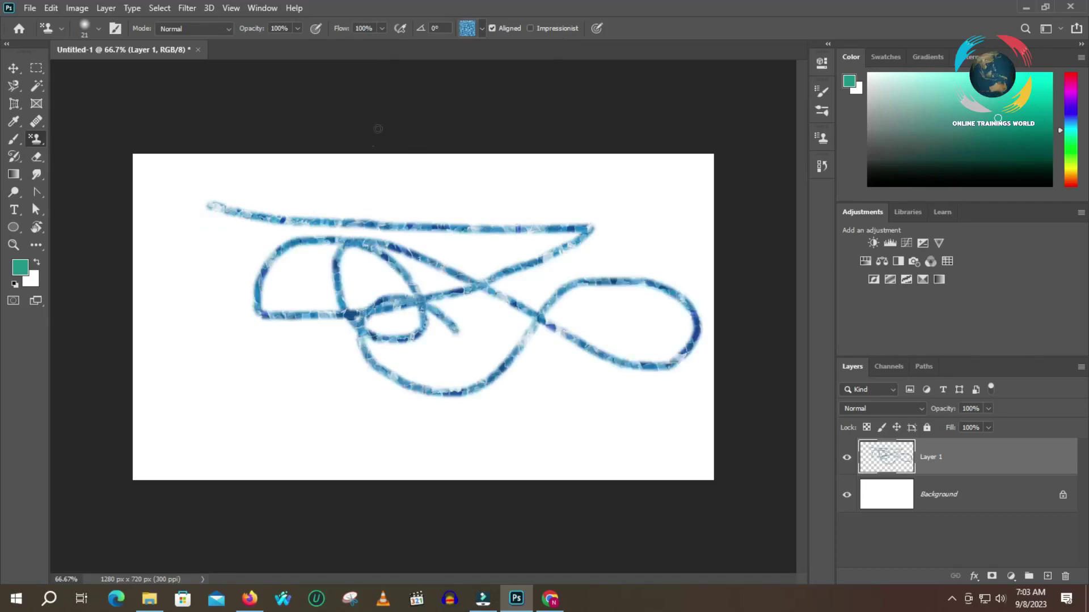
# - Set the flow to 29% and the brush size to 97 px, and paint the water pattern over the upper-left part of the canvas
pyautogui.click(382, 28)
pyautogui.moveTo(379, 44); pyautogui.dragTo(339, 44)
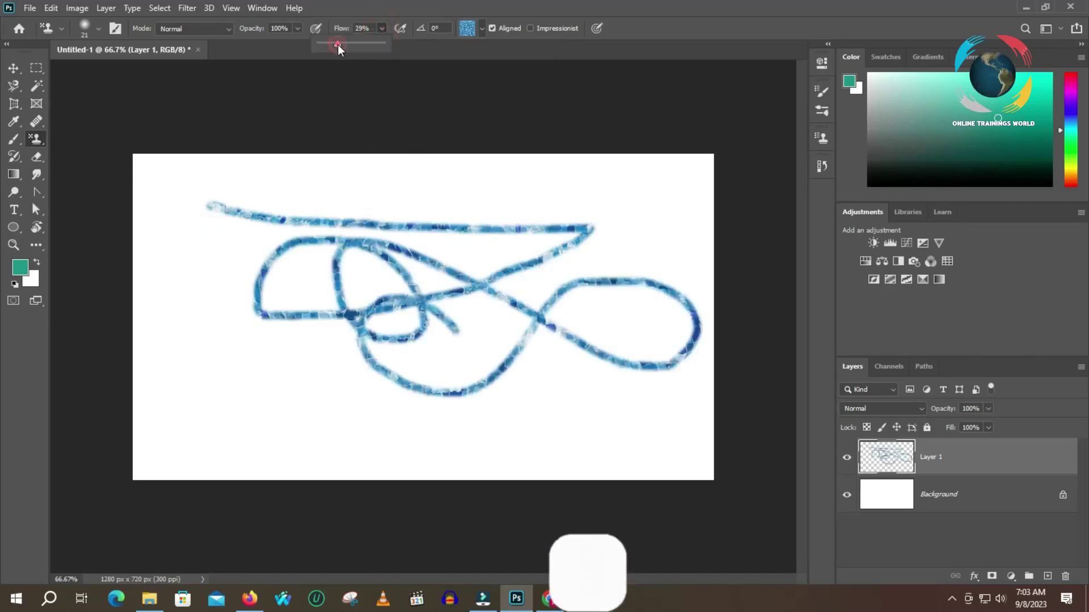
pyautogui.click(99, 29)
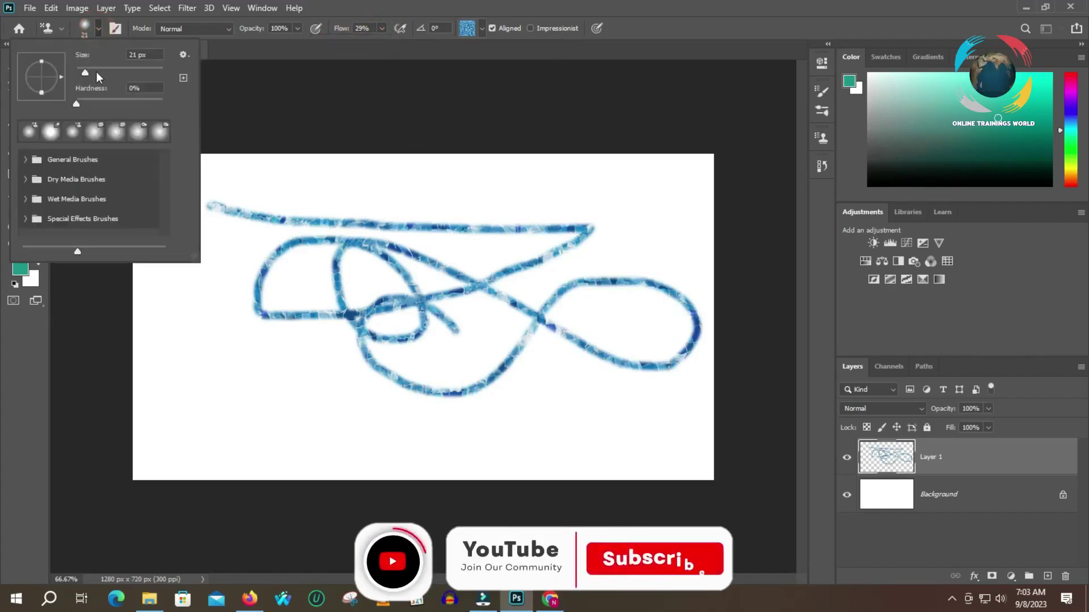
pyautogui.moveTo(98, 74); pyautogui.dragTo(119, 75)
pyautogui.moveTo(312, 176)
pyautogui.mouseDown()
pyautogui.moveTo(319, 199)
pyautogui.moveTo(434, 341)
pyautogui.moveTo(573, 322)
pyautogui.moveTo(578, 236)
pyautogui.moveTo(509, 240)
pyautogui.moveTo(255, 330)
pyautogui.moveTo(214, 318)
pyautogui.moveTo(375, 341)
pyautogui.moveTo(378, 360)
pyautogui.moveTo(292, 262)
pyautogui.moveTo(222, 351)
pyautogui.moveTo(381, 249)
pyautogui.moveTo(469, 239)
pyautogui.moveTo(248, 261)
pyautogui.moveTo(500, 262)
pyautogui.moveTo(181, 289)
pyautogui.moveTo(172, 273)
pyautogui.moveTo(519, 238)
pyautogui.moveTo(233, 236)
pyautogui.moveTo(249, 221)
pyautogui.moveTo(480, 225)
pyautogui.moveTo(295, 213)
pyautogui.moveTo(492, 202)
pyautogui.moveTo(196, 180)
pyautogui.moveTo(527, 172)
pyautogui.moveTo(547, 179)
pyautogui.moveTo(638, 386)
pyautogui.moveTo(655, 339)
pyautogui.moveTo(215, 296)
pyautogui.moveTo(491, 297)
pyautogui.moveTo(299, 283)
pyautogui.moveTo(395, 296)
pyautogui.moveTo(112, 240)
pyautogui.moveTo(148, 276)
pyautogui.moveTo(194, 243)
pyautogui.moveTo(185, 263)
pyautogui.moveTo(198, 205)
pyautogui.moveTo(225, 173)
pyautogui.moveTo(138, 162)
pyautogui.moveTo(134, 239)
pyautogui.moveTo(170, 181)
pyautogui.moveTo(161, 163)
pyautogui.moveTo(482, 172)
pyautogui.mouseUp()
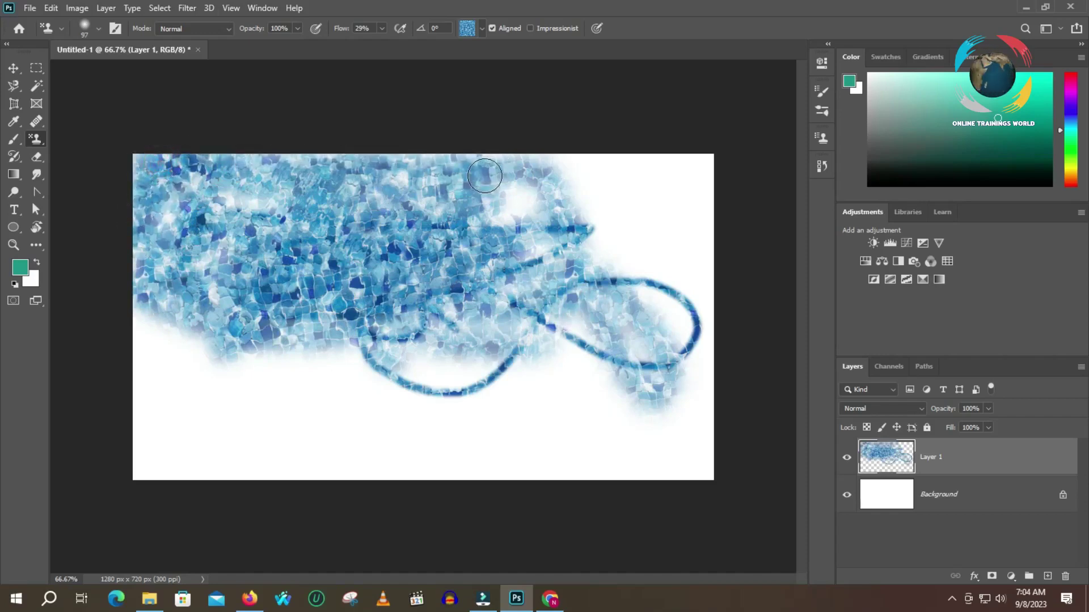
# - Choose the green pattern from the Grass group and paint it over the lower-left part of the canvas
pyautogui.click(484, 30)
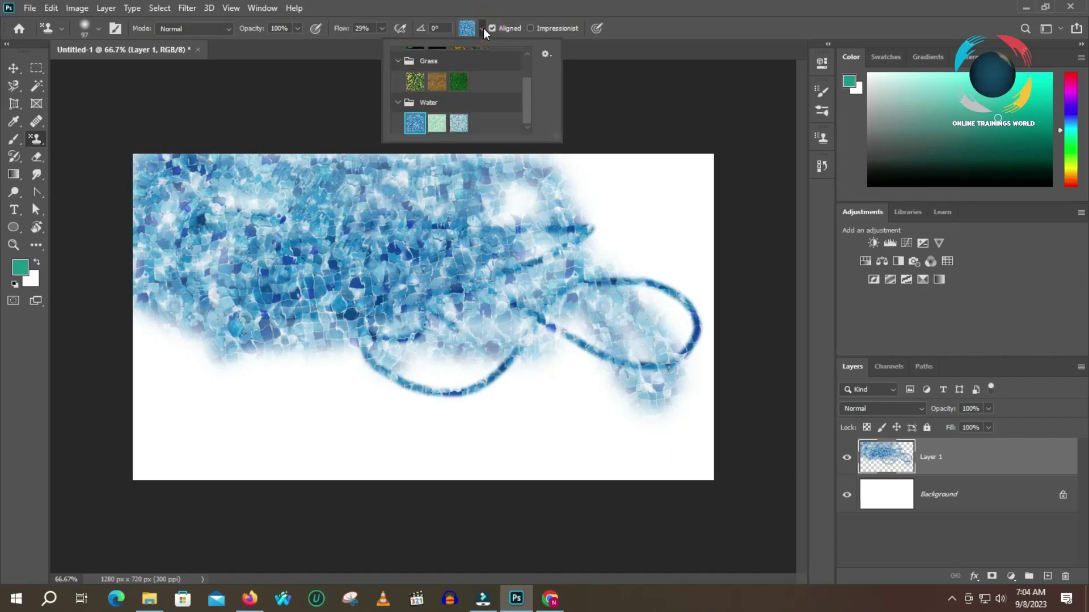
pyautogui.click(459, 82)
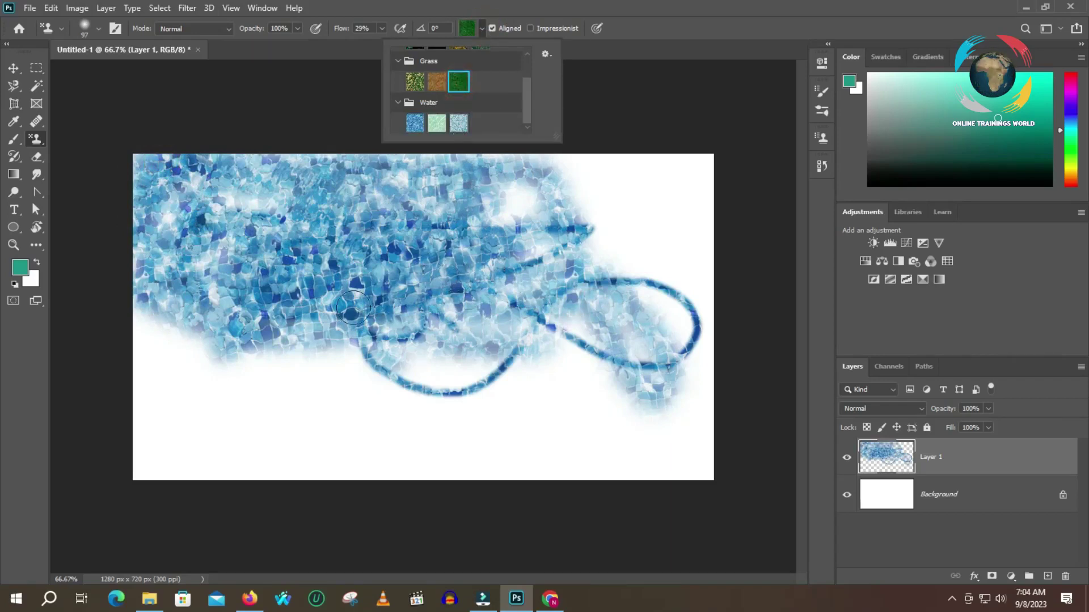
pyautogui.moveTo(202, 392)
pyautogui.mouseDown()
pyautogui.moveTo(359, 390)
pyautogui.moveTo(401, 372)
pyautogui.moveTo(305, 362)
pyautogui.moveTo(175, 375)
pyautogui.moveTo(388, 379)
pyautogui.moveTo(357, 372)
pyautogui.moveTo(387, 369)
pyautogui.moveTo(185, 367)
pyautogui.moveTo(142, 313)
pyautogui.moveTo(213, 338)
pyautogui.moveTo(233, 361)
pyautogui.moveTo(185, 362)
pyautogui.moveTo(157, 323)
pyautogui.moveTo(139, 382)
pyautogui.moveTo(141, 438)
pyautogui.moveTo(160, 461)
pyautogui.moveTo(499, 472)
pyautogui.moveTo(496, 369)
pyautogui.moveTo(162, 348)
pyautogui.moveTo(139, 479)
pyautogui.moveTo(502, 499)
pyautogui.moveTo(501, 448)
pyautogui.moveTo(100, 438)
pyautogui.moveTo(210, 420)
pyautogui.moveTo(430, 423)
pyautogui.moveTo(463, 415)
pyautogui.moveTo(466, 373)
pyautogui.moveTo(465, 446)
pyautogui.moveTo(482, 400)
pyautogui.moveTo(481, 448)
pyautogui.moveTo(463, 386)
pyautogui.moveTo(357, 392)
pyautogui.moveTo(446, 374)
pyautogui.moveTo(401, 385)
pyautogui.moveTo(395, 410)
pyautogui.moveTo(459, 420)
pyautogui.moveTo(187, 408)
pyautogui.moveTo(261, 403)
pyautogui.moveTo(482, 448)
pyautogui.moveTo(425, 437)
pyautogui.moveTo(368, 457)
pyautogui.mouseUp()
pyautogui.moveTo(262, 419)
pyautogui.mouseDown()
pyautogui.moveTo(167, 363)
pyautogui.moveTo(141, 408)
pyautogui.moveTo(162, 454)
pyautogui.moveTo(170, 421)
pyautogui.moveTo(199, 469)
pyautogui.moveTo(329, 484)
pyautogui.moveTo(476, 475)
pyautogui.moveTo(177, 469)
pyautogui.moveTo(263, 426)
pyautogui.mouseUp()
# - Choose the first dark leaf pattern in the Trees group and paint it over the right side of the canvas
pyautogui.click(482, 29)
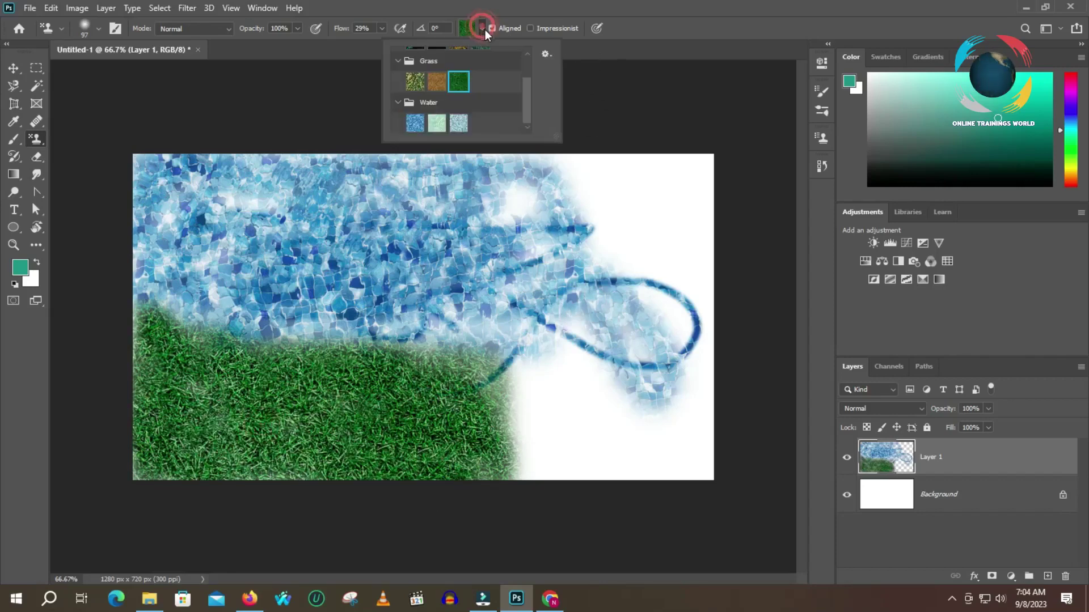
pyautogui.scroll(1, 458, 129)
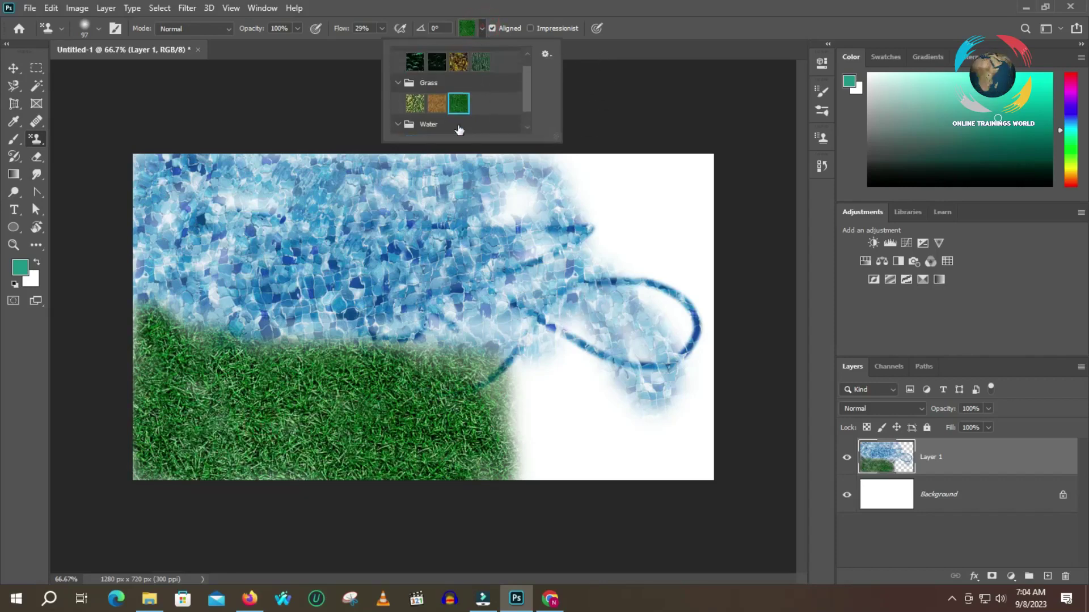
pyautogui.scroll(1, 451, 107)
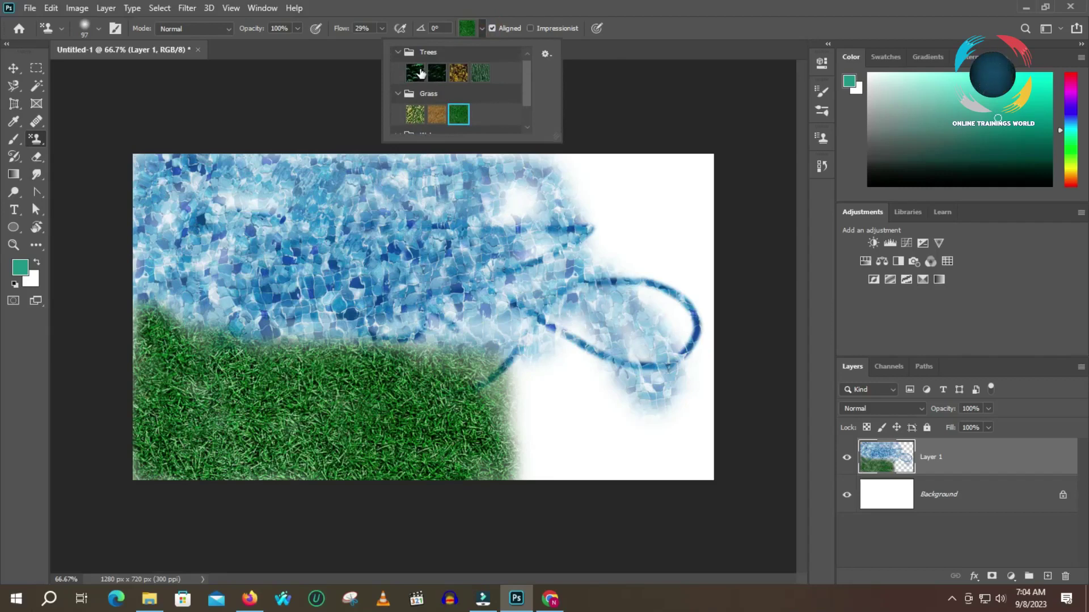
pyautogui.click(416, 71)
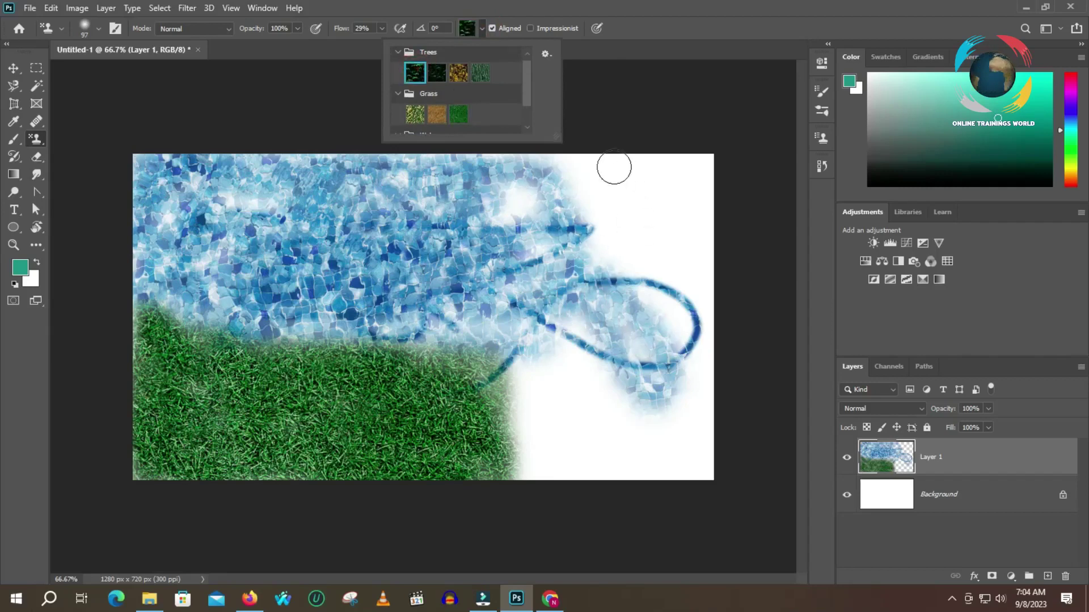
pyautogui.moveTo(586, 166)
pyautogui.mouseDown()
pyautogui.moveTo(596, 272)
pyautogui.moveTo(595, 168)
pyautogui.moveTo(723, 149)
pyautogui.moveTo(747, 191)
pyautogui.moveTo(665, 217)
pyautogui.moveTo(622, 179)
pyautogui.moveTo(701, 198)
pyautogui.moveTo(606, 163)
pyautogui.moveTo(632, 221)
pyautogui.moveTo(679, 196)
pyautogui.moveTo(692, 163)
pyautogui.moveTo(587, 163)
pyautogui.moveTo(710, 164)
pyautogui.moveTo(591, 178)
pyautogui.moveTo(604, 210)
pyautogui.moveTo(566, 199)
pyautogui.moveTo(564, 342)
pyautogui.moveTo(600, 205)
pyautogui.moveTo(578, 458)
pyautogui.moveTo(658, 307)
pyautogui.moveTo(609, 424)
pyautogui.moveTo(720, 225)
pyautogui.moveTo(657, 226)
pyautogui.moveTo(609, 387)
pyautogui.moveTo(627, 449)
pyautogui.moveTo(662, 237)
pyautogui.moveTo(689, 456)
pyautogui.moveTo(706, 226)
pyautogui.moveTo(688, 455)
pyautogui.moveTo(574, 451)
pyautogui.moveTo(616, 476)
pyautogui.moveTo(690, 483)
pyautogui.moveTo(724, 359)
pyautogui.moveTo(714, 290)
pyautogui.moveTo(715, 505)
pyautogui.moveTo(714, 439)
pyautogui.moveTo(699, 445)
pyautogui.moveTo(699, 465)
pyautogui.moveTo(721, 318)
pyautogui.moveTo(710, 429)
pyautogui.moveTo(647, 464)
pyautogui.moveTo(561, 469)
pyautogui.moveTo(684, 478)
pyautogui.moveTo(547, 473)
pyautogui.moveTo(659, 447)
pyautogui.moveTo(623, 454)
pyautogui.moveTo(629, 401)
pyautogui.moveTo(682, 304)
pyautogui.moveTo(673, 437)
pyautogui.moveTo(626, 368)
pyautogui.moveTo(610, 174)
pyautogui.moveTo(637, 175)
pyautogui.moveTo(614, 162)
pyautogui.moveTo(553, 164)
pyautogui.moveTo(562, 148)
pyautogui.moveTo(560, 469)
pyautogui.mouseUp()
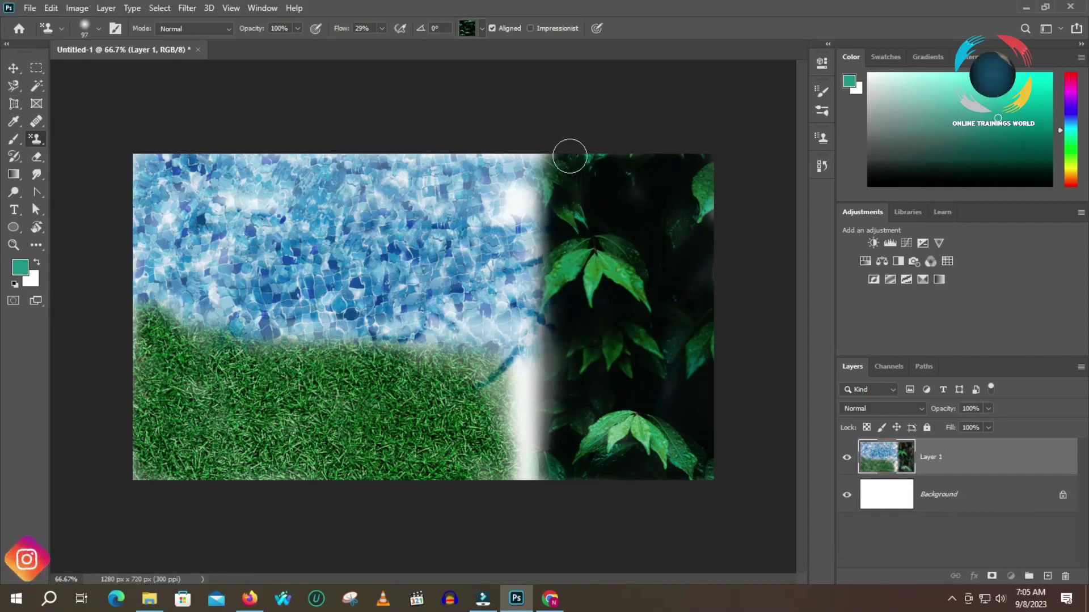
# - Save the selected leaf pattern as a new pattern named Tree Tile 4 and paint leaves in a loop across the water area
pyautogui.click(482, 27)
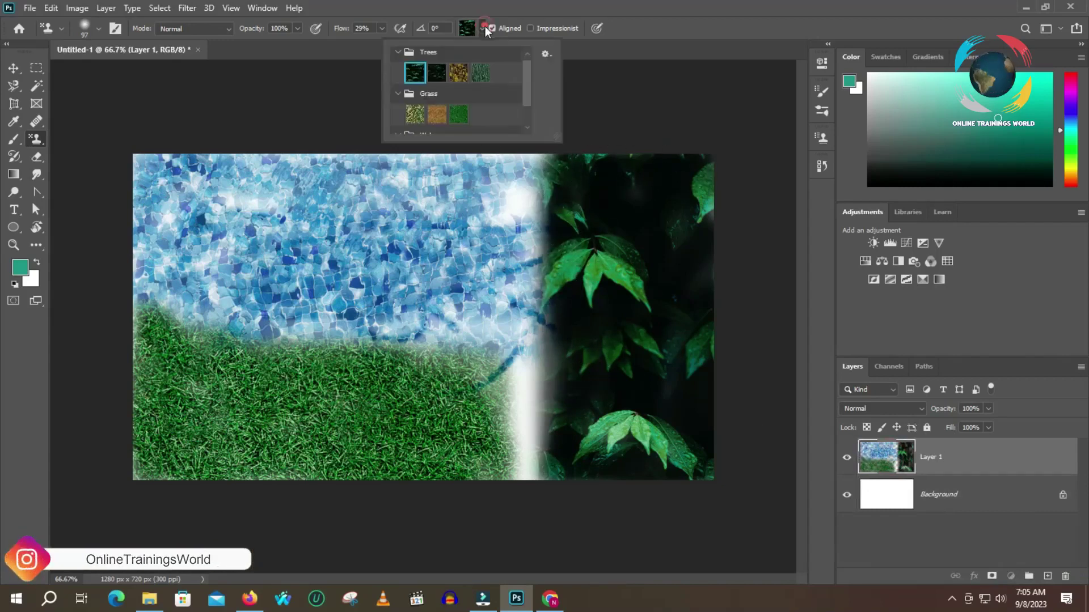
pyautogui.click(546, 55)
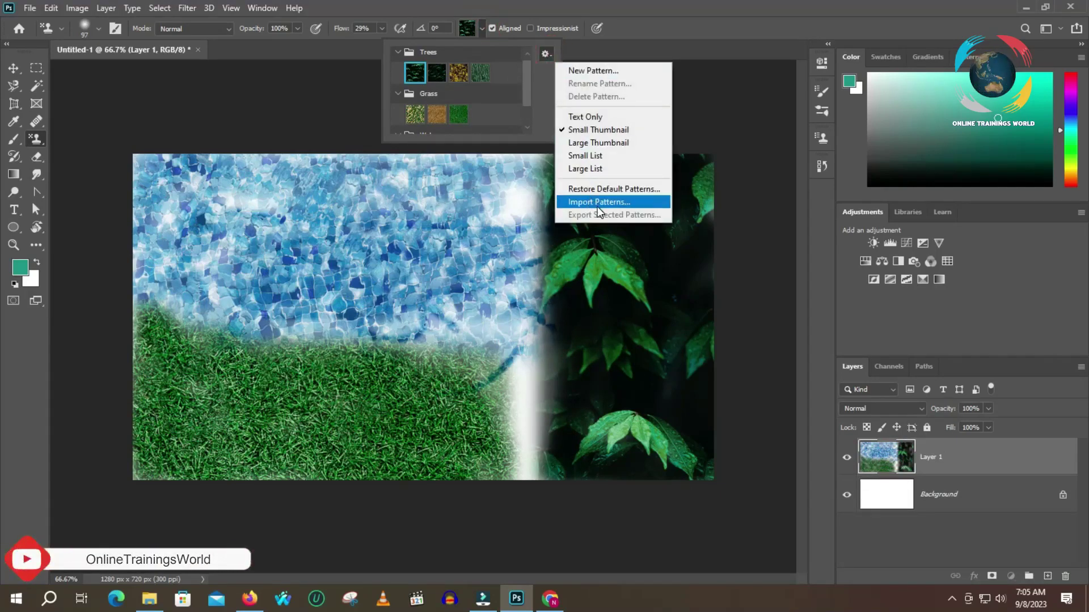
pyautogui.click(605, 69)
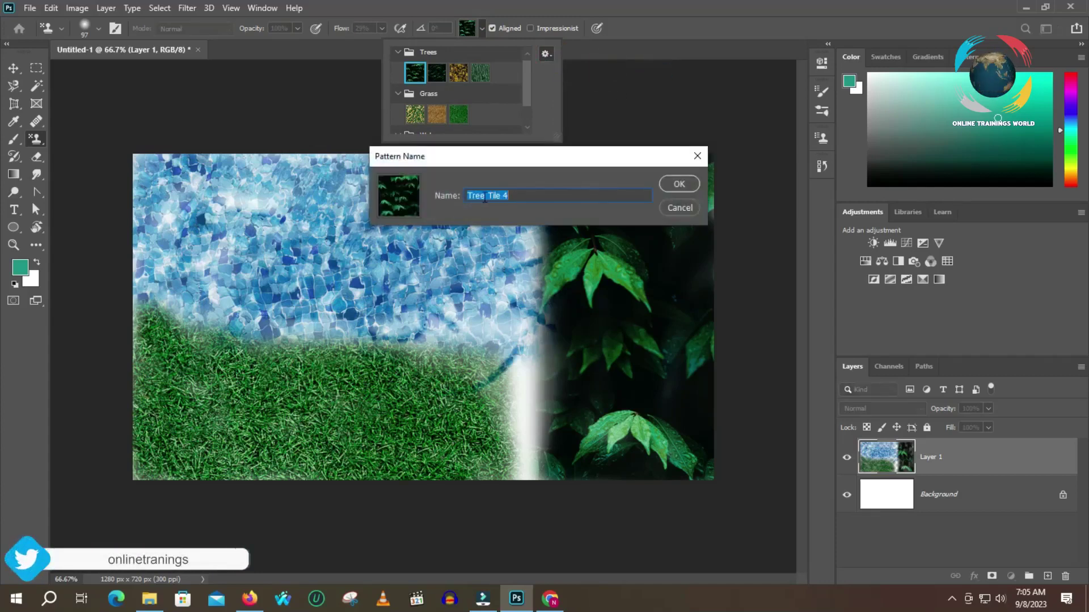
pyautogui.click(678, 183)
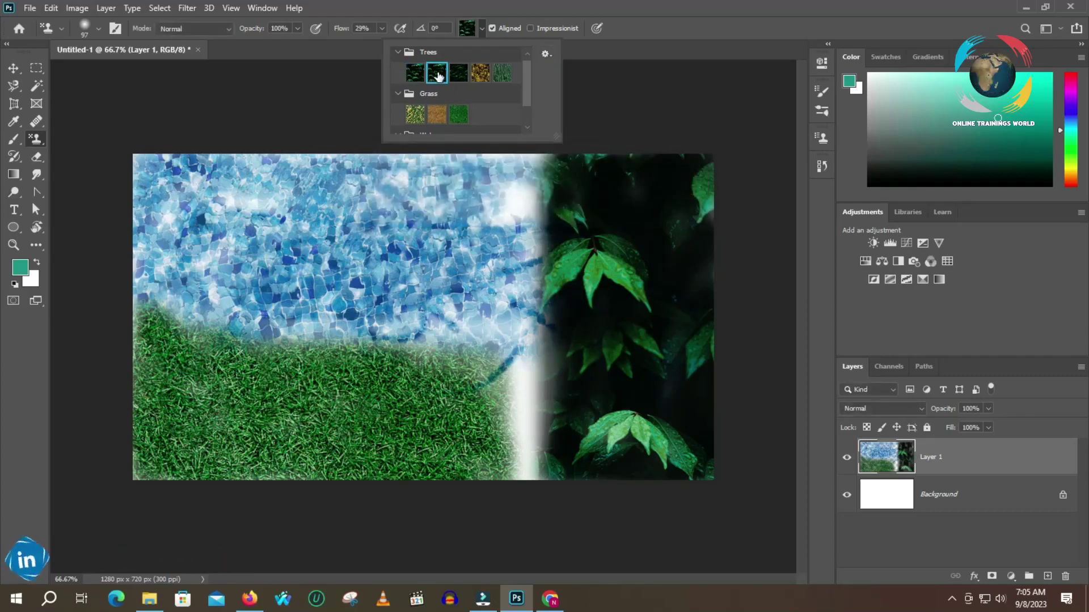
pyautogui.click(590, 177)
pyautogui.moveTo(528, 221)
pyautogui.mouseDown()
pyautogui.moveTo(239, 295)
pyautogui.moveTo(513, 194)
pyautogui.moveTo(320, 297)
pyautogui.moveTo(346, 208)
pyautogui.mouseUp()
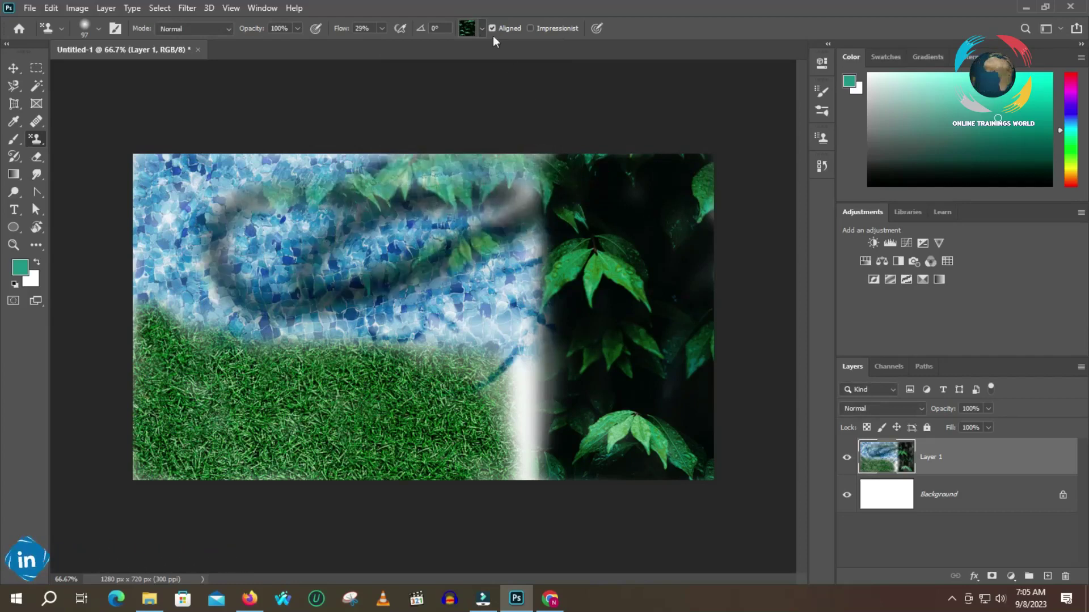
# - Restore the default patterns in the pattern picker
pyautogui.click(470, 29)
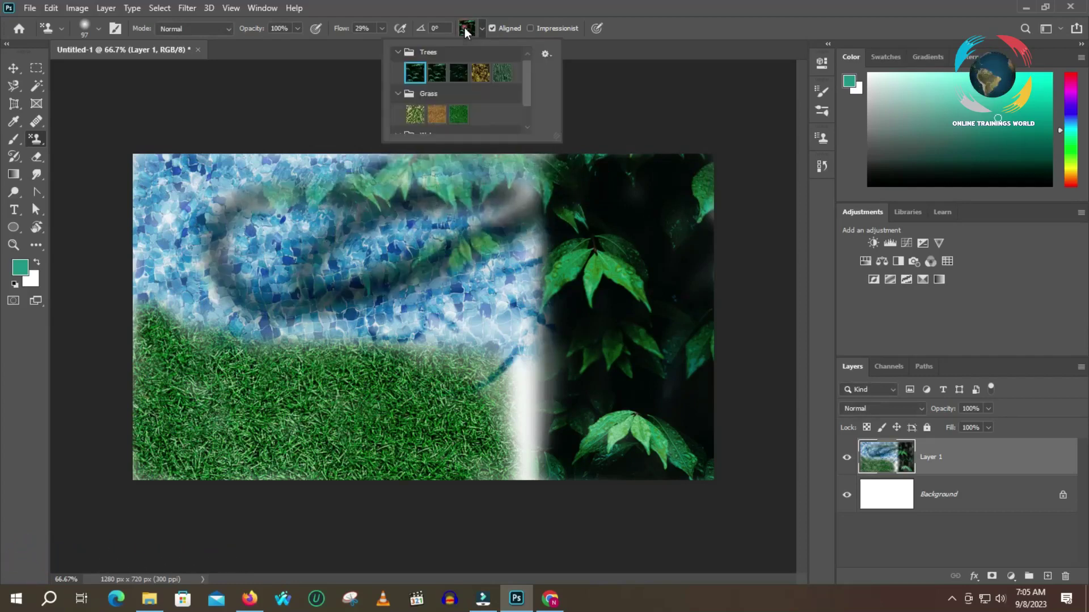
pyautogui.rightClick(418, 74)
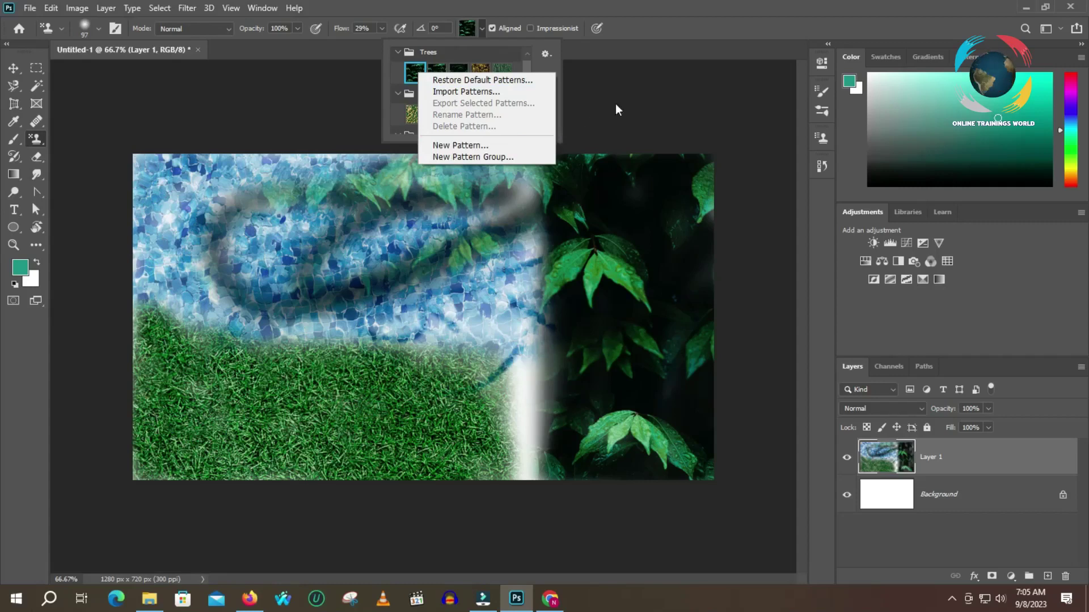
pyautogui.click(644, 97)
pyautogui.rightClick(438, 74)
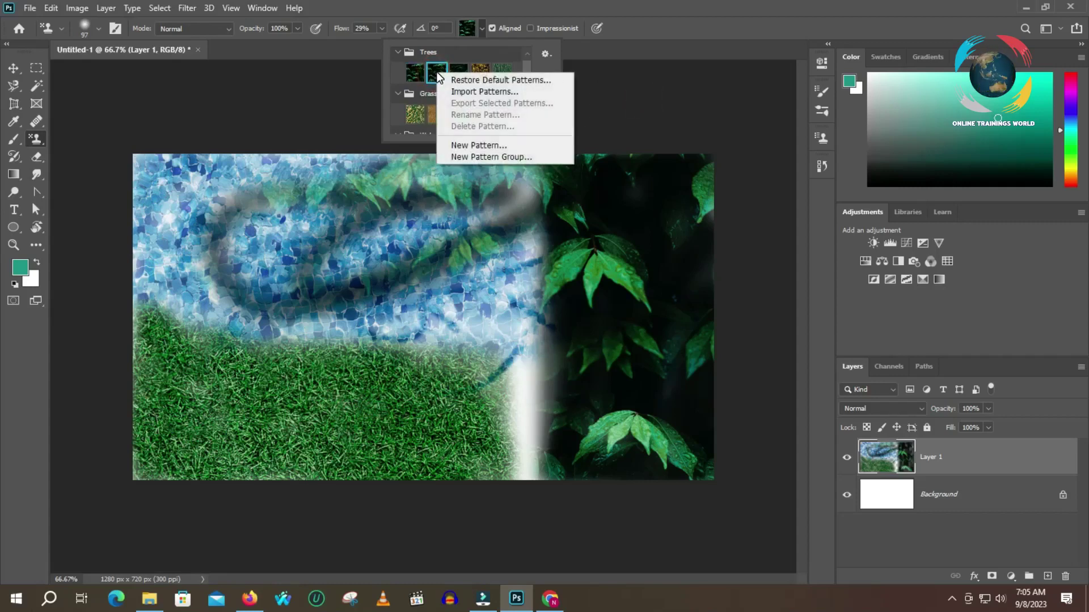
pyautogui.click(497, 81)
pyautogui.click(500, 226)
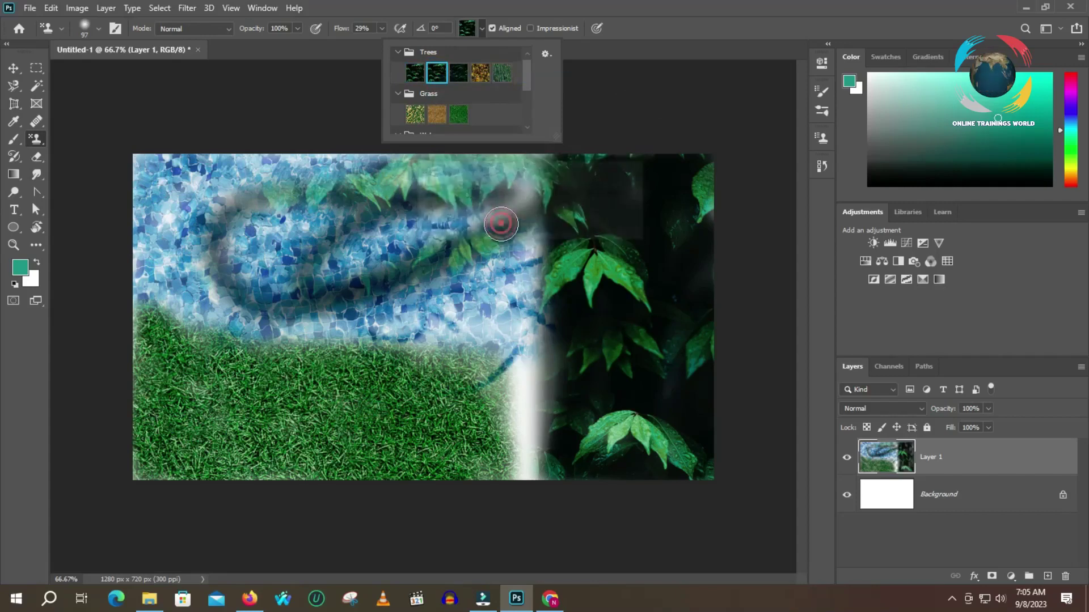
pyautogui.click(546, 55)
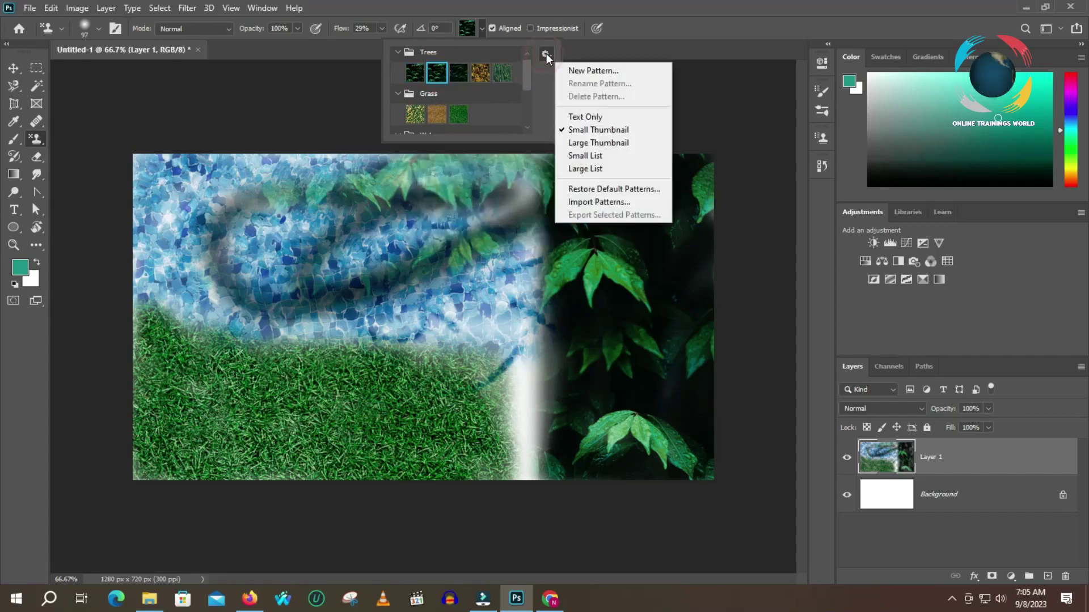
pyautogui.click(536, 80)
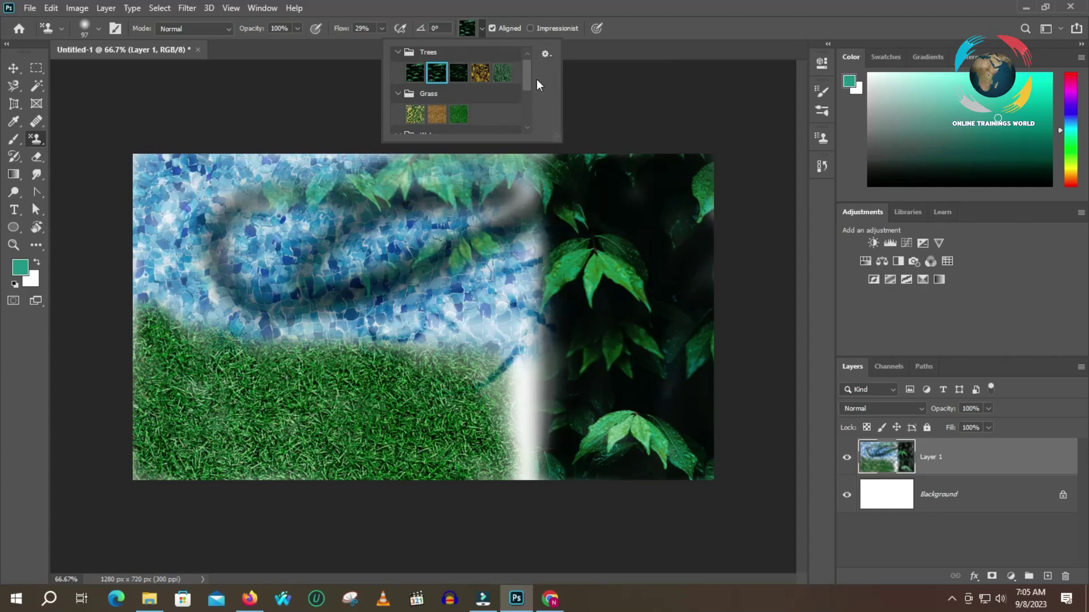
pyautogui.scroll(1, 473, 85)
pyautogui.click(637, 123)
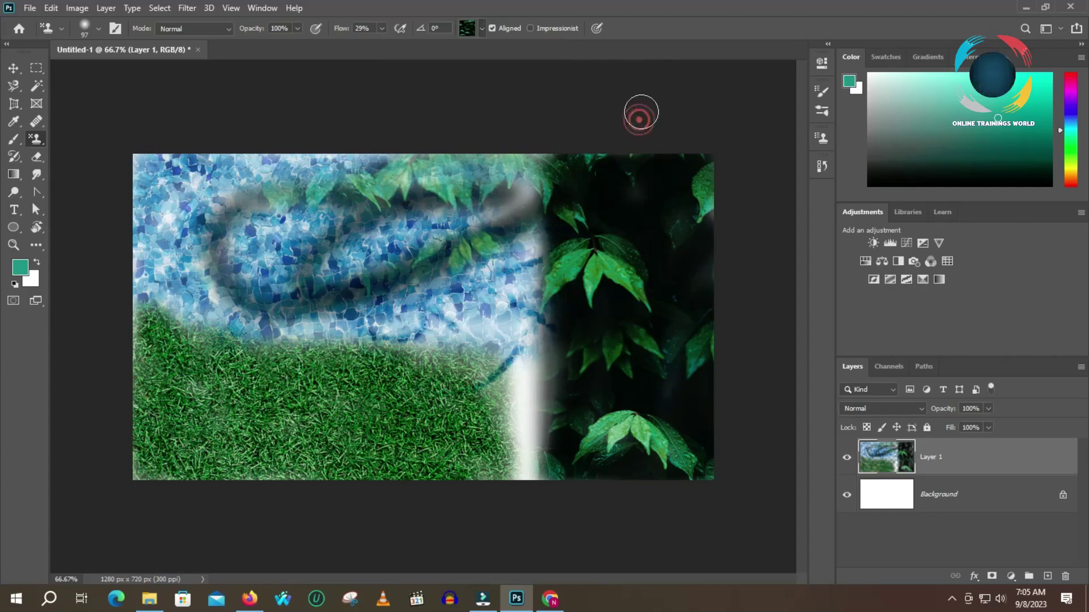
# - Delete the painted Layer 1 and add a new empty layer above the background
pyautogui.moveTo(891, 460); pyautogui.dragTo(1064, 577)
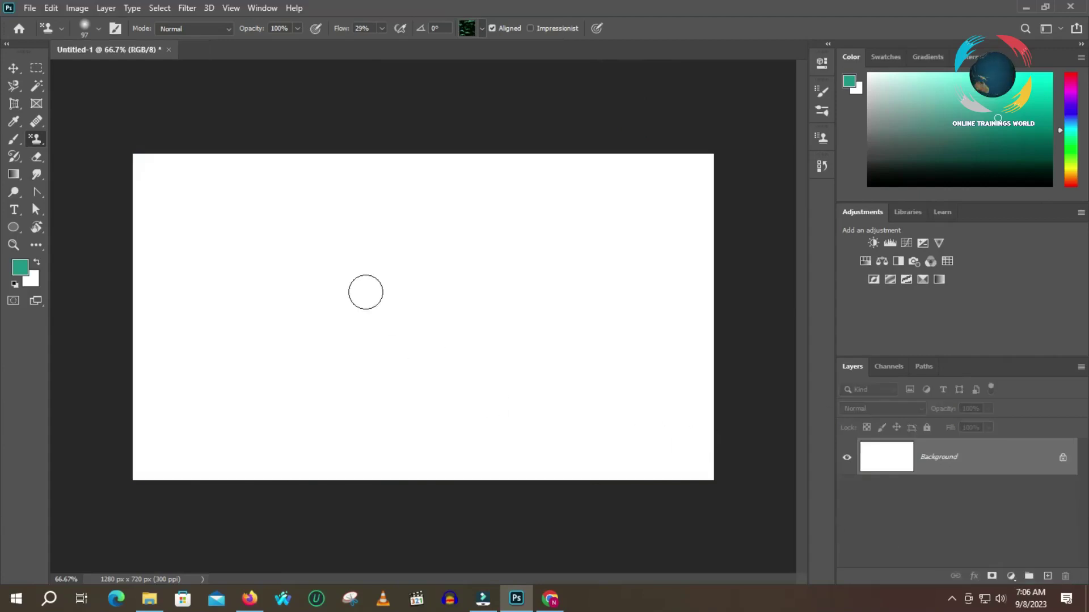
pyautogui.click(1046, 576)
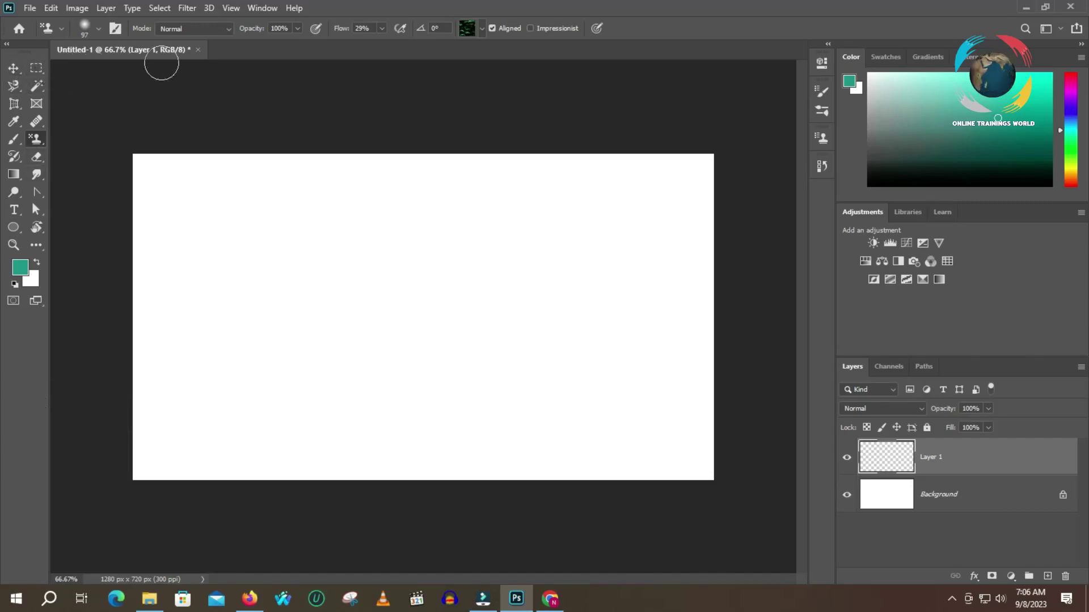
# - Activate the Rectangular Marquee tool and reset the foreground and background colors to default black and white
pyautogui.click(31, 9)
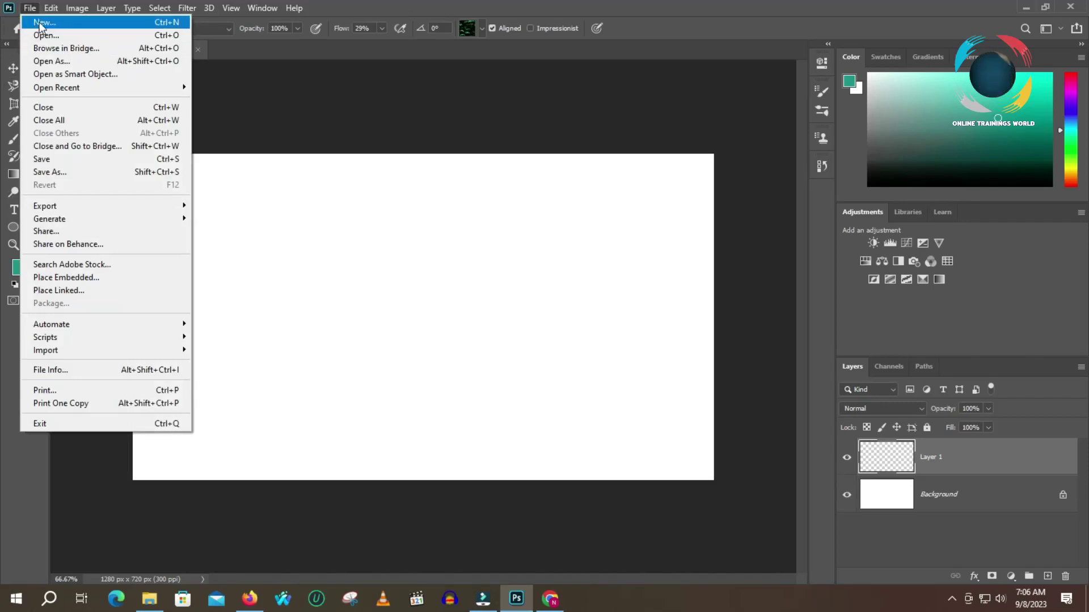
pyautogui.press('Escape')
pyautogui.press('m')
pyautogui.press('d')
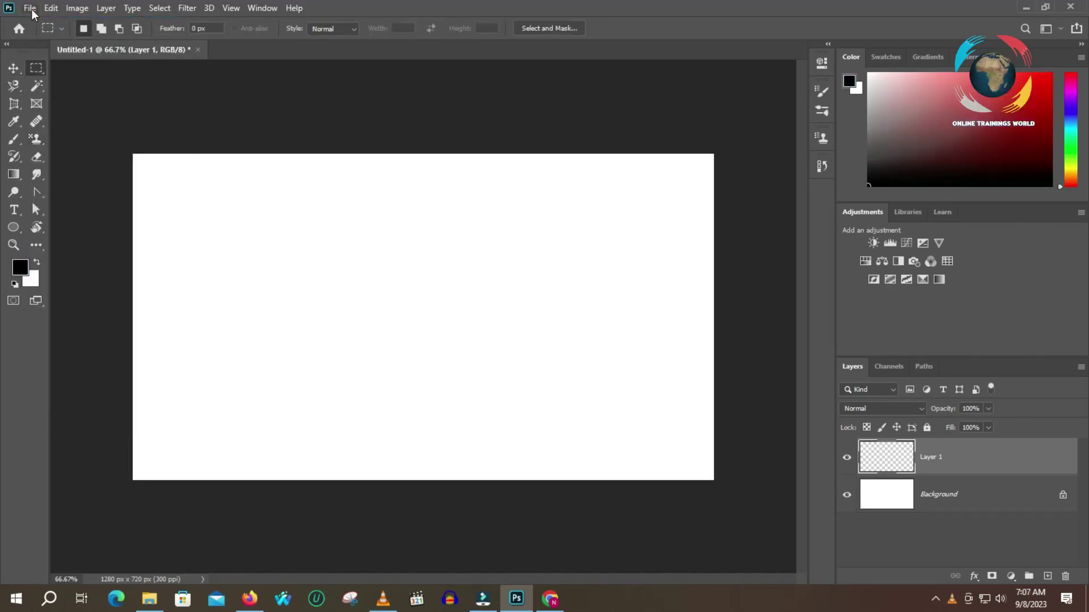
# - Create a new document 2 pixels wide and 2 pixels high at a resolution of 72 pixels/inch
pyautogui.click(31, 9)
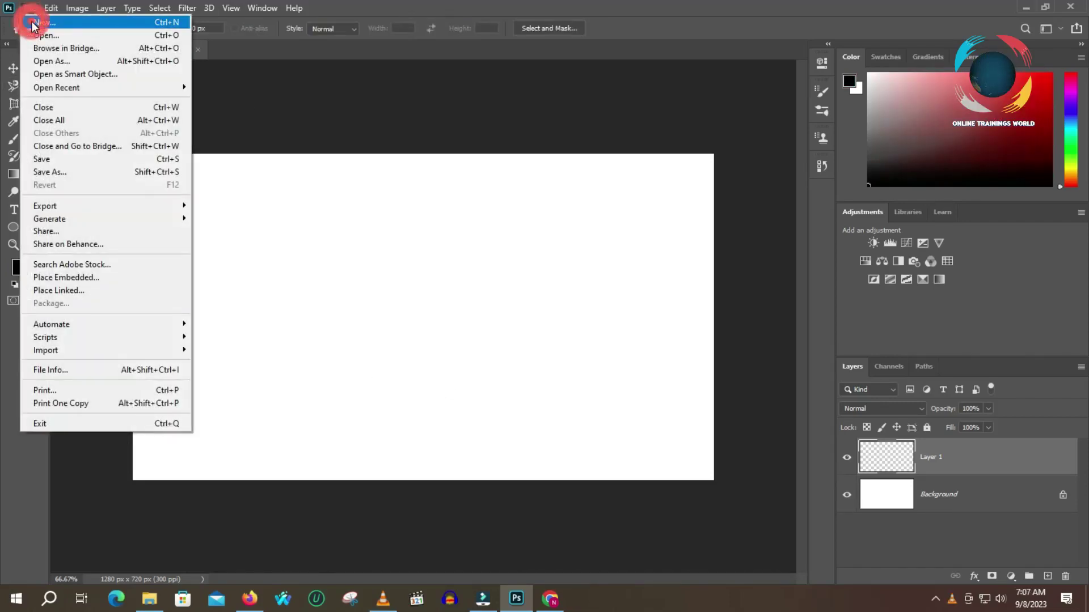
pyautogui.click(33, 23)
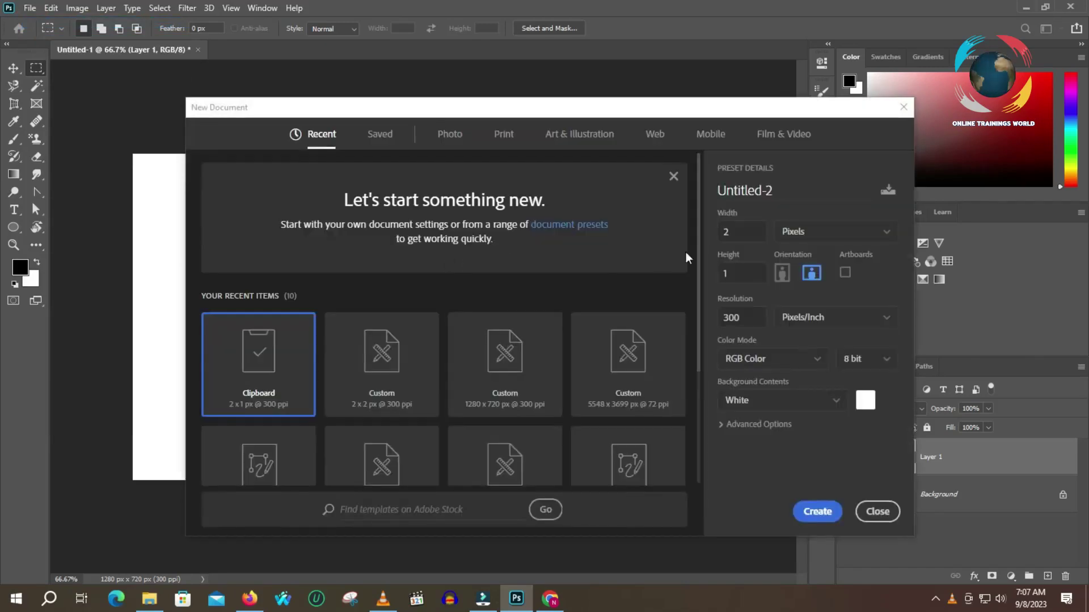
pyautogui.doubleClick(752, 233)
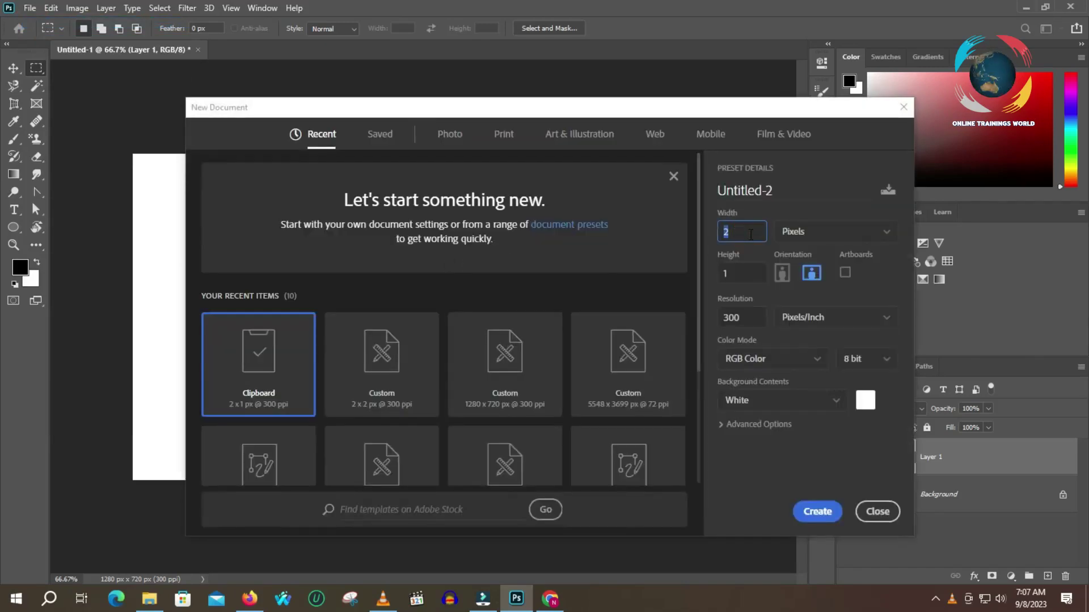
pyautogui.doubleClick(746, 270)
pyautogui.write('2')
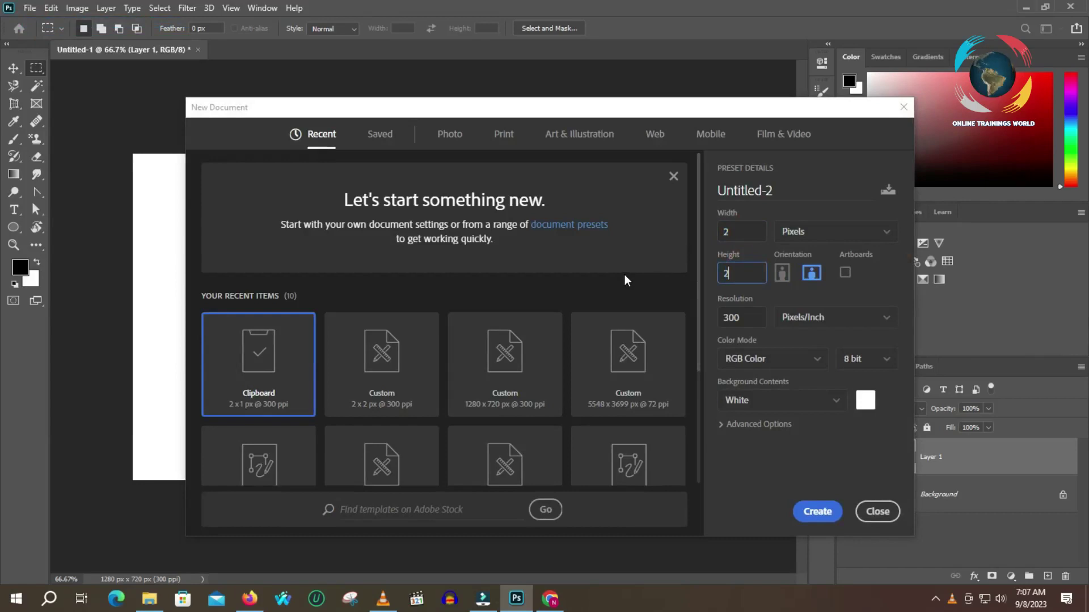
pyautogui.doubleClick(731, 318)
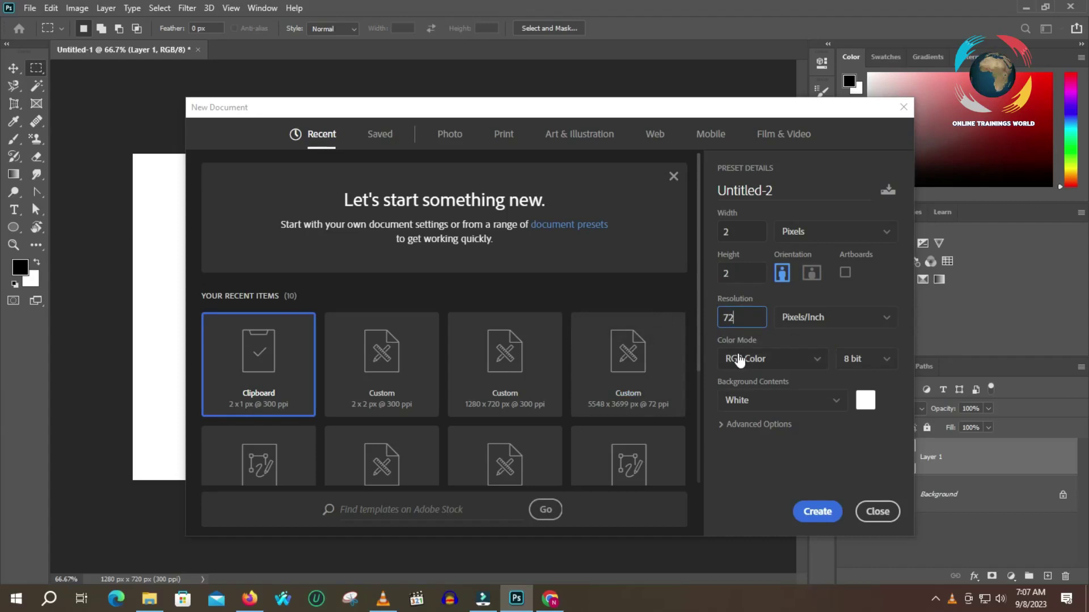
pyautogui.click(813, 274)
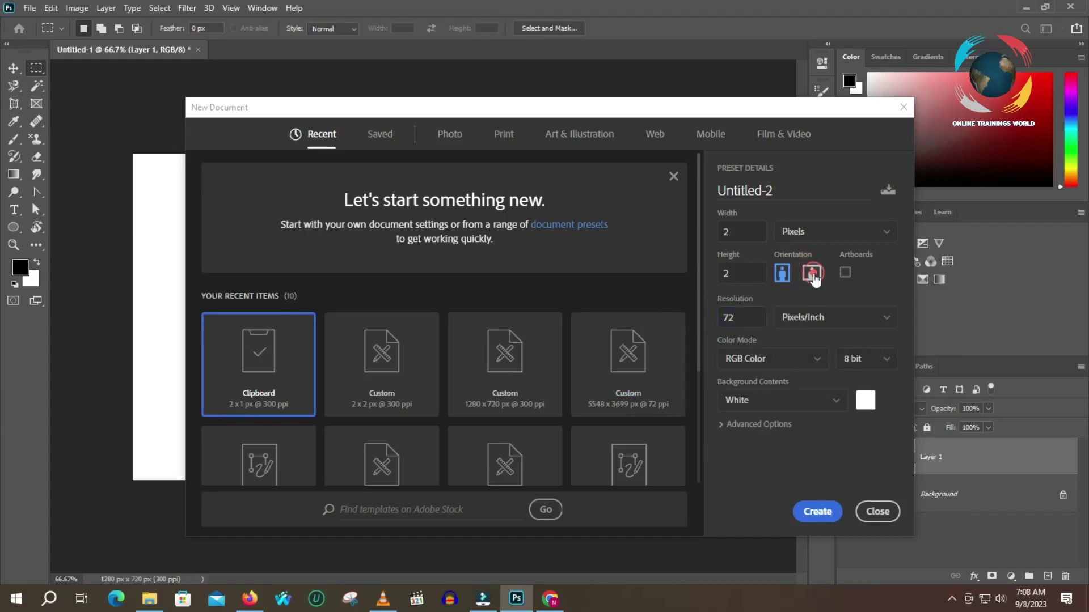
pyautogui.click(814, 273)
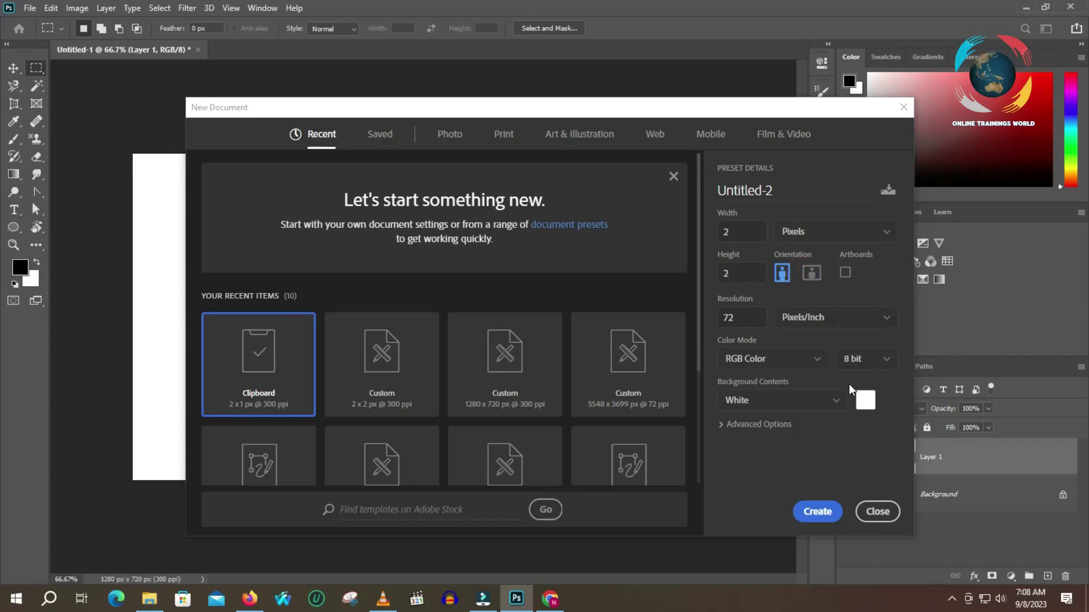
pyautogui.click(824, 512)
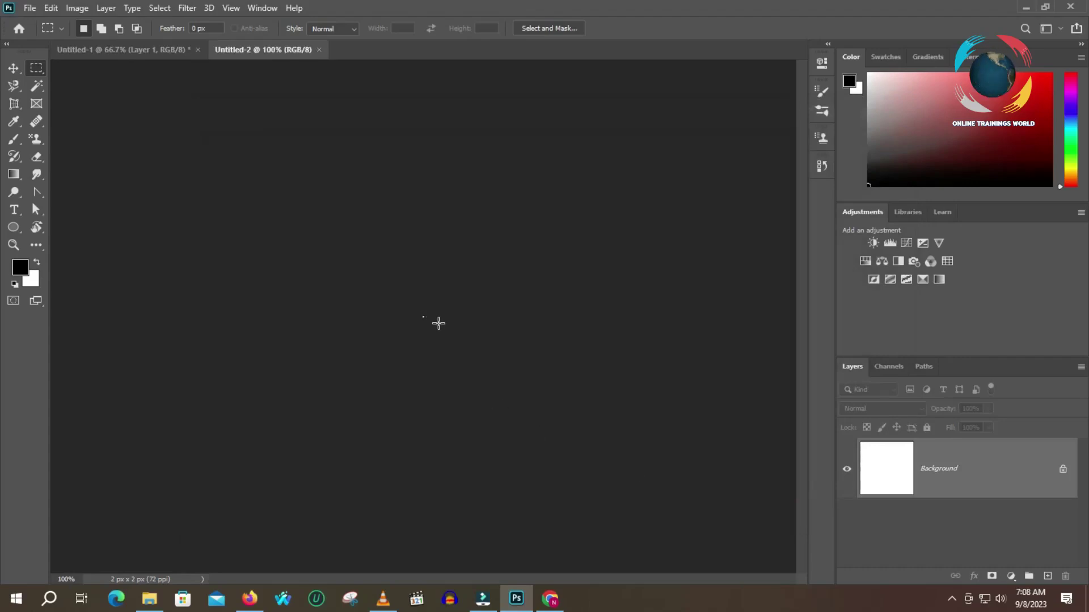
# - Add a new layer to the 2 x 2 px document and select the upper half of the canvas with the Rectangular Marquee
pyautogui.press('z')
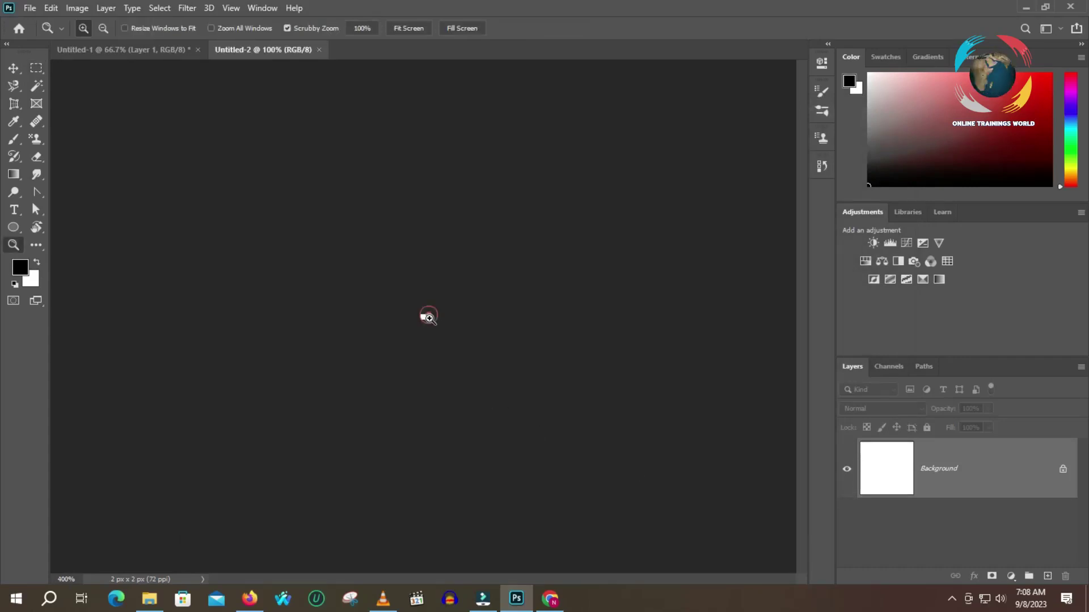
pyautogui.moveTo(423, 322); pyautogui.dragTo(423, 320)
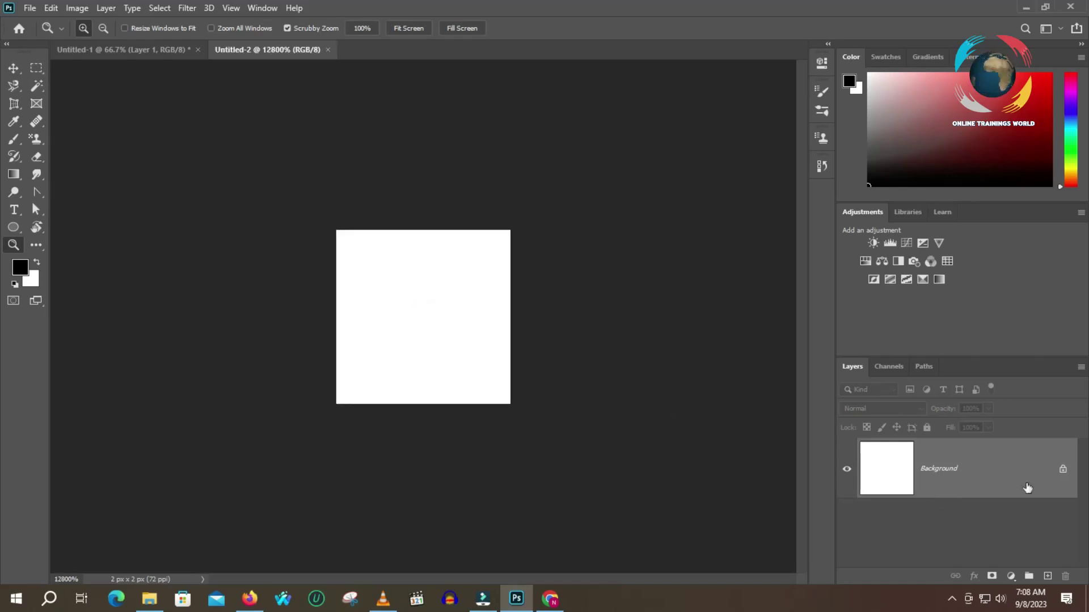
pyautogui.click(1048, 576)
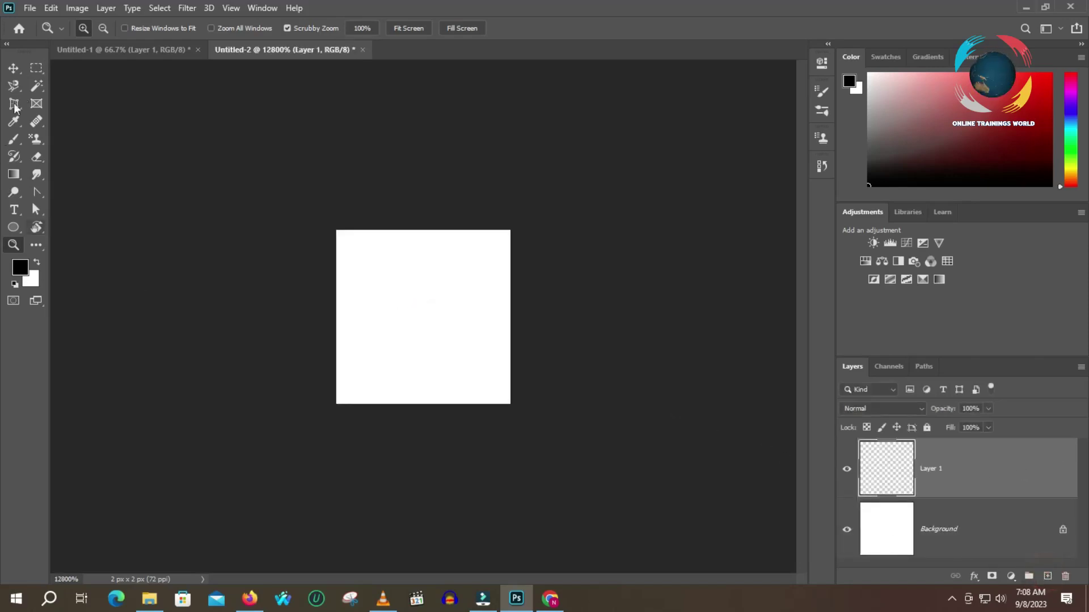
pyautogui.click(35, 70)
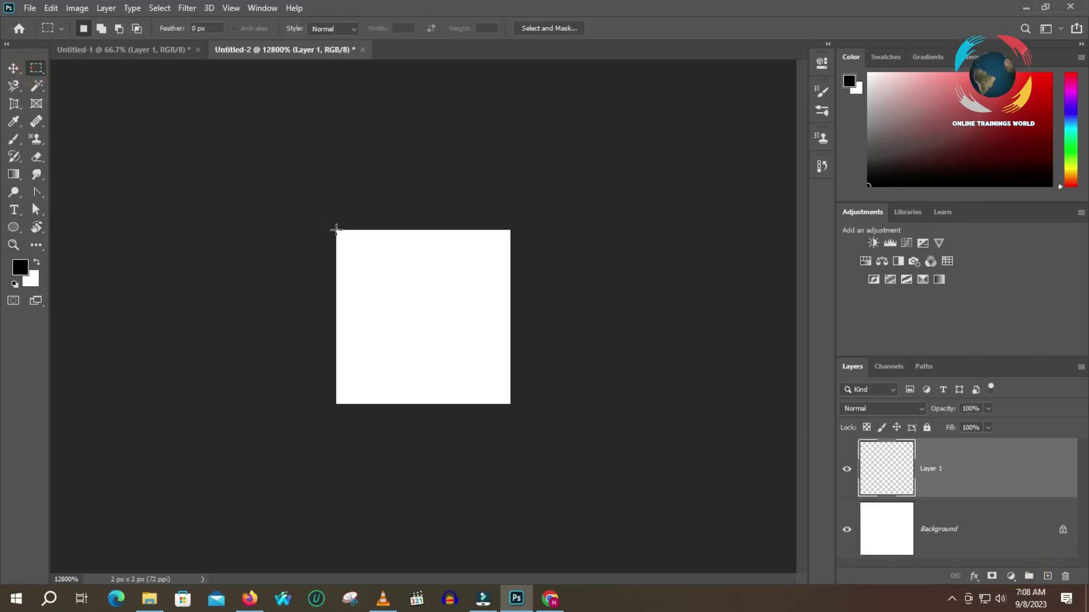
pyautogui.moveTo(336, 229); pyautogui.dragTo(538, 288)
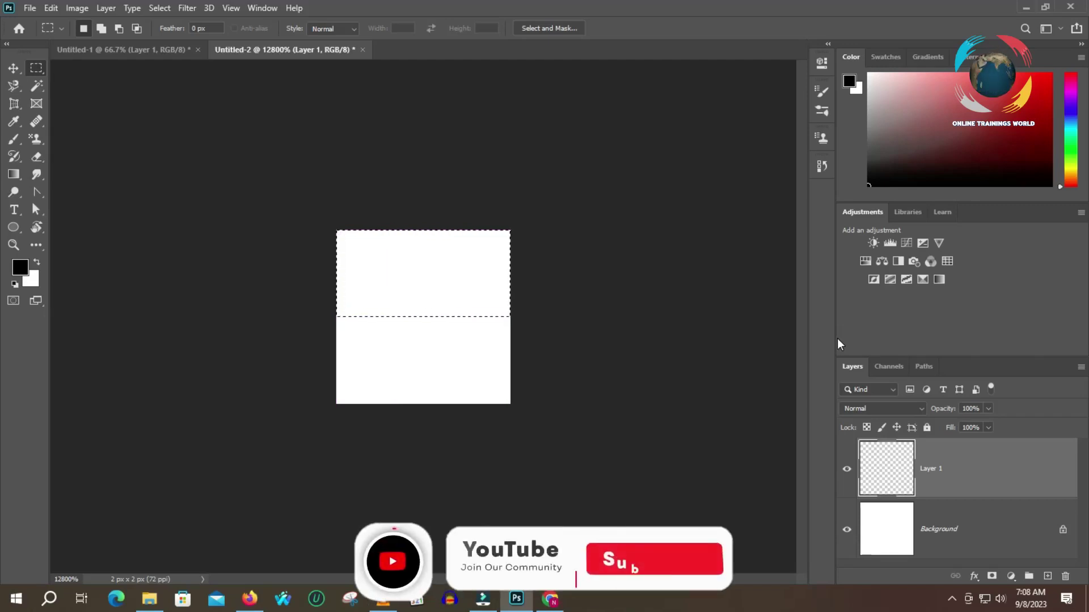
# - Fill the selected upper half of Layer 1 with 50% Gray at 100% opacity and hide the Background layer
pyautogui.press('i')
pyautogui.hotkey('shift', 'F5')
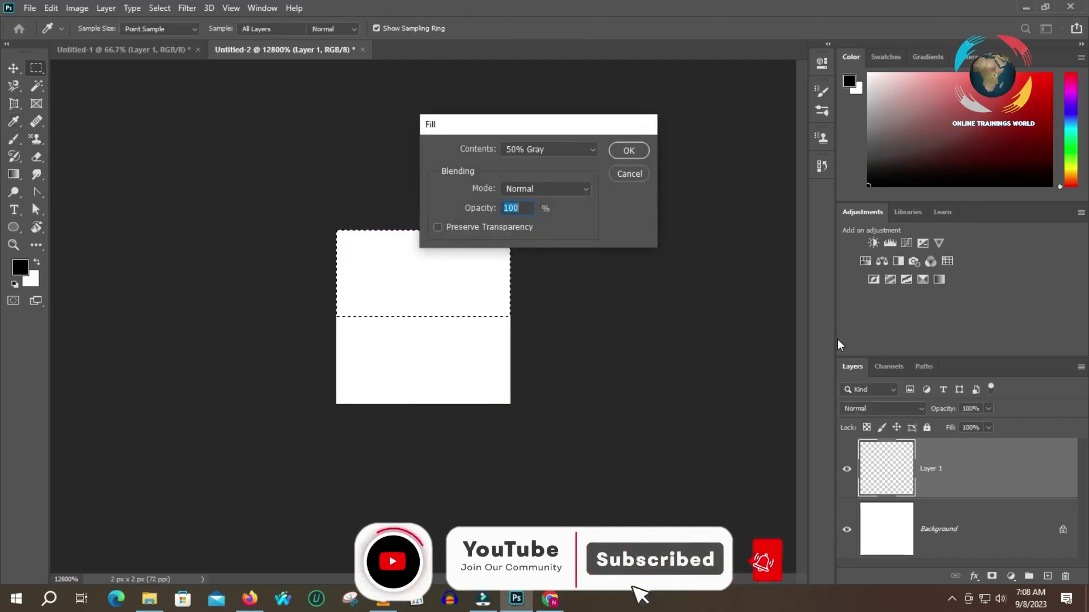
pyautogui.press('Return')
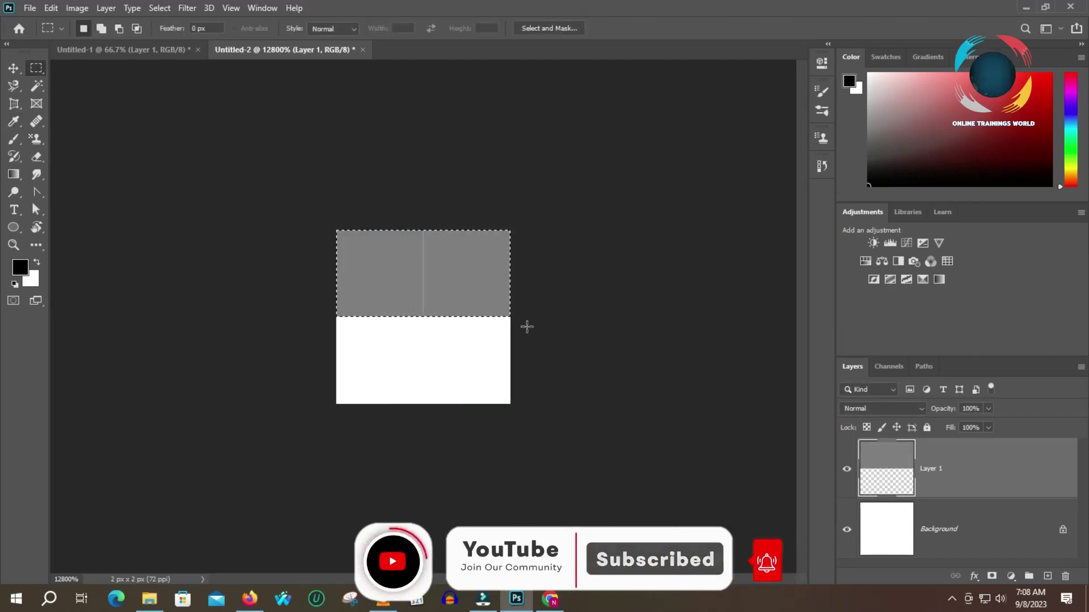
pyautogui.click(847, 529)
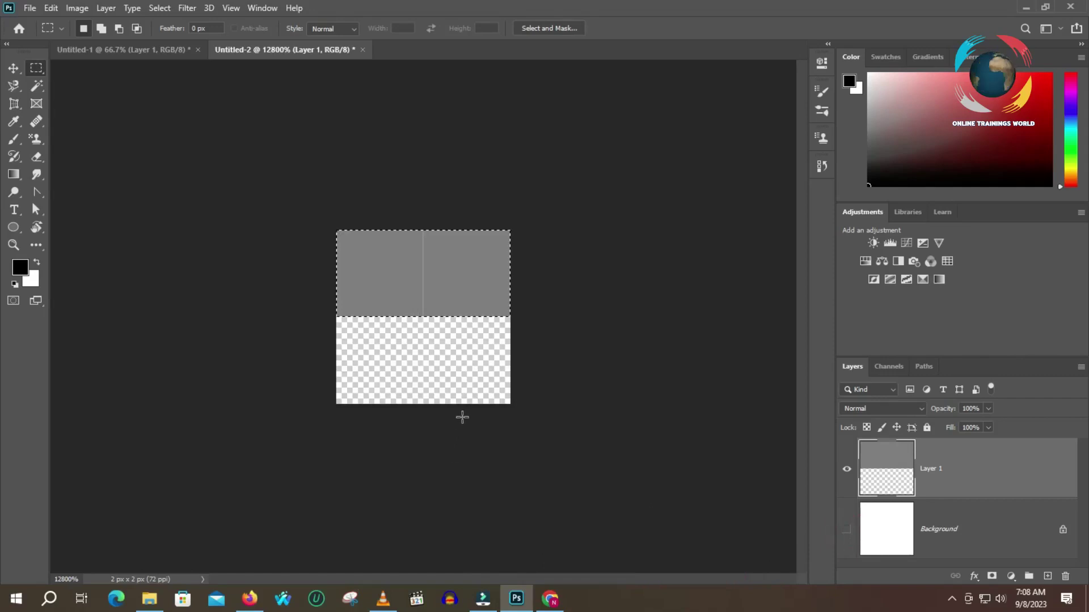
# - Set the foreground color to the gray sampled from the filled area and return to the Rectangular Marquee tool
pyautogui.click(20, 269)
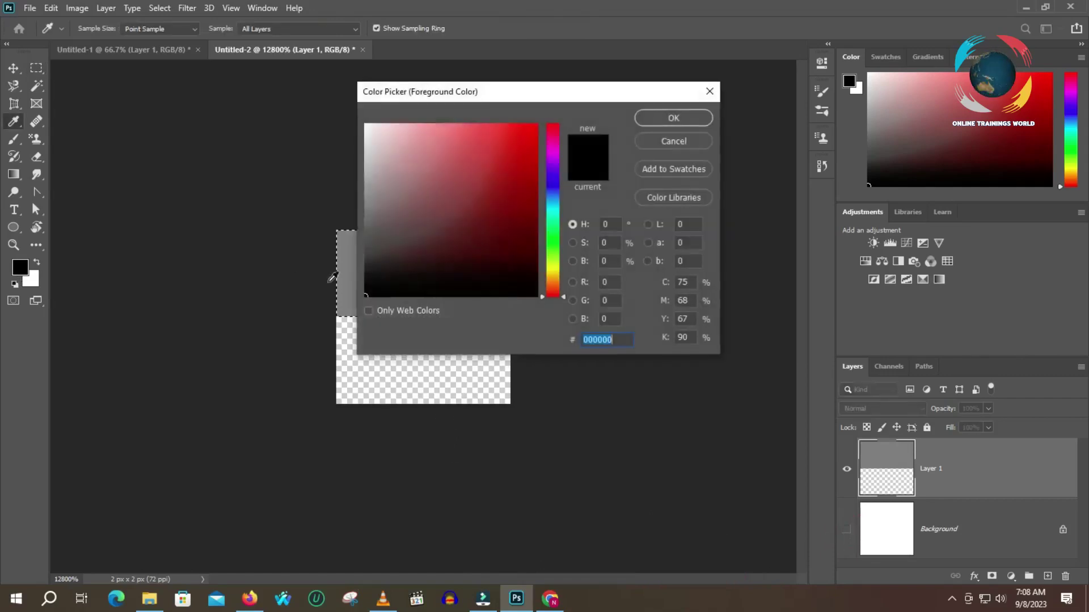
pyautogui.click(344, 262)
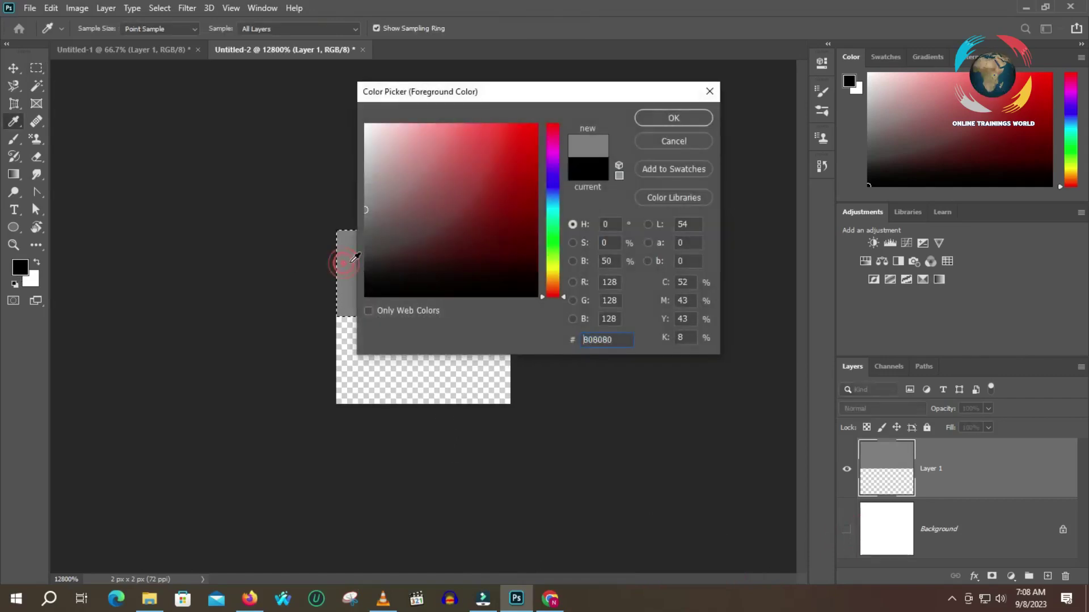
pyautogui.click(668, 122)
pyautogui.press('m')
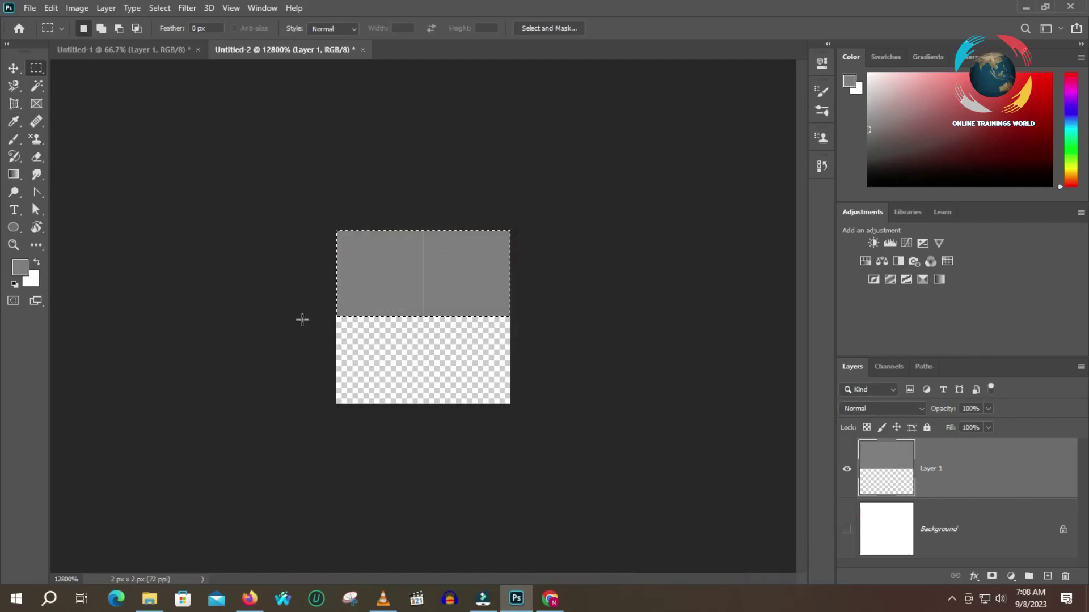
# - Undo the gray fill on Layer 1 and the hiding of the Background layer
pyautogui.hotkey('ctrl', 'z')
pyautogui.press('Delete')
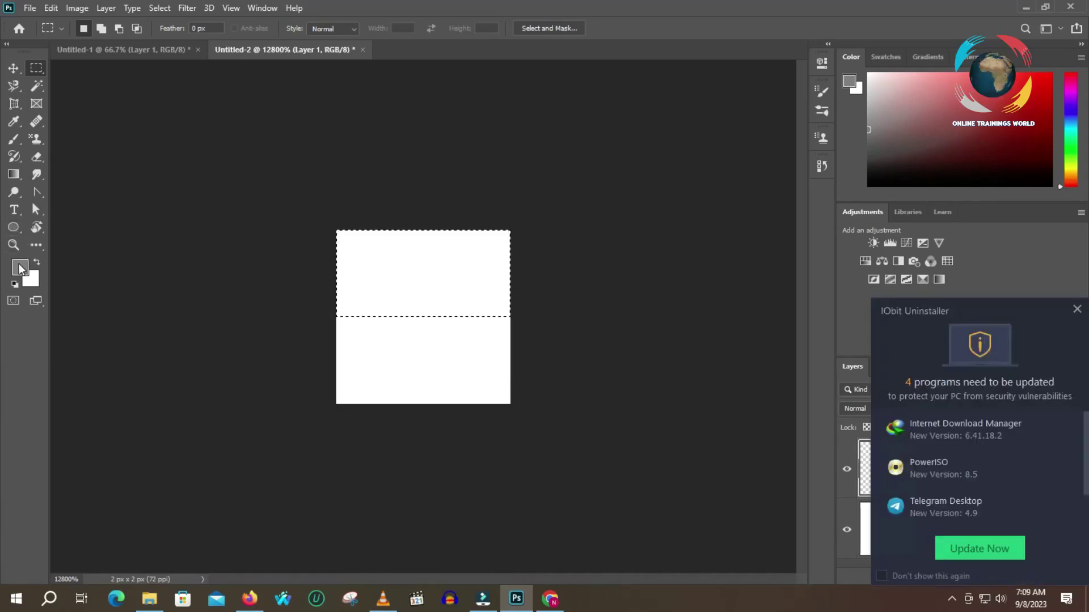
# - Set the foreground color to the near-black 161111
pyautogui.click(20, 268)
pyautogui.write('000000')
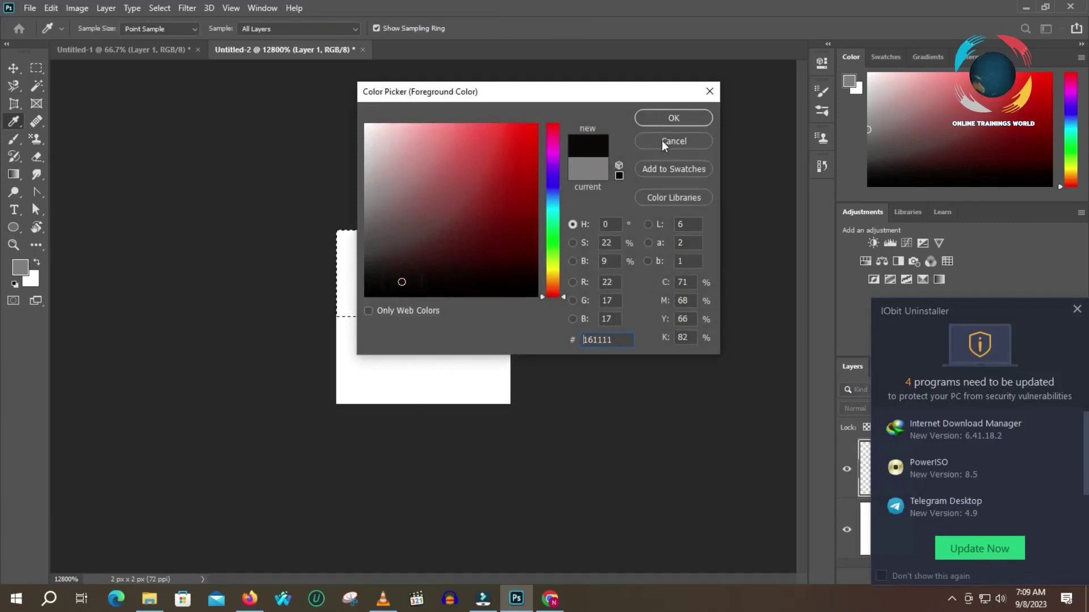
pyautogui.click(683, 112)
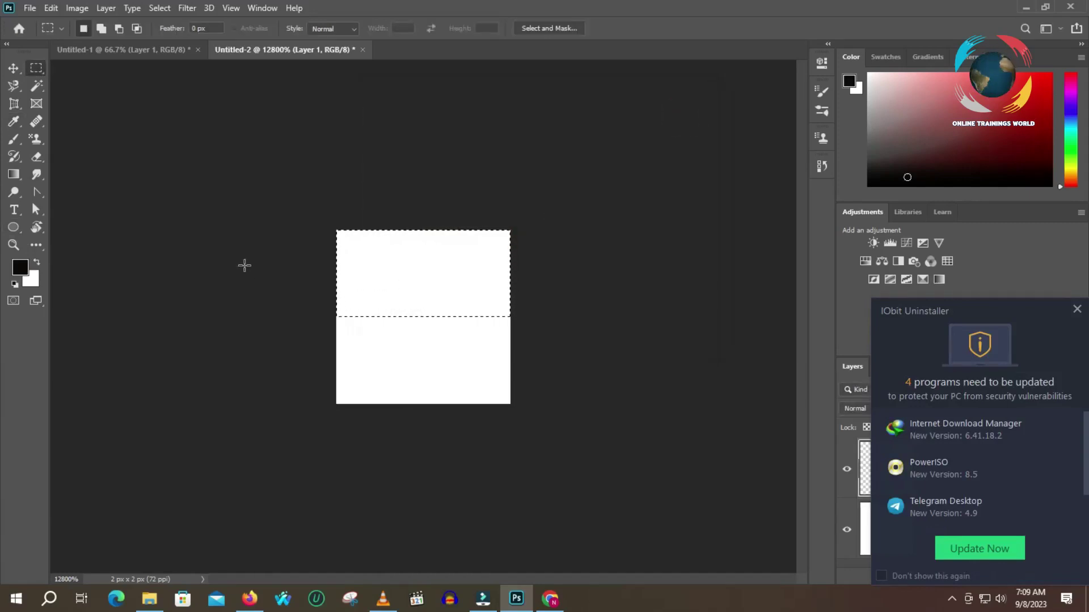
# - Try to fill the selected upper half of Layer 1, clearing the trial fill and the selection
pyautogui.press('shift')
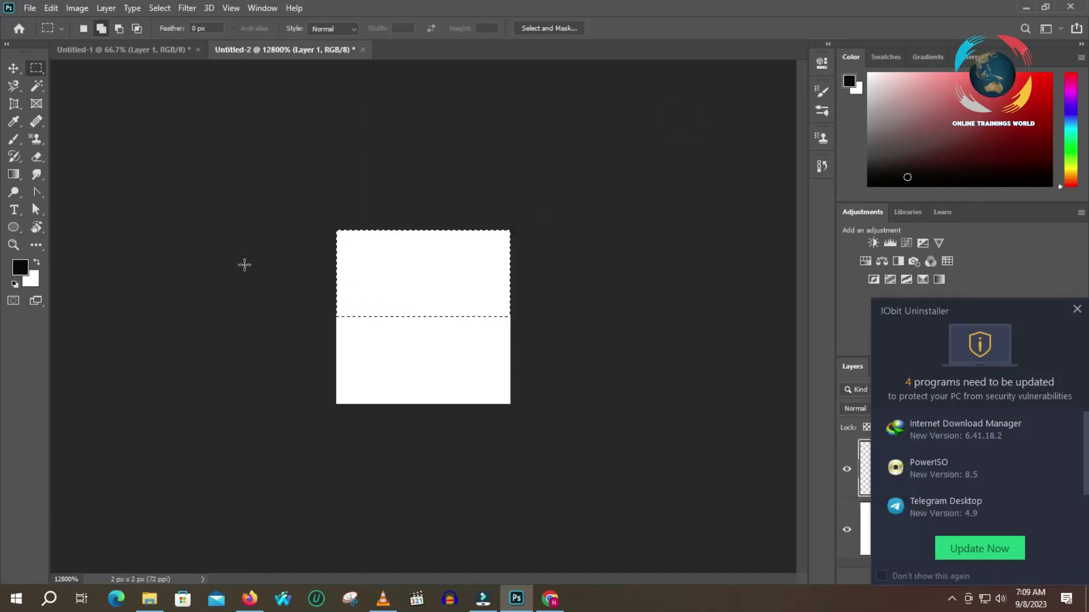
pyautogui.hotkey('alt', 'BackSpace')
pyautogui.press('Return')
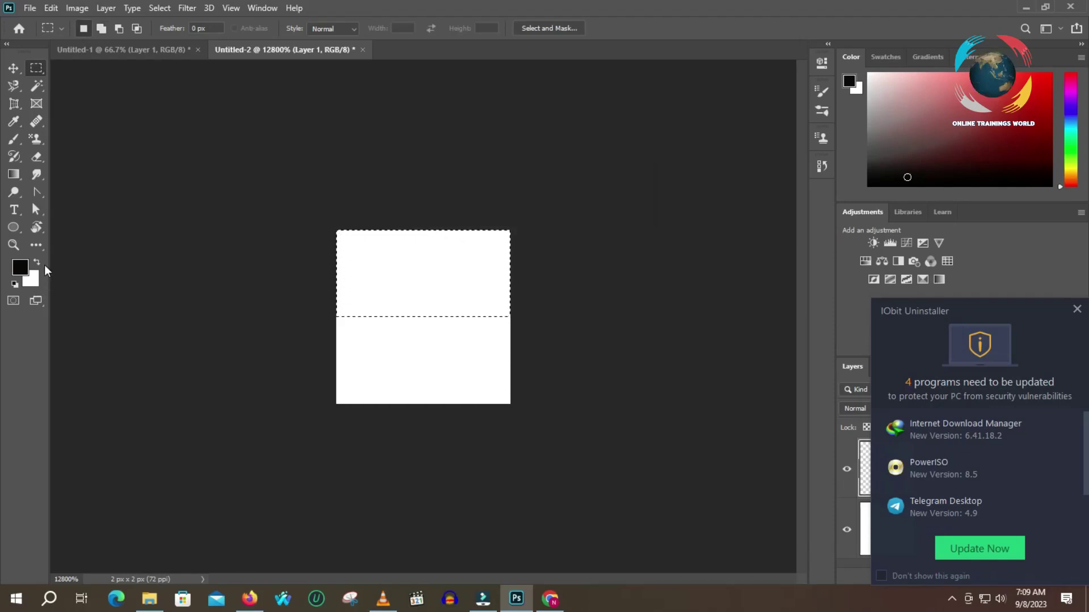
pyautogui.press('i')
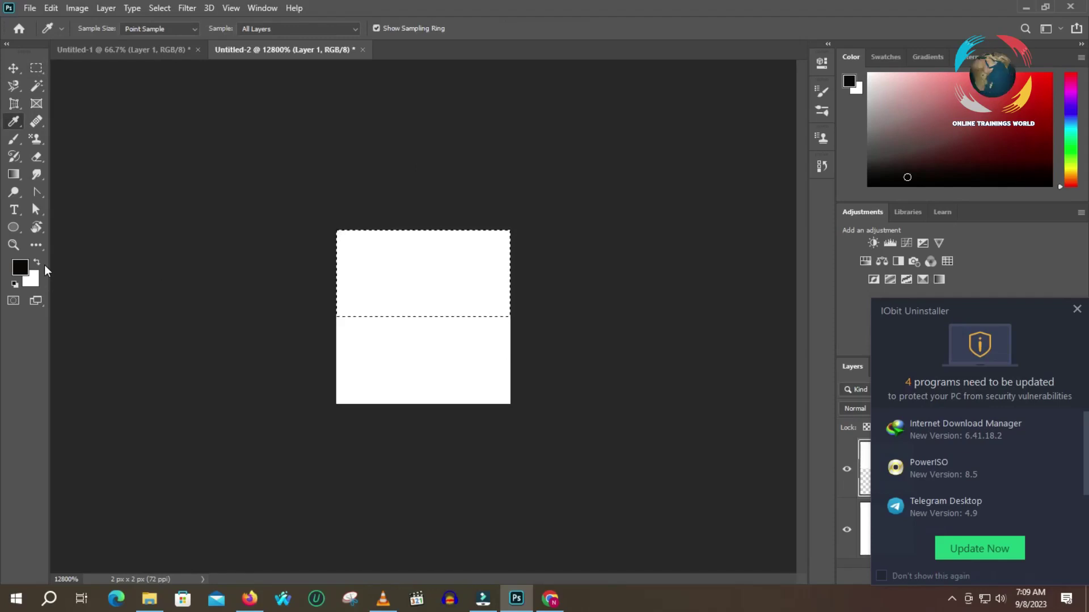
pyautogui.hotkey('ctrl', 'x')
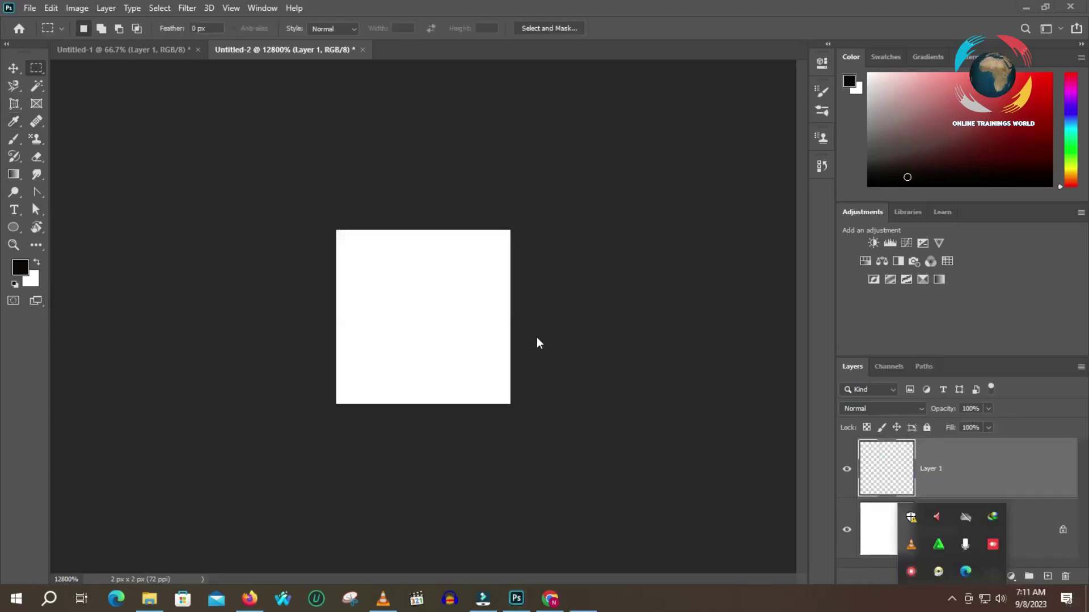
# - Select the left half of the 2 x 2 px canvas over its full height with the Rectangular Marquee
pyautogui.click(952, 599)
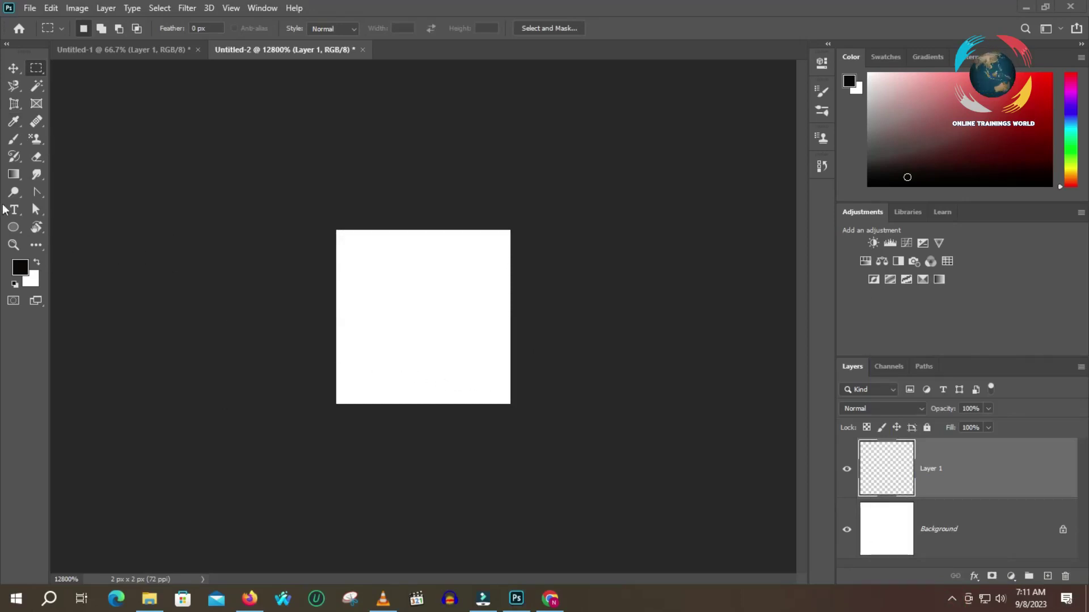
pyautogui.click(36, 68)
pyautogui.moveTo(338, 229)
pyautogui.mouseDown()
pyautogui.moveTo(337, 295)
pyautogui.moveTo(355, 355)
pyautogui.moveTo(450, 412)
pyautogui.mouseUp()
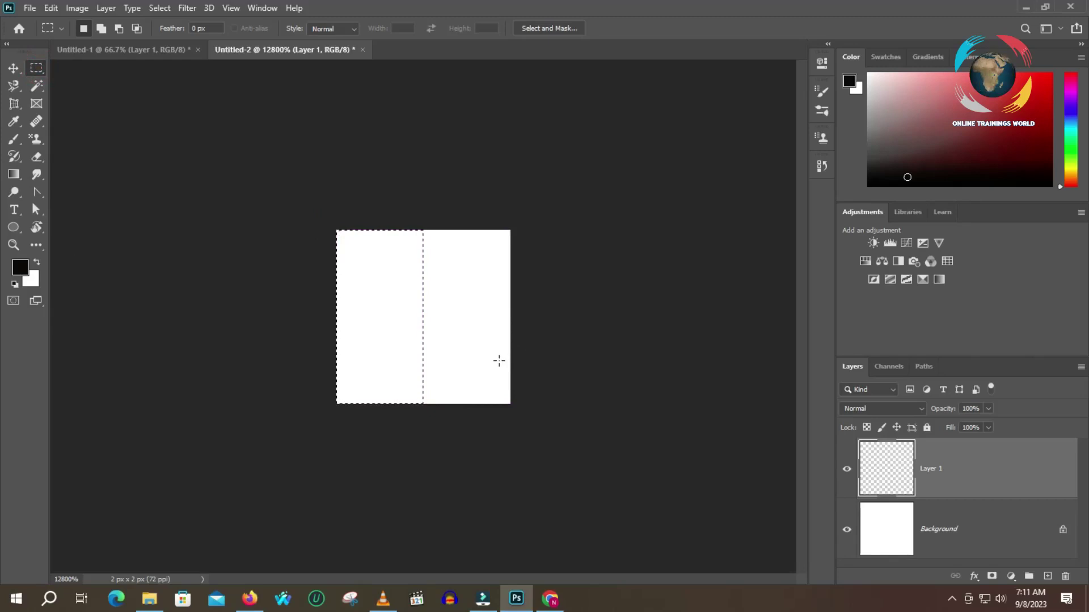
# - Fill the selected left half and the lower half of Layer 1 with the foreground color, and clear the selection
pyautogui.hotkey('alt', 'BackSpace')
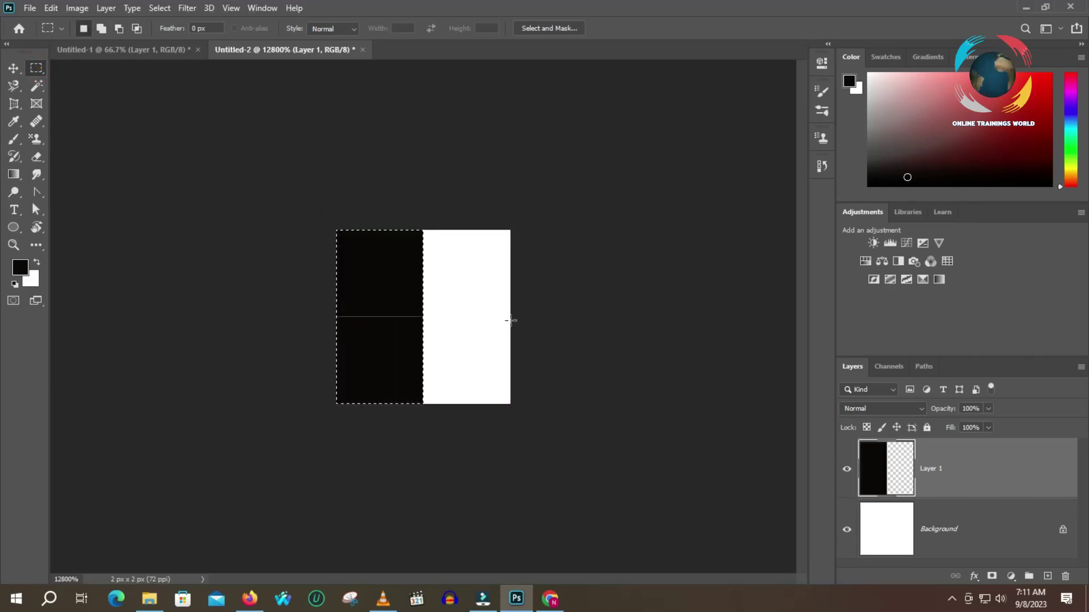
pyautogui.moveTo(511, 318); pyautogui.dragTo(498, 366)
pyautogui.moveTo(364, 400); pyautogui.dragTo(301, 421)
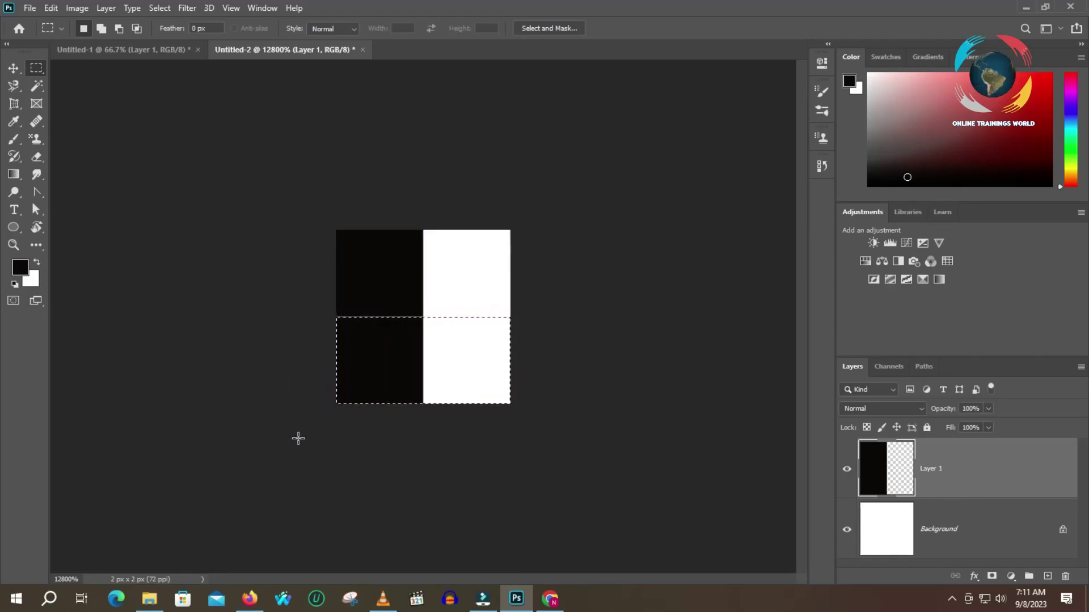
pyautogui.hotkey('alt', 'BackSpace')
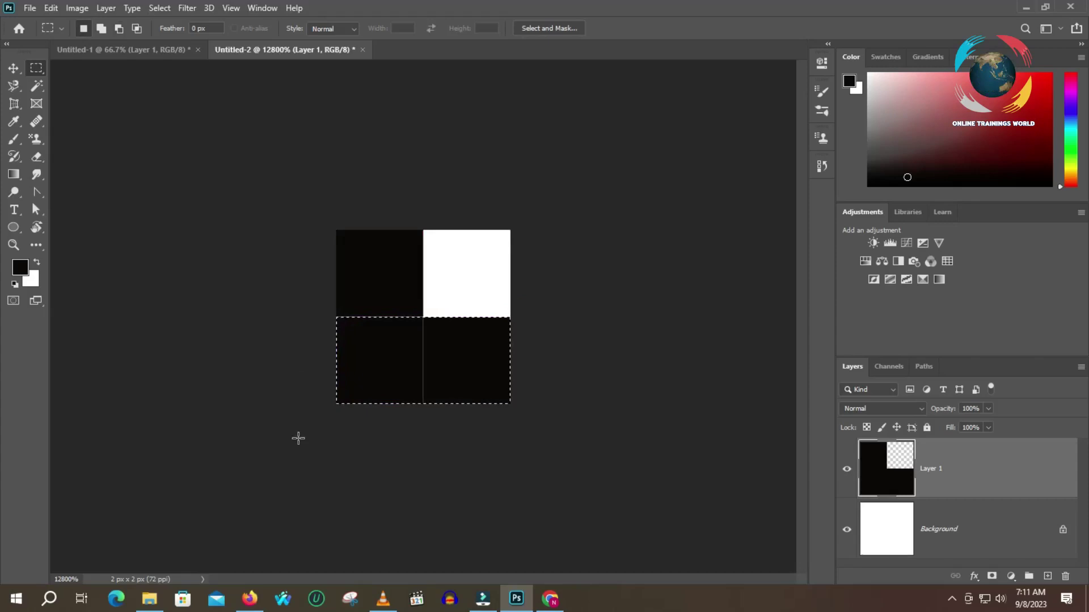
pyautogui.hotkey('ctrl', 'd')
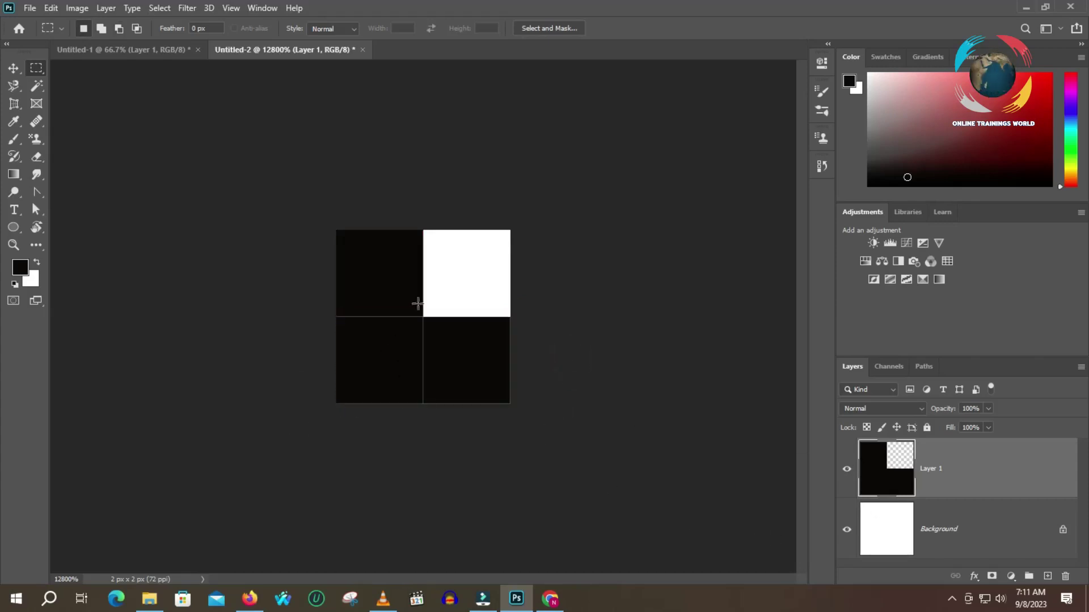
# - Hide the Background layer and define the whole 2 x 2 px canvas as a pattern named Pattern 1
pyautogui.click(847, 529)
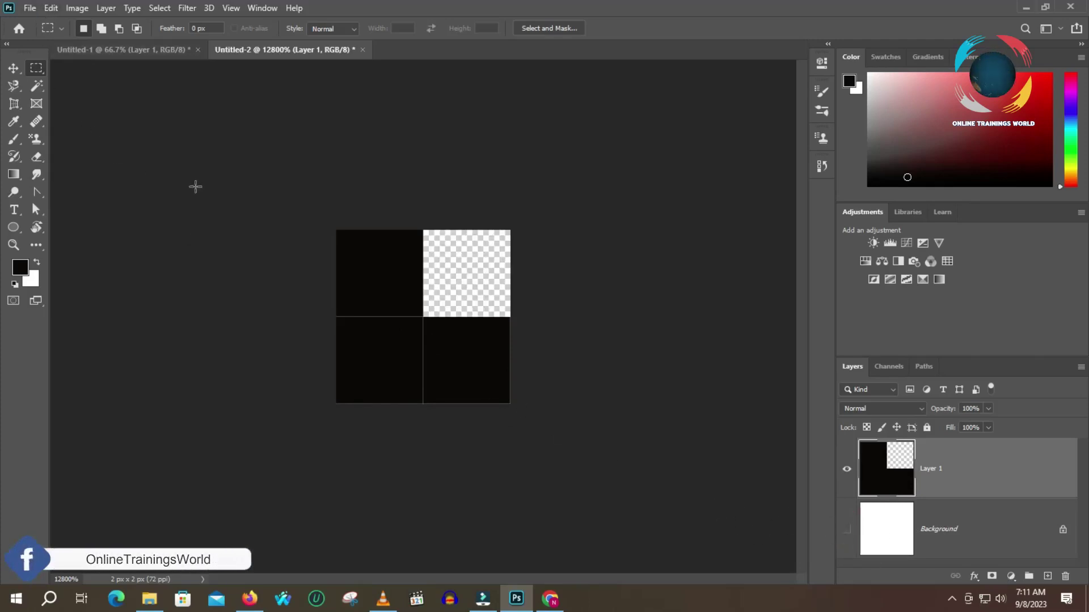
pyautogui.hotkey('ctrl', 'a')
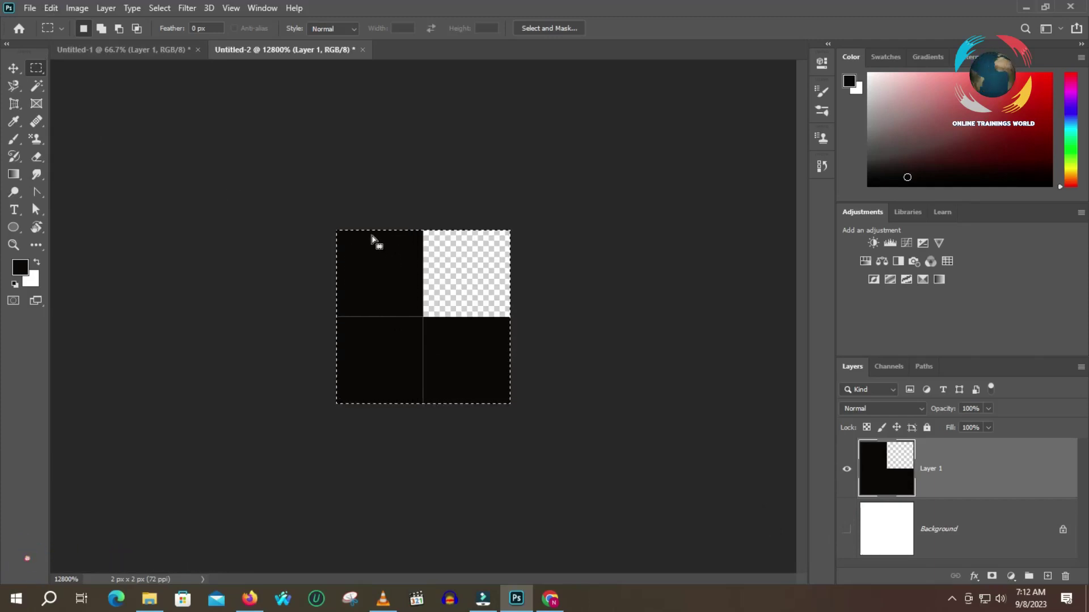
pyautogui.click(52, 9)
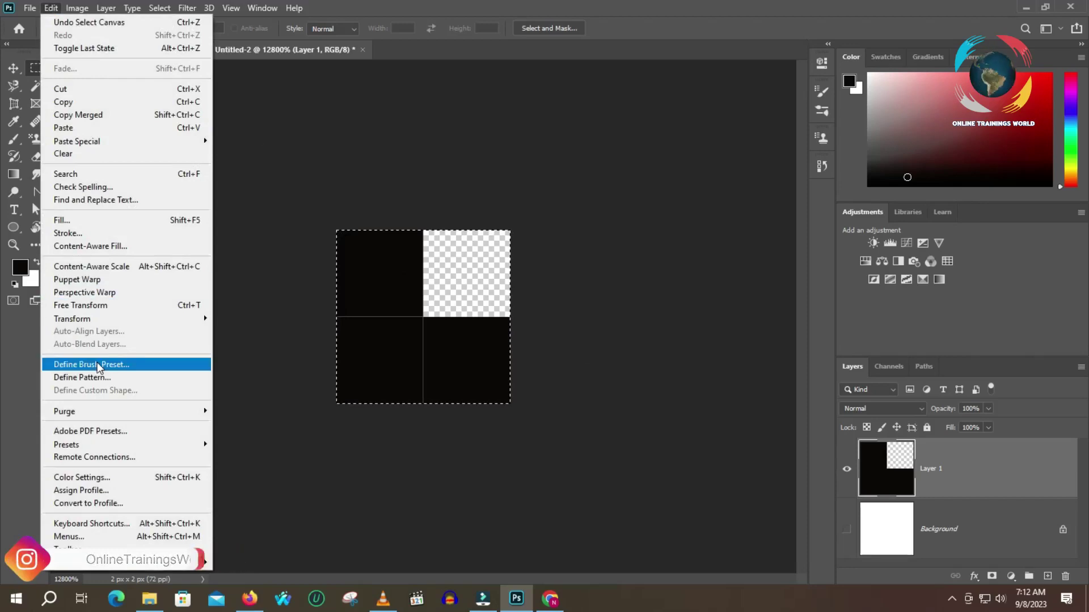
pyautogui.click(91, 378)
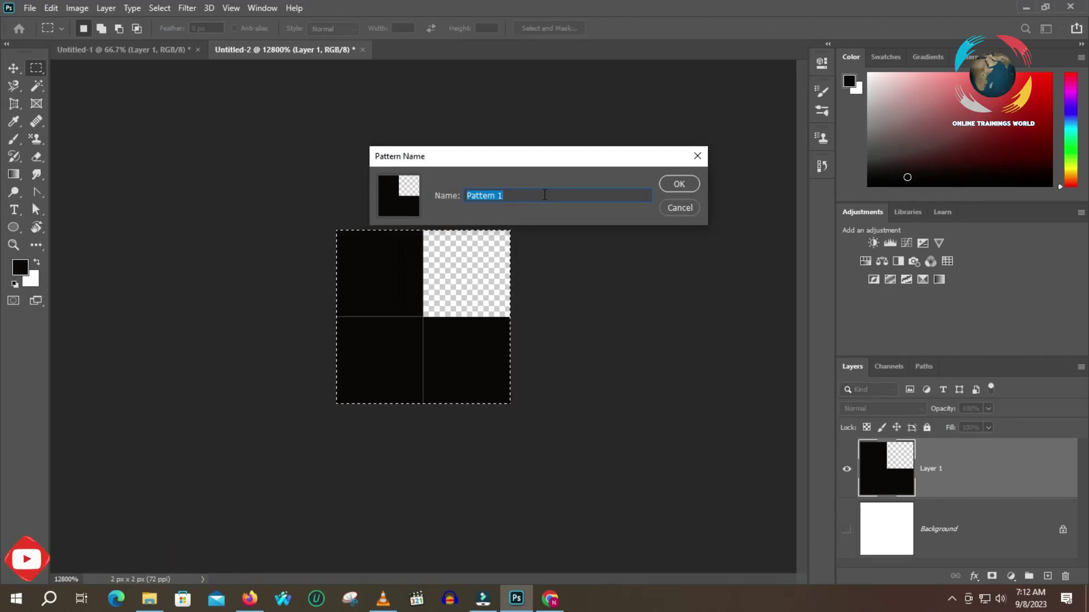
pyautogui.click(690, 182)
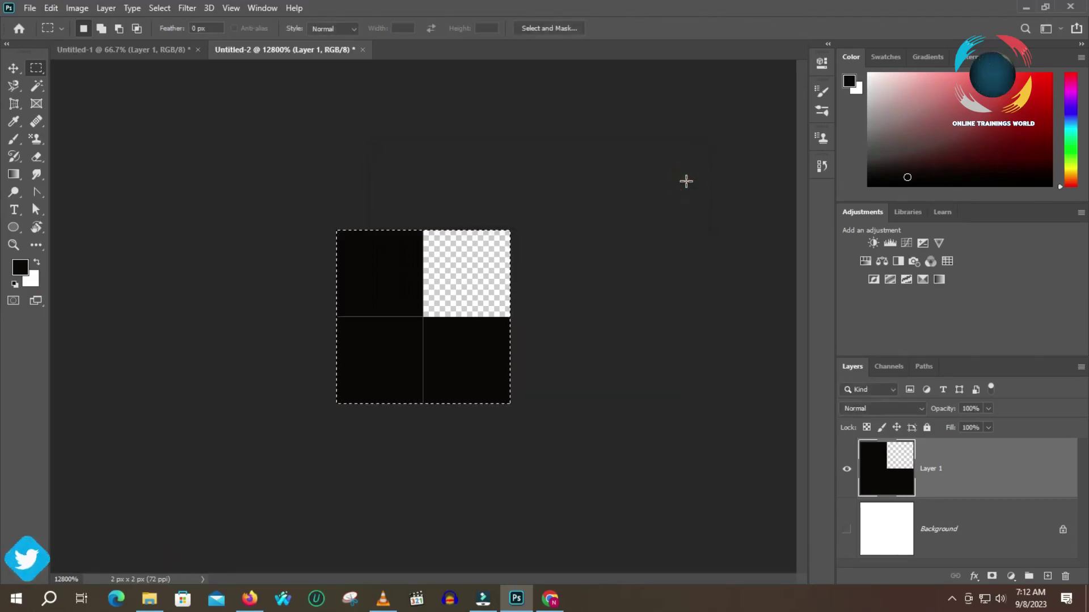
# - In Untitled-1, choose the custom black tile pattern for the Pattern Stamp Tool and paint a loop across the upper part of Layer 1
pyautogui.click(134, 54)
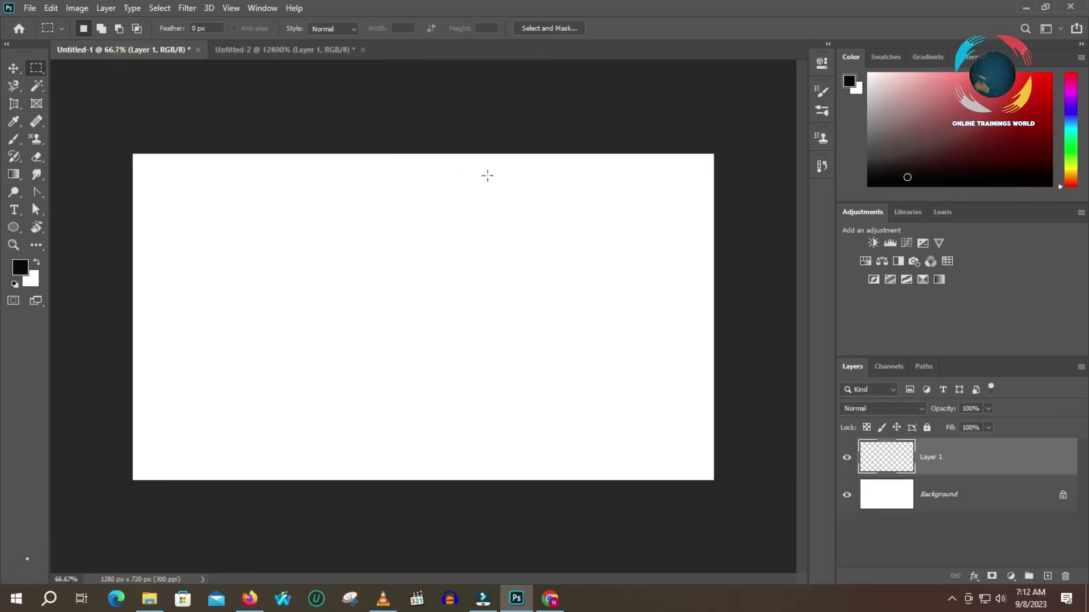
pyautogui.click(41, 139)
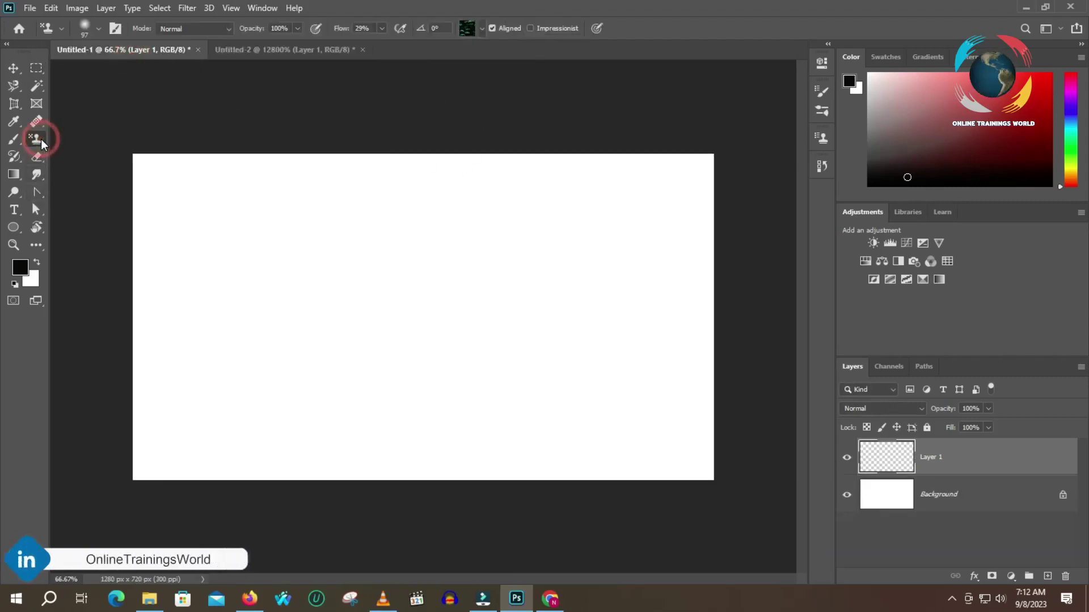
pyautogui.click(481, 31)
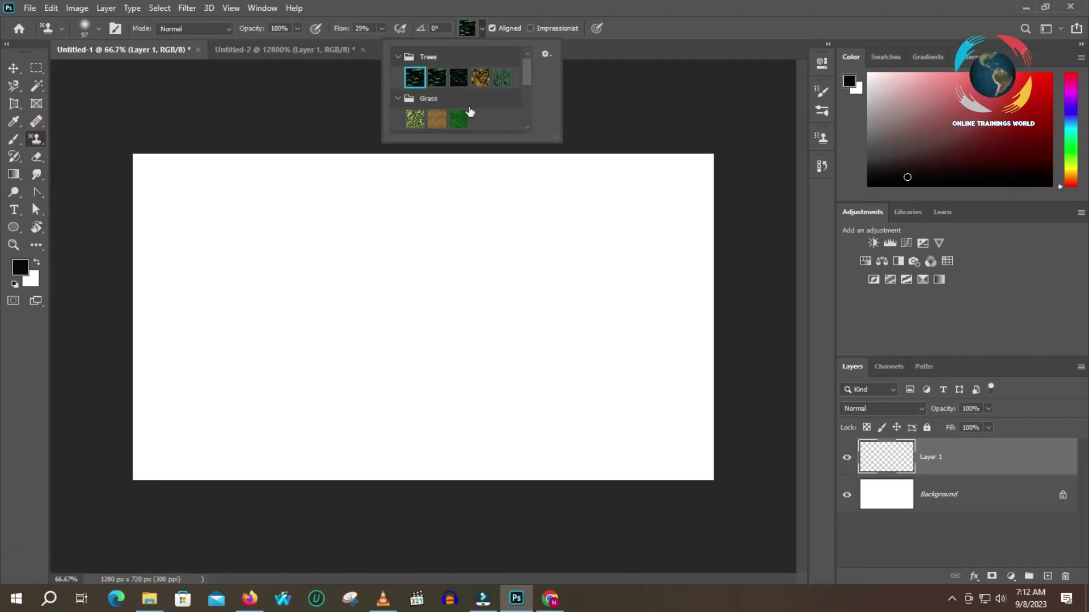
pyautogui.scroll(-2, 470, 110)
pyautogui.scroll(-3, 469, 110)
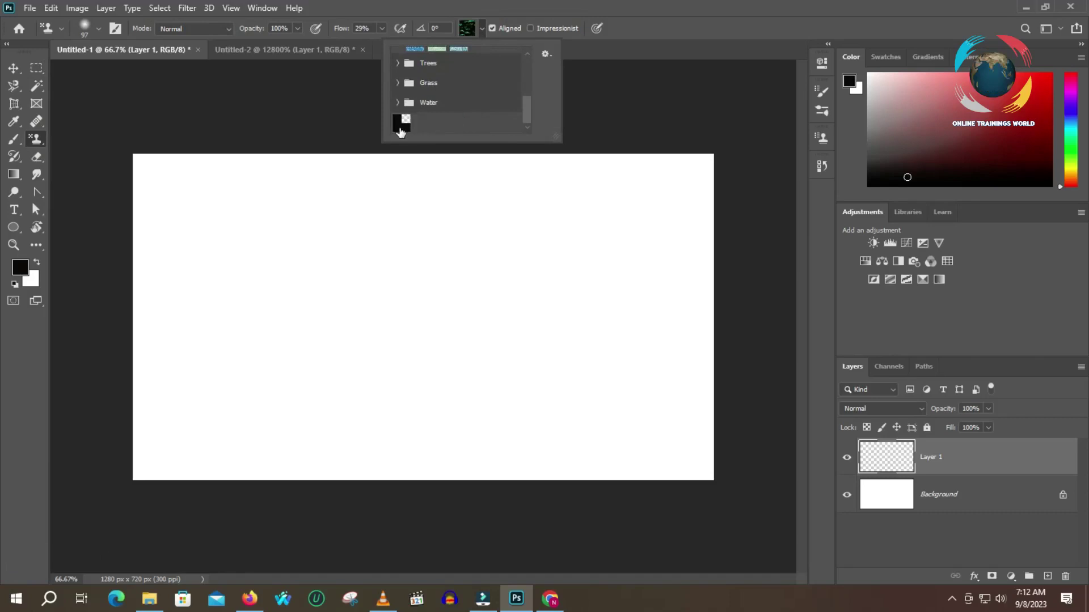
pyautogui.click(402, 124)
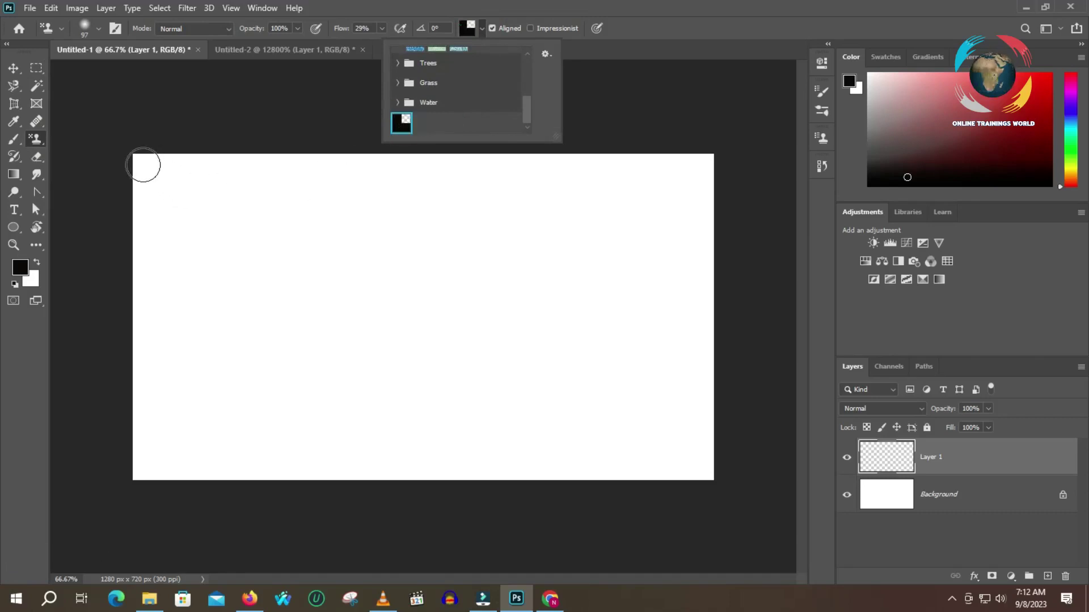
pyautogui.moveTo(143, 165)
pyautogui.mouseDown()
pyautogui.moveTo(155, 233)
pyautogui.moveTo(557, 274)
pyautogui.moveTo(66, 176)
pyautogui.moveTo(20, 142)
pyautogui.mouseUp()
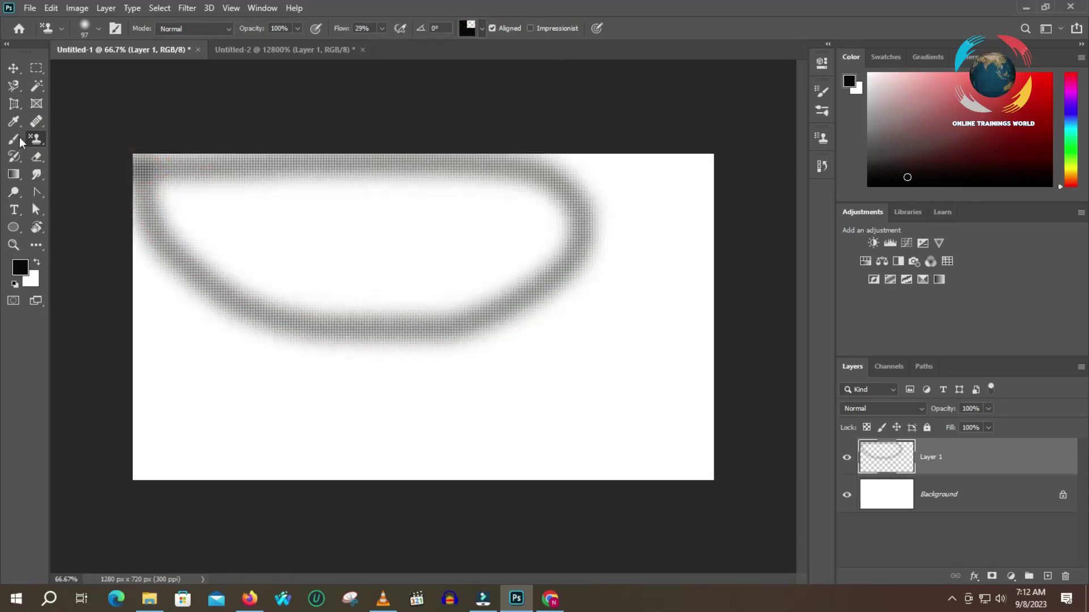
# - Set the stamp brush to 120 px with 50% flow and paint the pattern along the canvas's upper and left edges
pyautogui.click(93, 30)
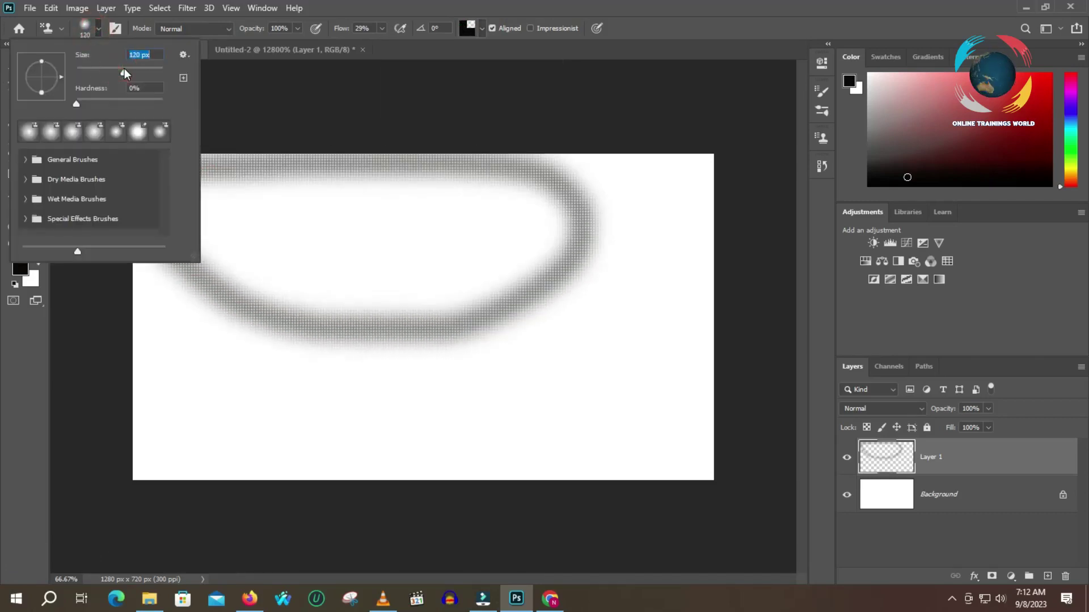
pyautogui.click(383, 28)
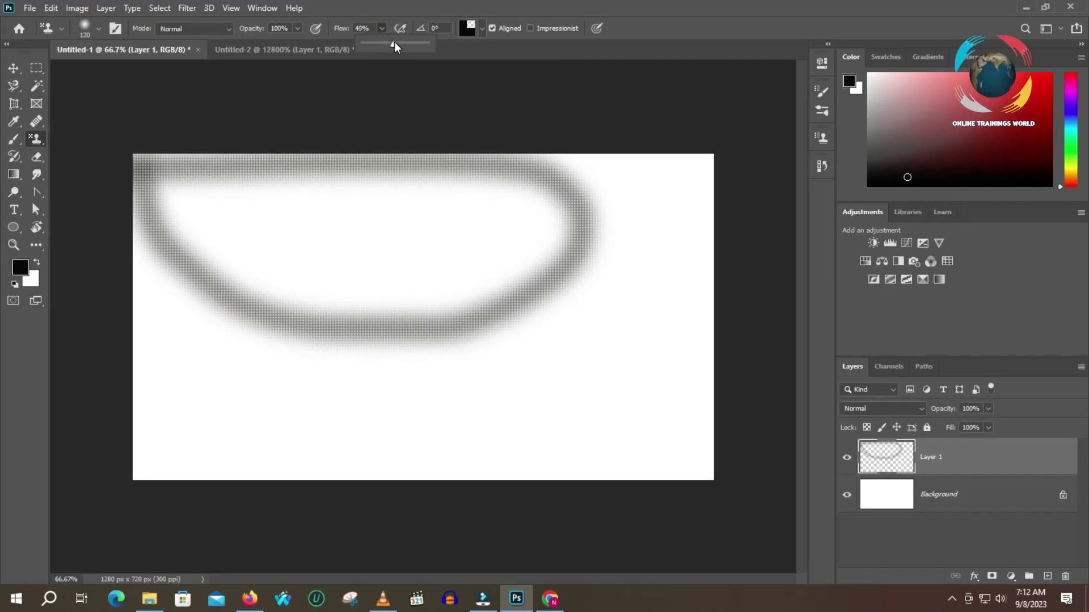
pyautogui.moveTo(164, 166)
pyautogui.mouseDown()
pyautogui.moveTo(156, 188)
pyautogui.moveTo(148, 459)
pyautogui.moveTo(156, 203)
pyautogui.moveTo(139, 388)
pyautogui.moveTo(137, 355)
pyautogui.moveTo(198, 190)
pyautogui.moveTo(204, 459)
pyautogui.moveTo(211, 169)
pyautogui.moveTo(161, 173)
pyautogui.moveTo(208, 163)
pyautogui.moveTo(694, 169)
pyautogui.moveTo(693, 159)
pyautogui.moveTo(709, 180)
pyautogui.moveTo(645, 188)
pyautogui.moveTo(224, 177)
pyautogui.moveTo(256, 202)
pyautogui.moveTo(763, 219)
pyautogui.mouseUp()
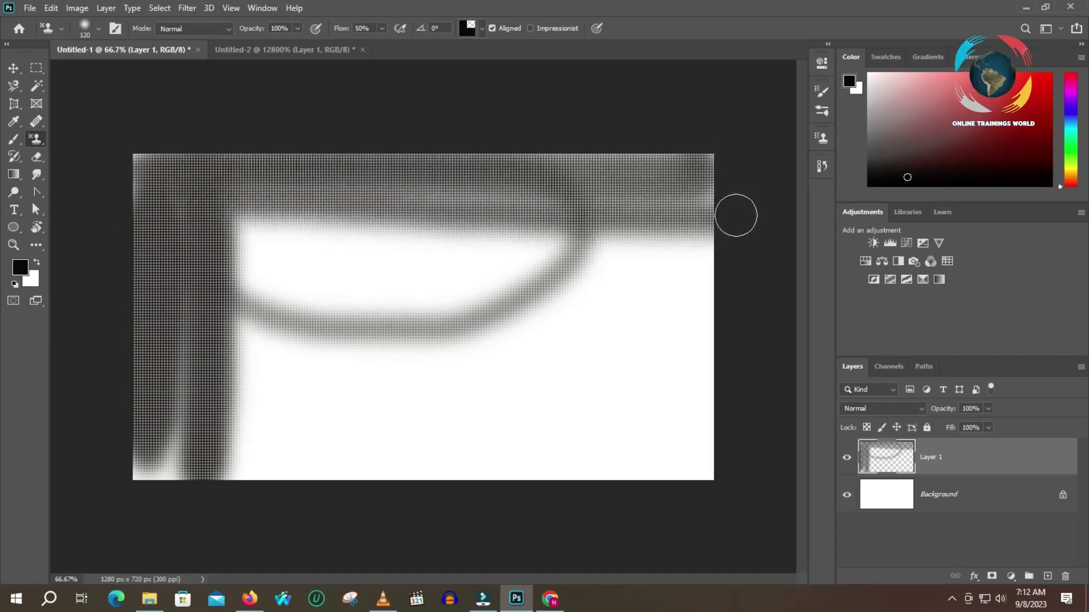
pyautogui.moveTo(197, 206)
pyautogui.mouseDown()
pyautogui.moveTo(458, 243)
pyautogui.moveTo(721, 240)
pyautogui.moveTo(359, 228)
pyautogui.moveTo(558, 222)
pyautogui.moveTo(406, 216)
pyautogui.moveTo(622, 211)
pyautogui.moveTo(219, 208)
pyautogui.moveTo(659, 196)
pyautogui.moveTo(288, 192)
pyautogui.moveTo(695, 186)
pyautogui.moveTo(705, 163)
pyautogui.moveTo(704, 220)
pyautogui.moveTo(685, 168)
pyautogui.moveTo(205, 173)
pyautogui.mouseUp()
pyautogui.moveTo(148, 392)
pyautogui.mouseDown()
pyautogui.moveTo(184, 424)
pyautogui.moveTo(183, 367)
pyautogui.moveTo(179, 480)
pyautogui.moveTo(143, 446)
pyautogui.moveTo(136, 482)
pyautogui.moveTo(224, 448)
pyautogui.moveTo(227, 334)
pyautogui.moveTo(221, 495)
pyautogui.mouseUp()
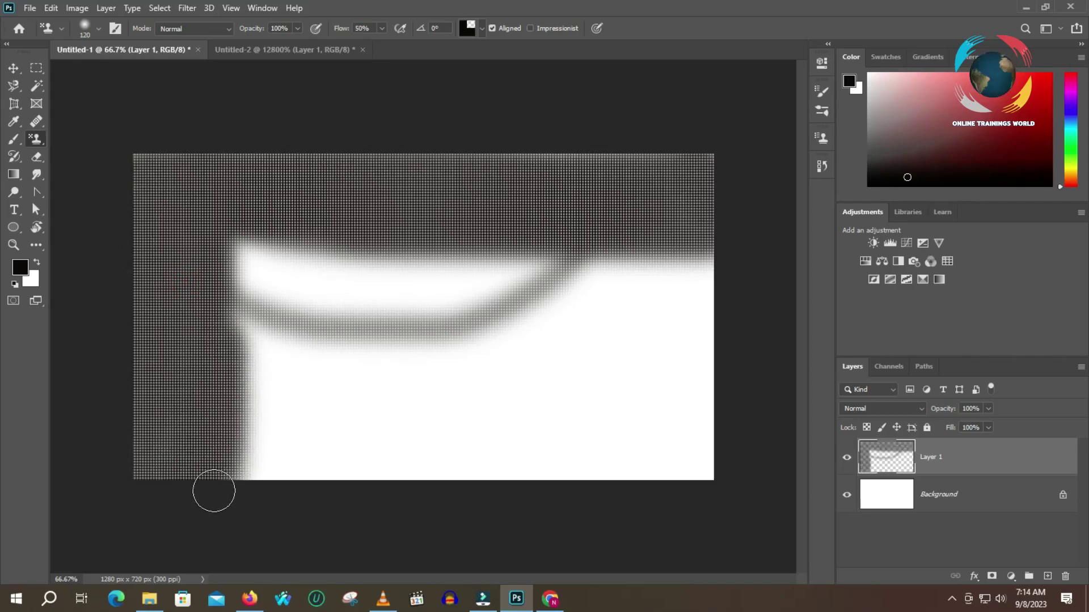
# - Examine the painted pattern up close near the canvas's left edge
pyautogui.press('z')
pyautogui.click(178, 391)
pyautogui.click(161, 371)
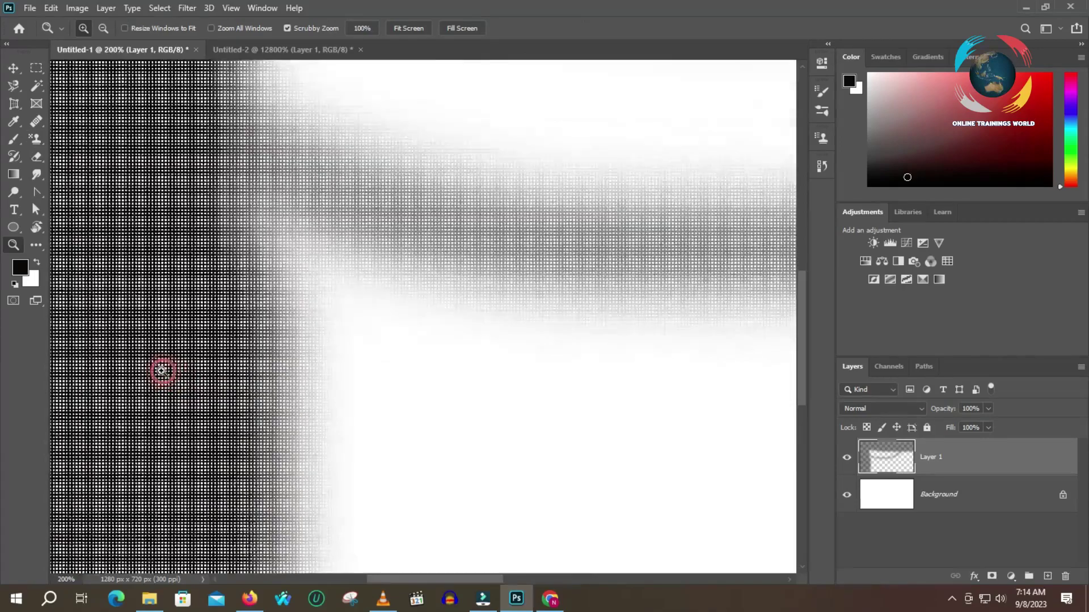
pyautogui.click(214, 373)
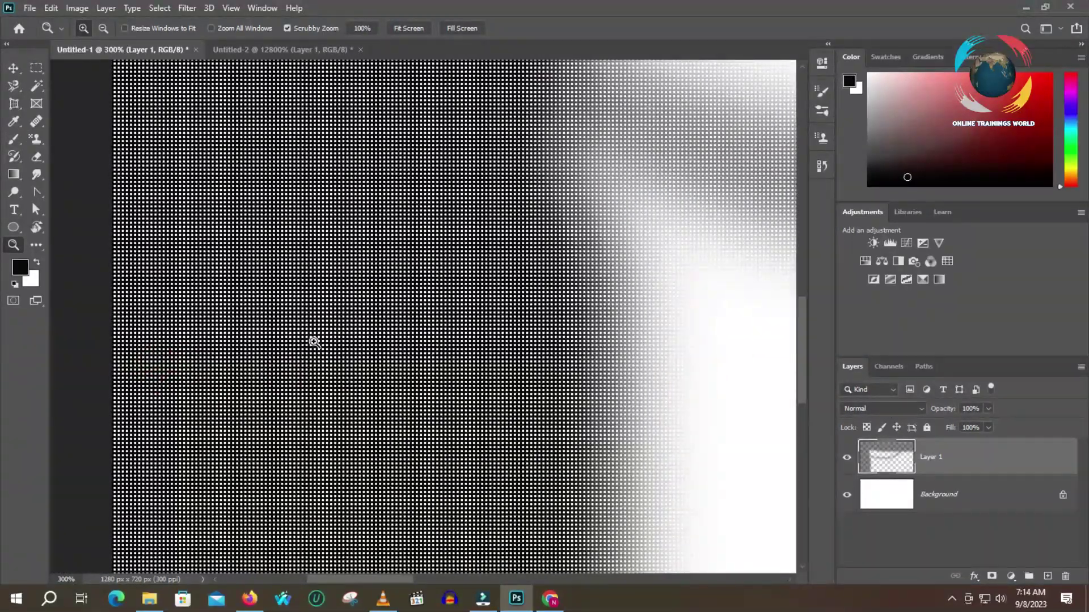
pyautogui.keyDown('alt'); pyautogui.click(338, 338); pyautogui.keyUp('alt')
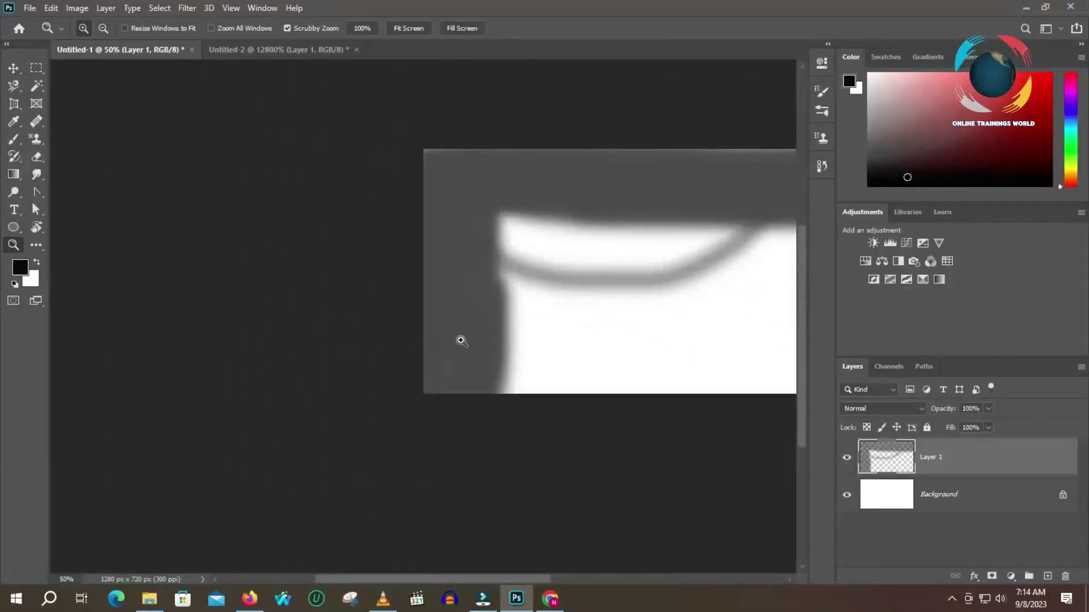
# - Delete the painted Layer 1 and add a new layer filled with the white background color
pyautogui.moveTo(905, 466); pyautogui.dragTo(1066, 577)
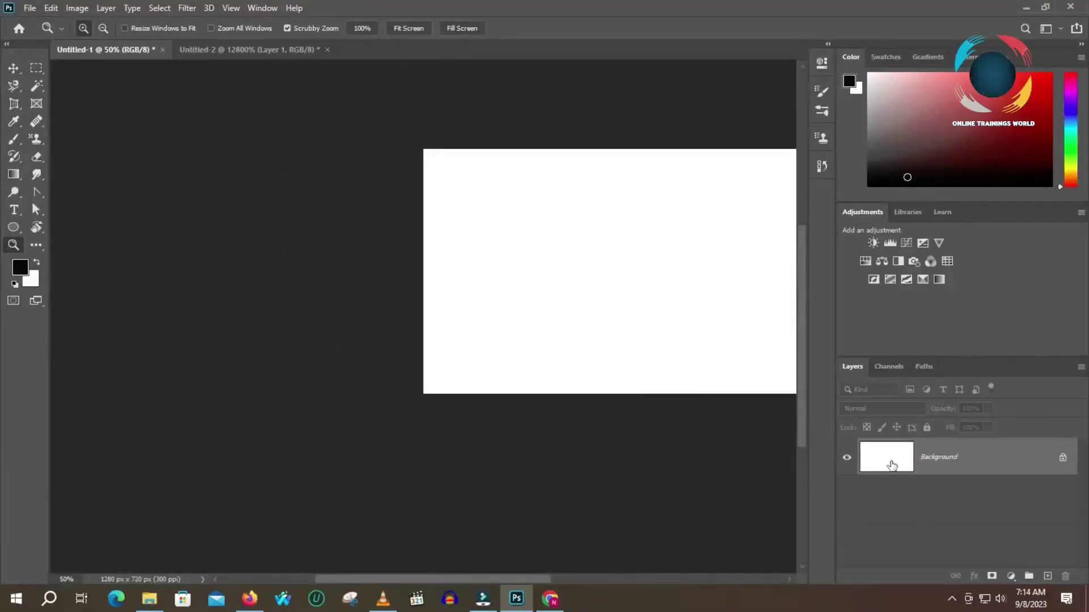
pyautogui.click(1047, 576)
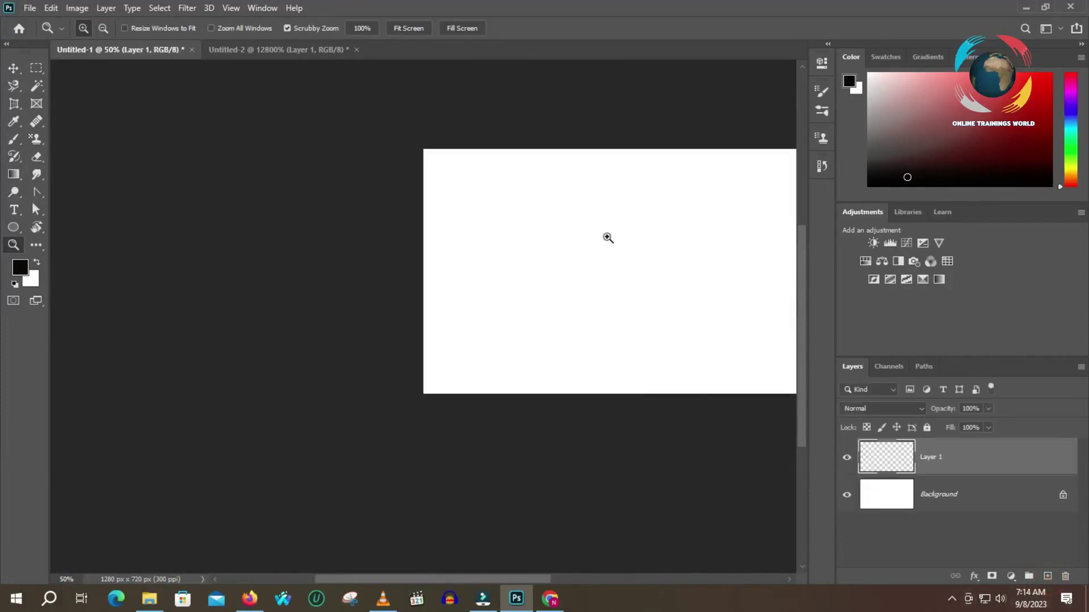
pyautogui.moveTo(616, 240); pyautogui.dragTo(440, 304)
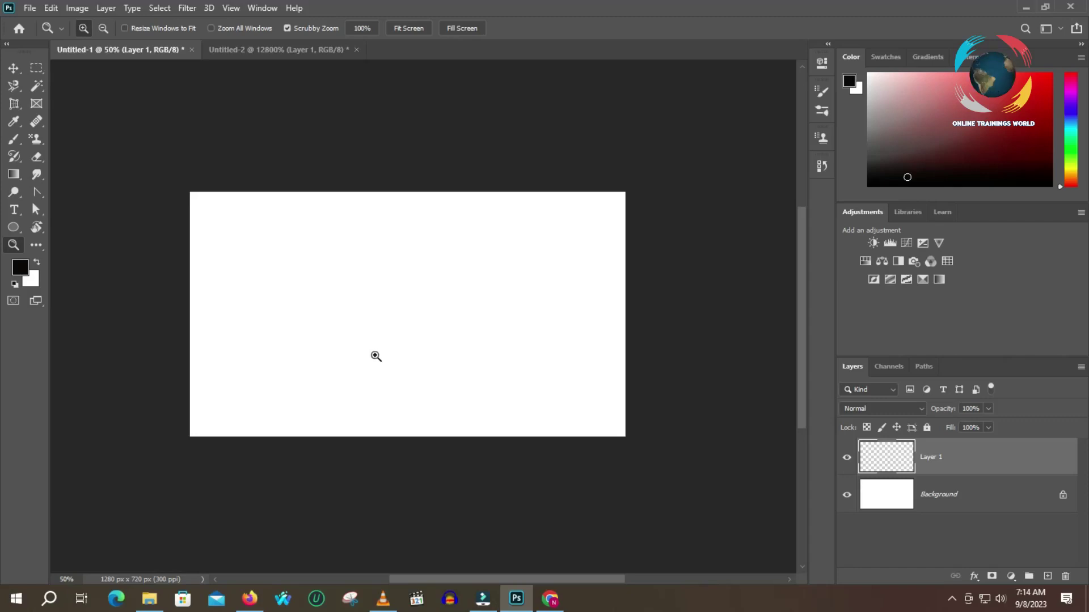
pyautogui.hotkey('ctrl', 'BackSpace')
# - Fill the new Layer 1 with the custom black tile pattern in Normal mode at 100% opacity
pyautogui.press('s')
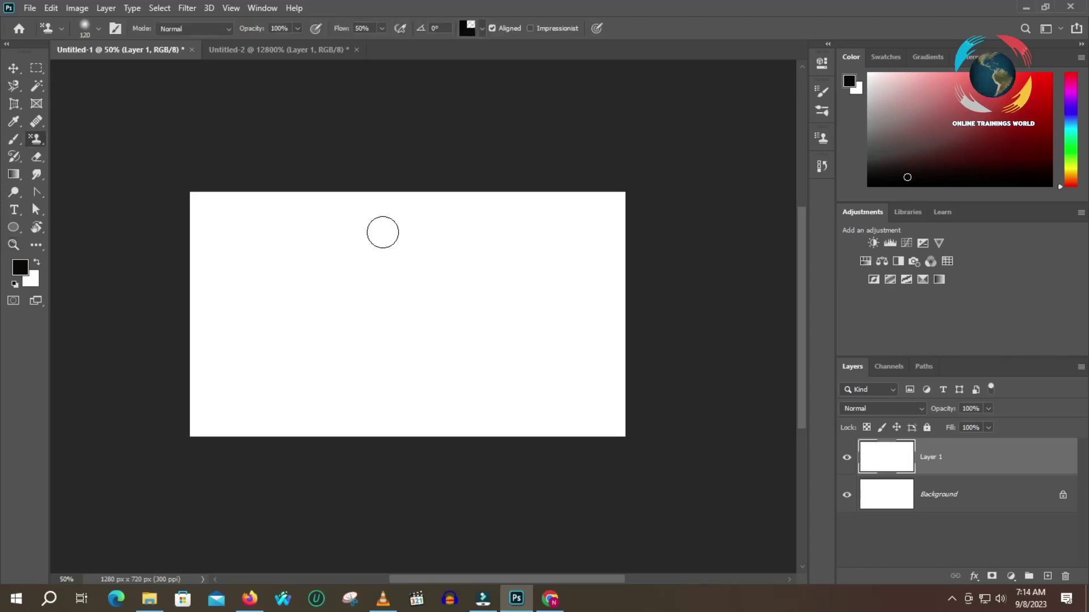
pyautogui.hotkey('shift', 'BackSpace')
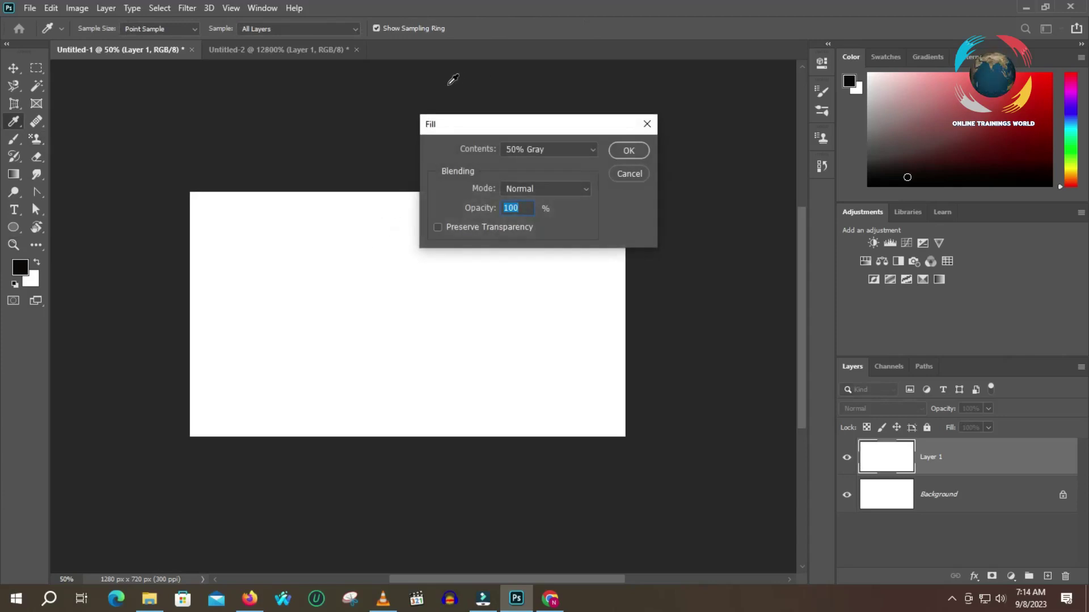
pyautogui.click(594, 150)
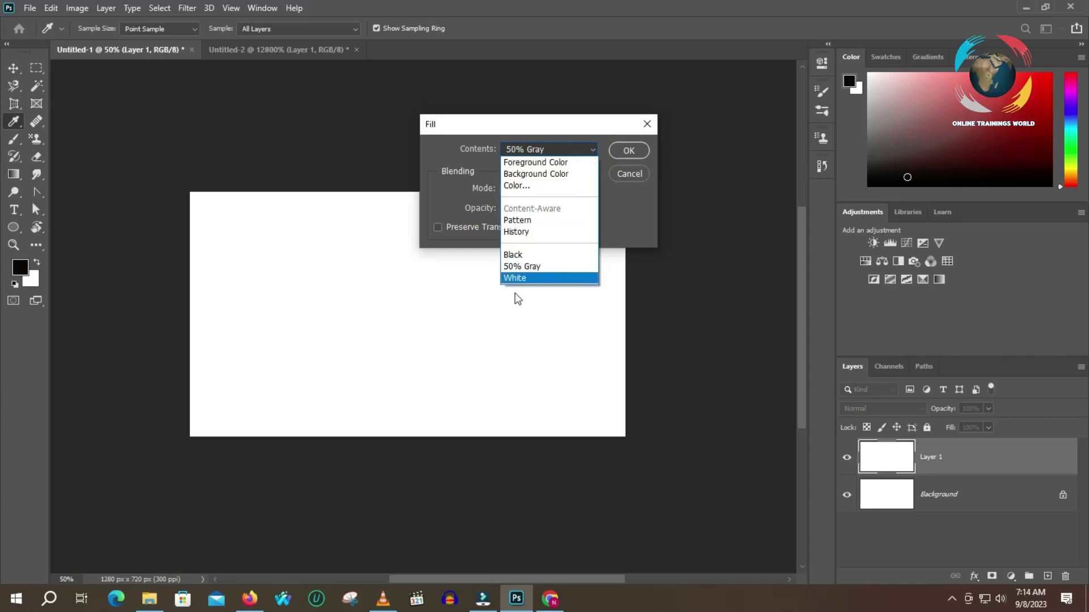
pyautogui.click(559, 164)
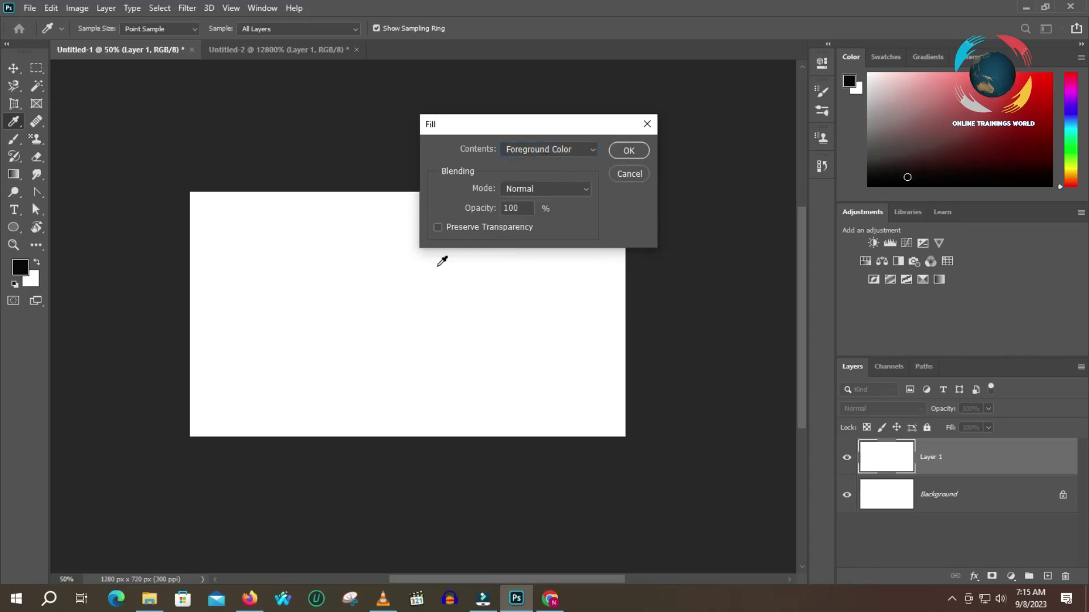
pyautogui.click(563, 153)
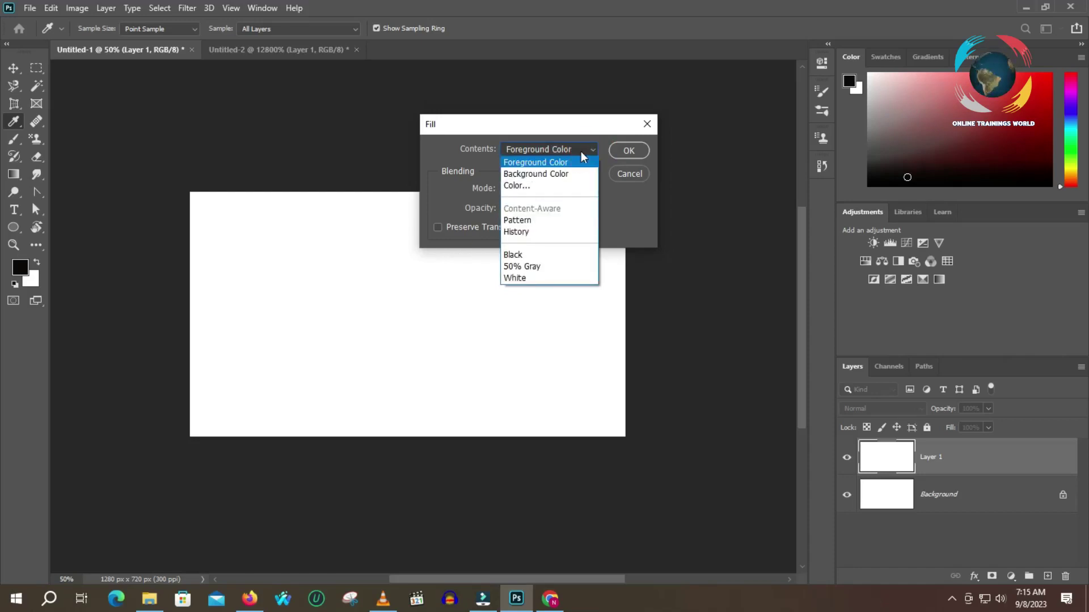
pyautogui.click(520, 220)
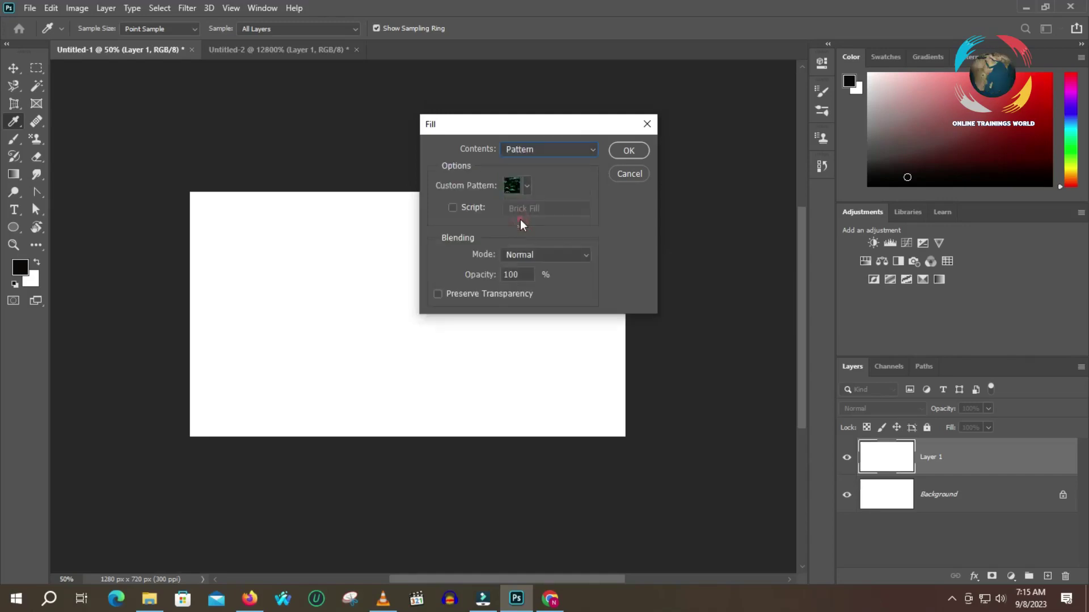
pyautogui.click(526, 187)
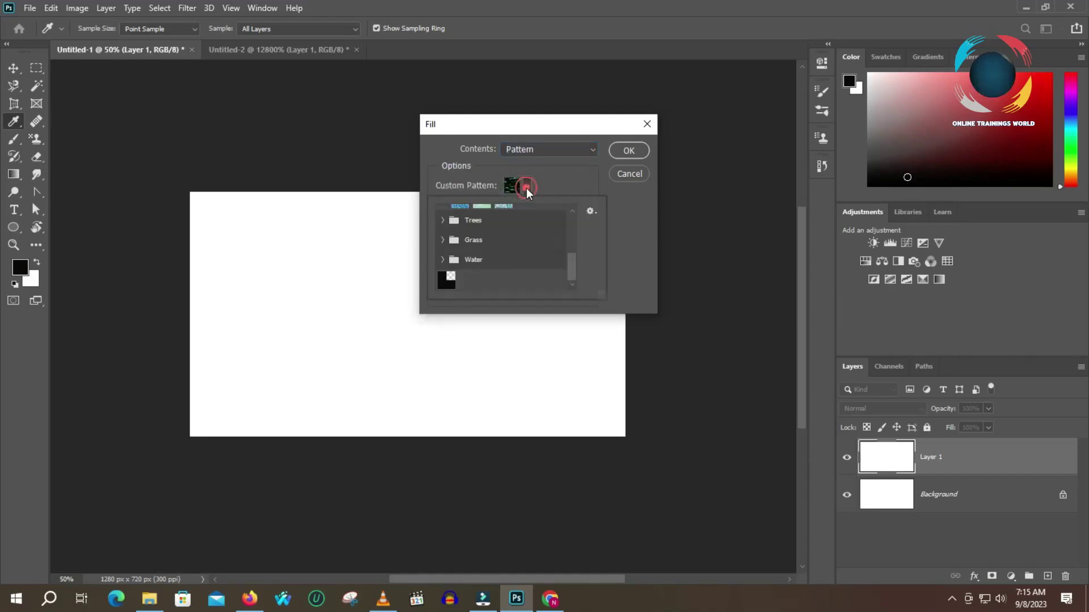
pyautogui.click(451, 281)
pyautogui.click(634, 155)
pyautogui.click(634, 155)
pyautogui.press('s')
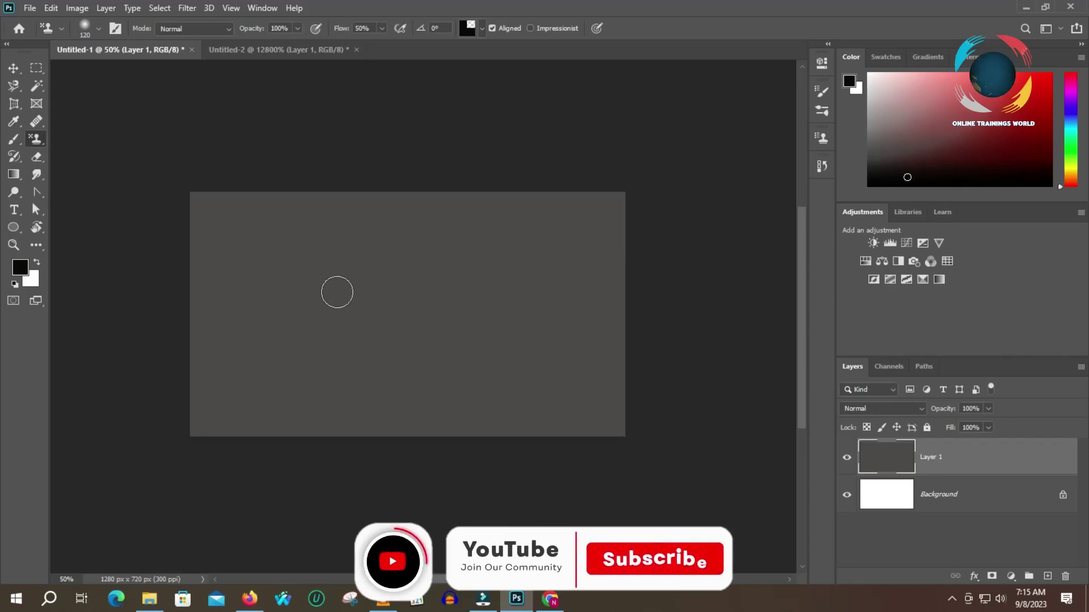
# - Examine the repeating pattern tiles on the filled layer at pixel level, at 12800% magnification
pyautogui.press('z')
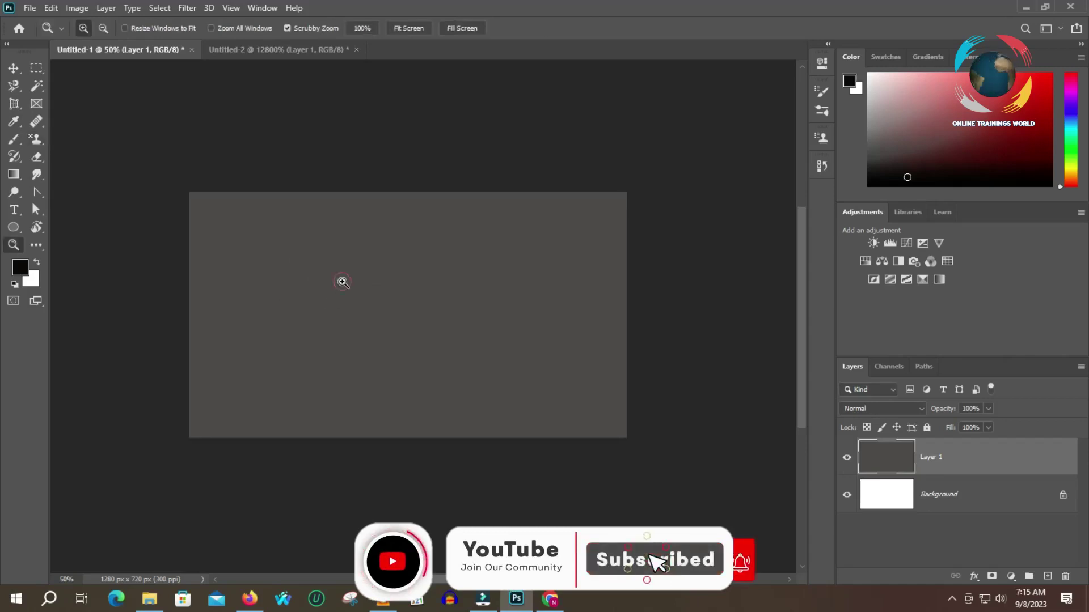
pyautogui.click(342, 282)
pyautogui.click(342, 281)
pyautogui.click(323, 287)
pyautogui.click(318, 284)
pyautogui.click(331, 288)
pyautogui.click(333, 292)
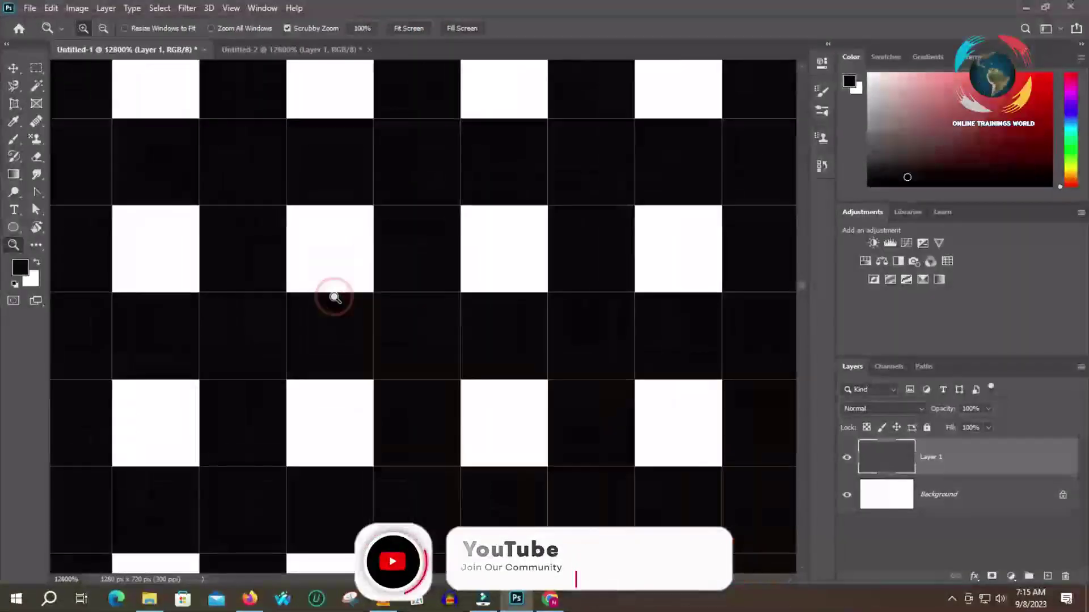
# - Undo the pattern fill and the added Layer 1 in Untitled-1, and delete Layer 1 from the Untitled-2 document
pyautogui.hotkey('ctrl', 'z')
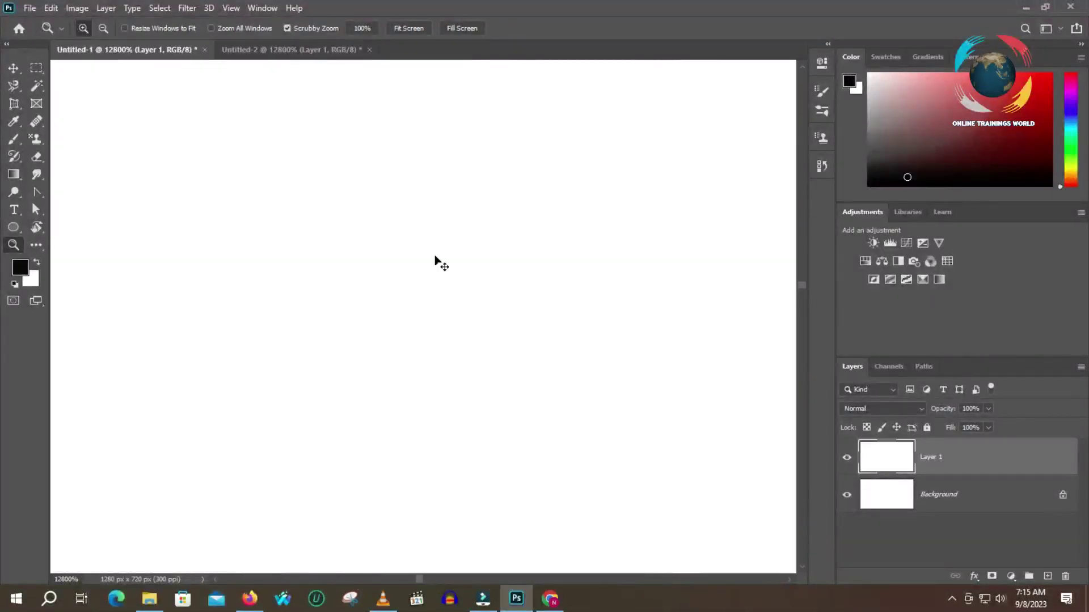
pyautogui.hotkey('ctrl', 'z')
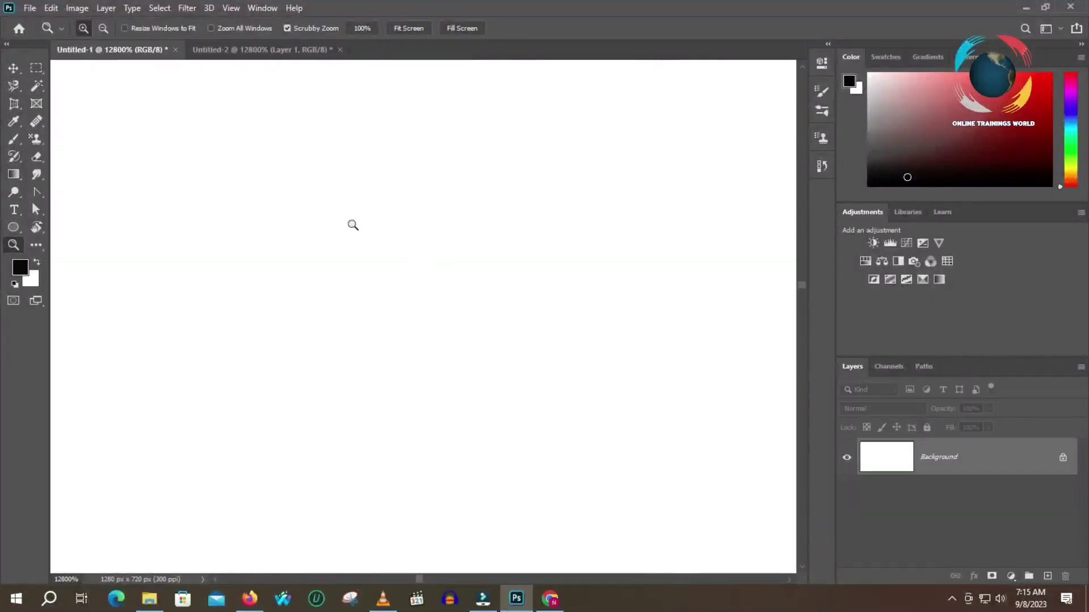
pyautogui.press('alt')
pyautogui.keyDown('alt'); pyautogui.click(424, 248); pyautogui.keyUp('alt')
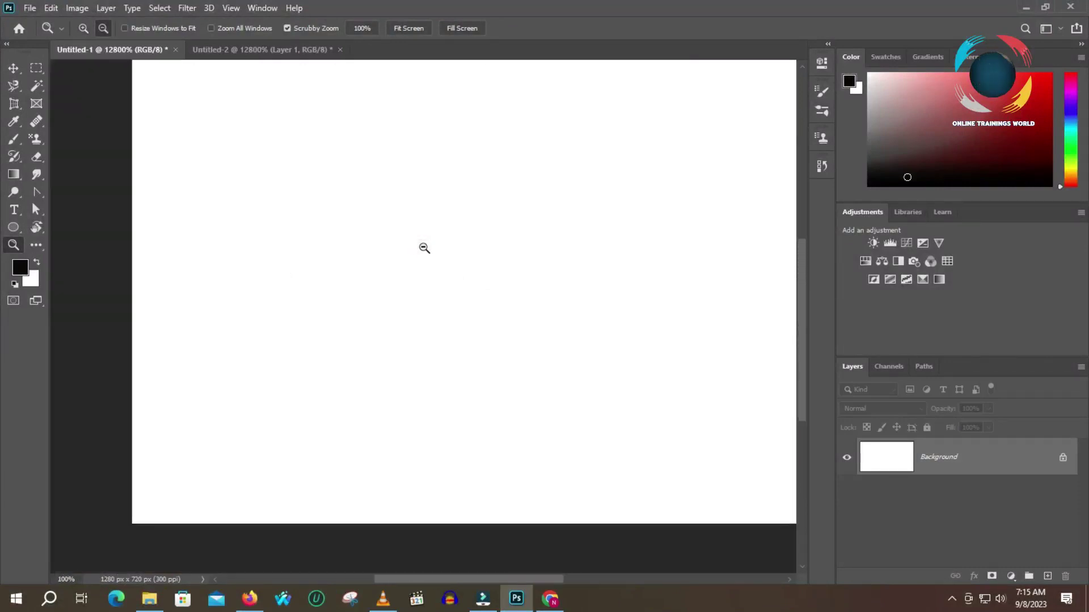
pyautogui.keyDown('alt'); pyautogui.click(424, 247); pyautogui.keyUp('alt')
pyautogui.click(247, 50)
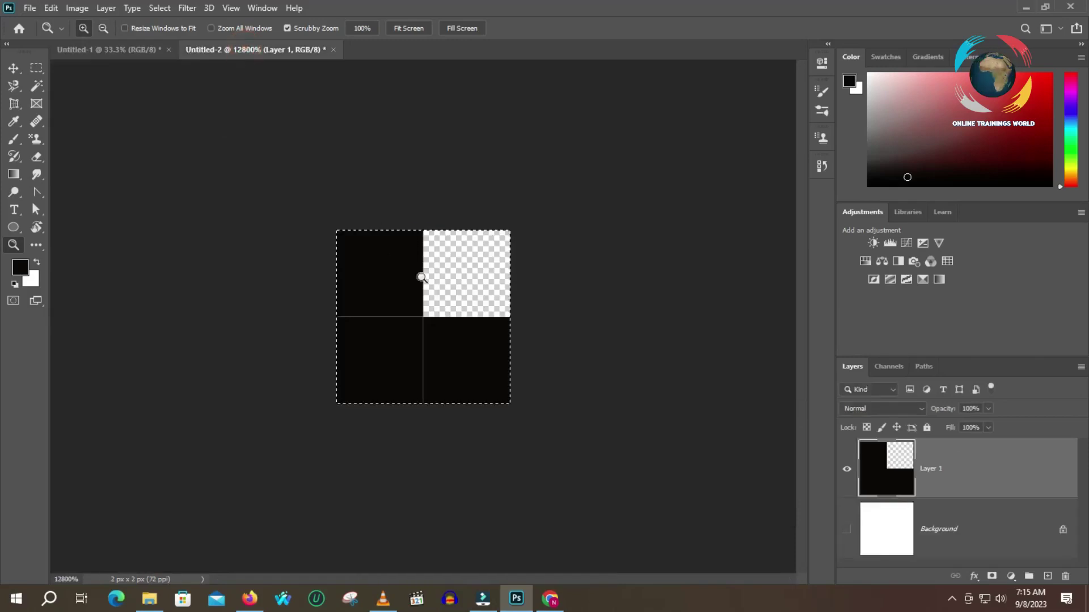
pyautogui.moveTo(884, 471); pyautogui.dragTo(1065, 578)
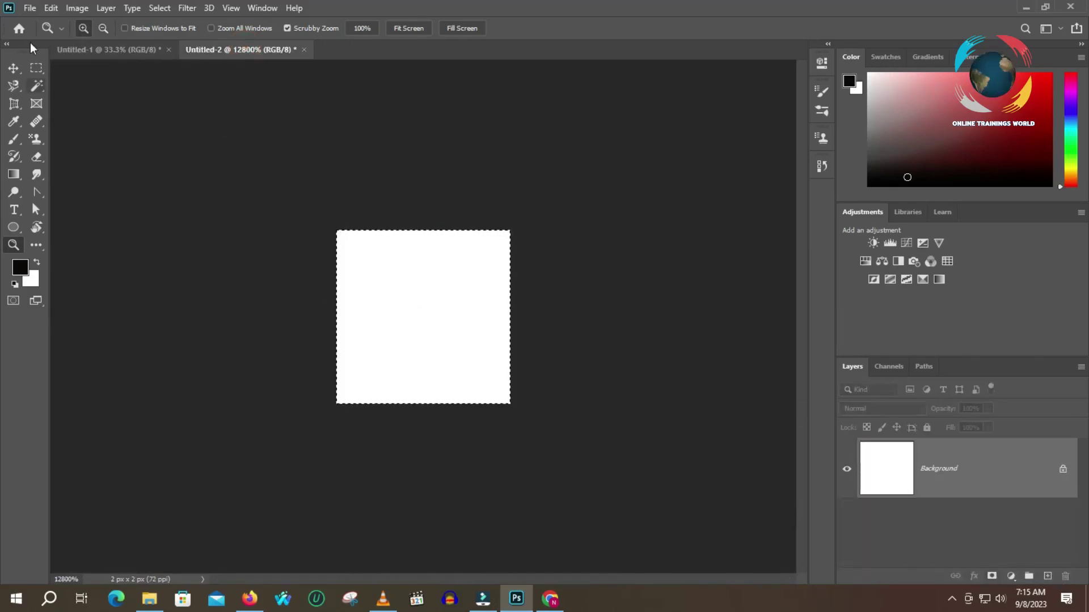
# - Create a new 8 x 8 px document at 72 pixels/inch in RGB Color, 8 bit, with white background contents
pyautogui.hotkey('ctrl', 'n')
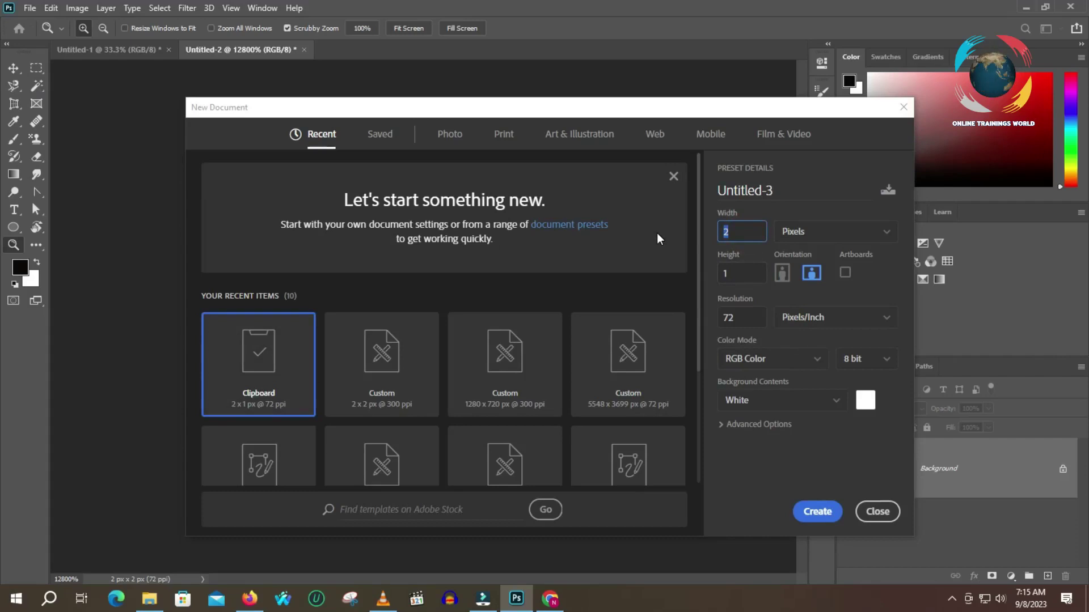
pyautogui.write('8')
pyautogui.click(736, 265)
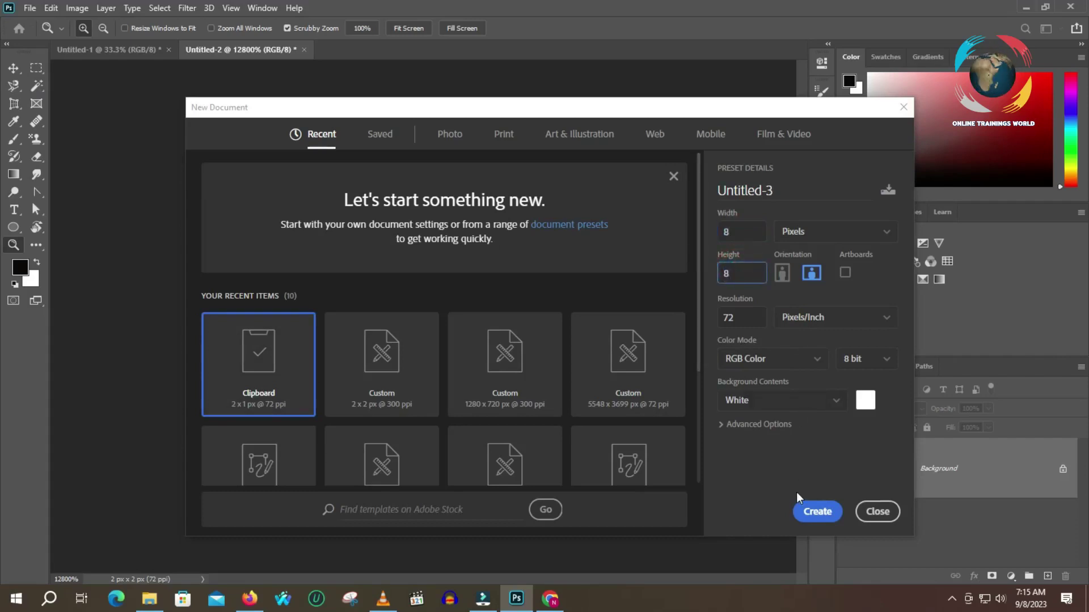
pyautogui.click(828, 514)
pyautogui.moveTo(418, 318); pyautogui.dragTo(423, 316)
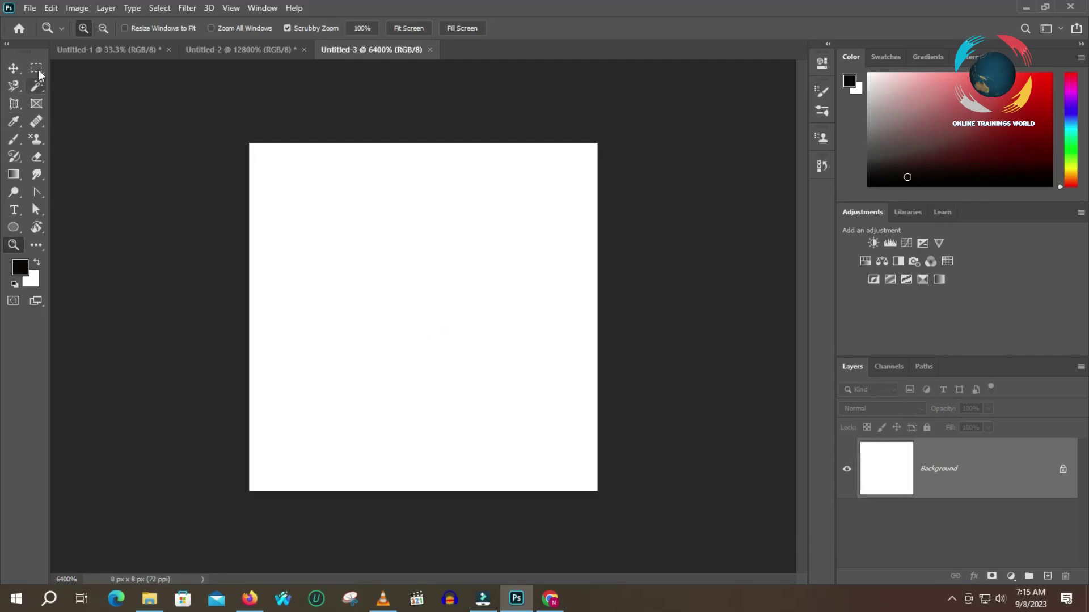
# - Marquee-select a 1 px wide, full-height column along the canvas's left edge and fill it with the black foreground color on the Background
pyautogui.click(37, 68)
pyautogui.moveTo(249, 144); pyautogui.dragTo(282, 493)
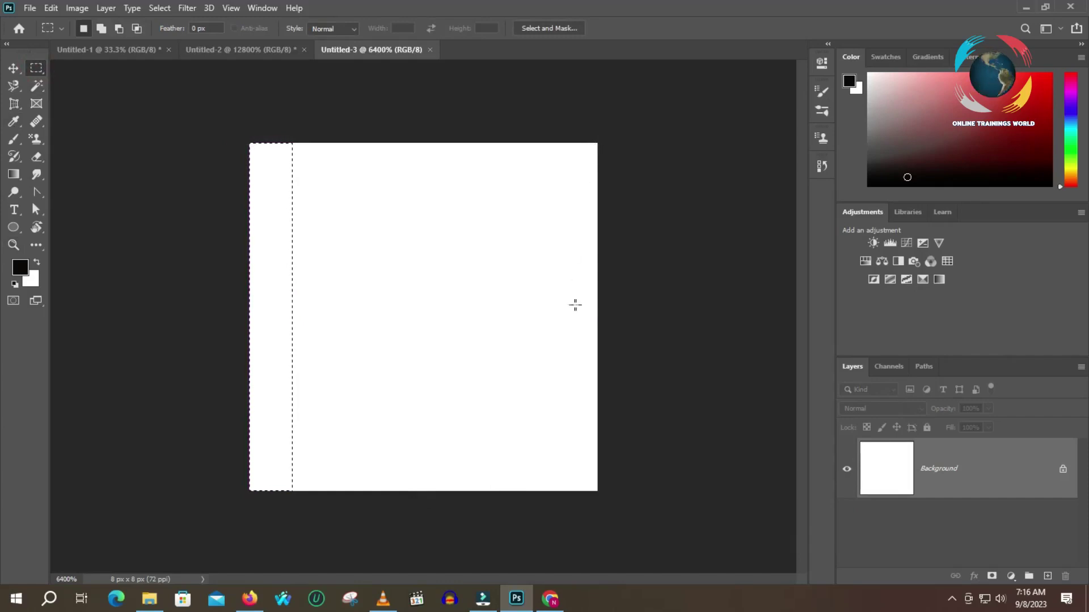
pyautogui.moveTo(607, 292); pyautogui.dragTo(283, 309)
pyautogui.click(209, 291)
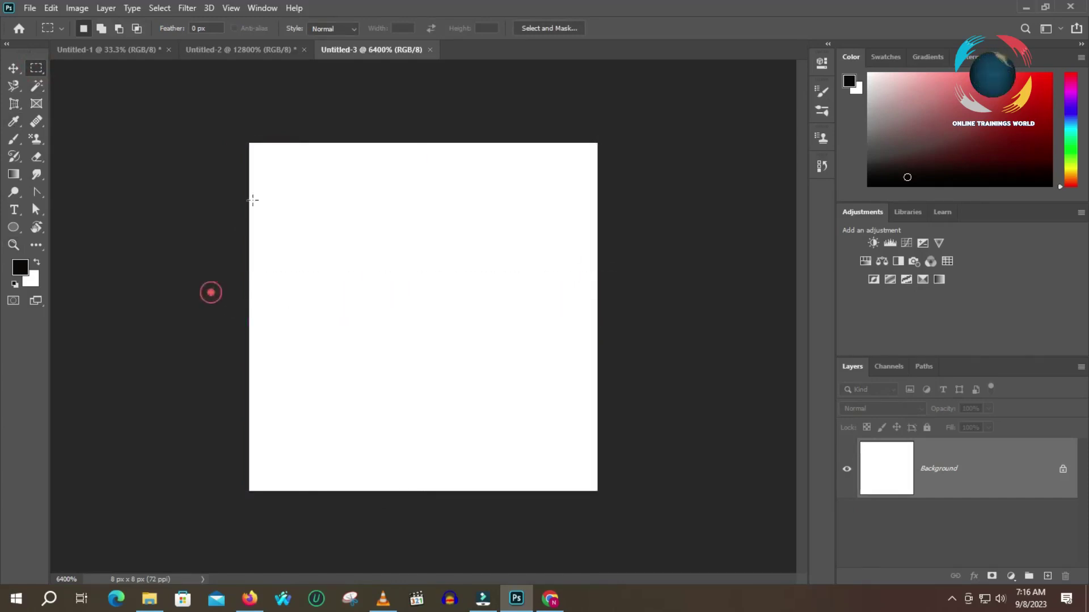
pyautogui.moveTo(248, 141); pyautogui.dragTo(291, 486)
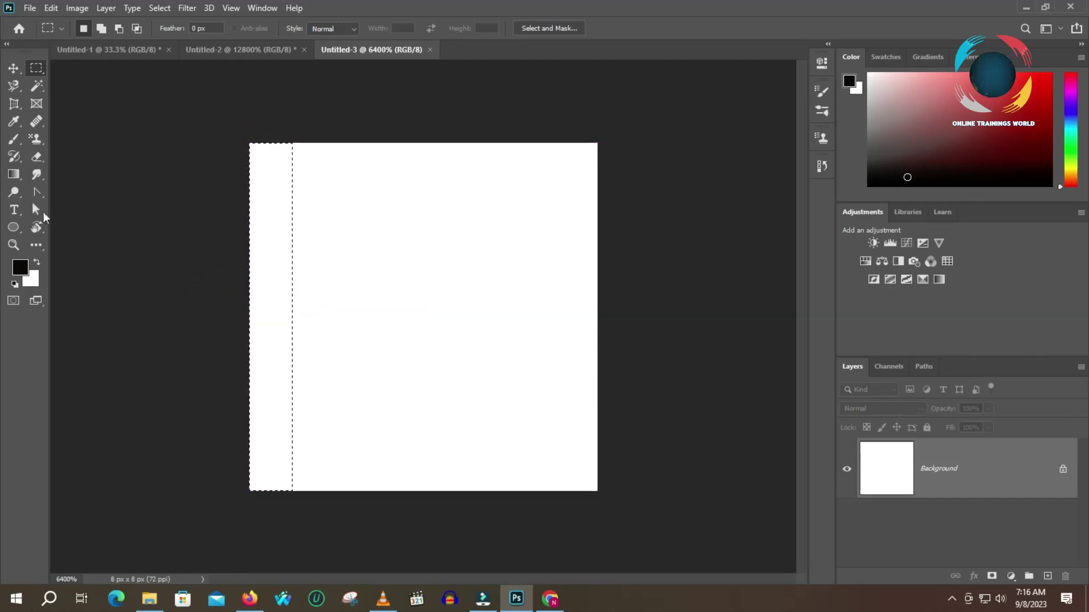
pyautogui.hotkey('shift', 'F5')
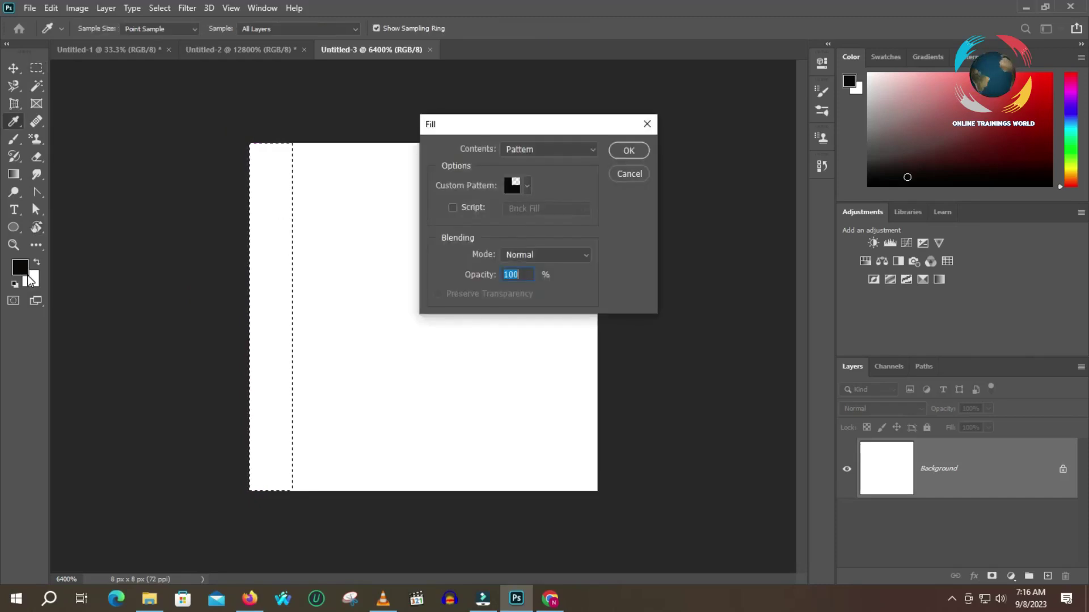
pyautogui.click(647, 123)
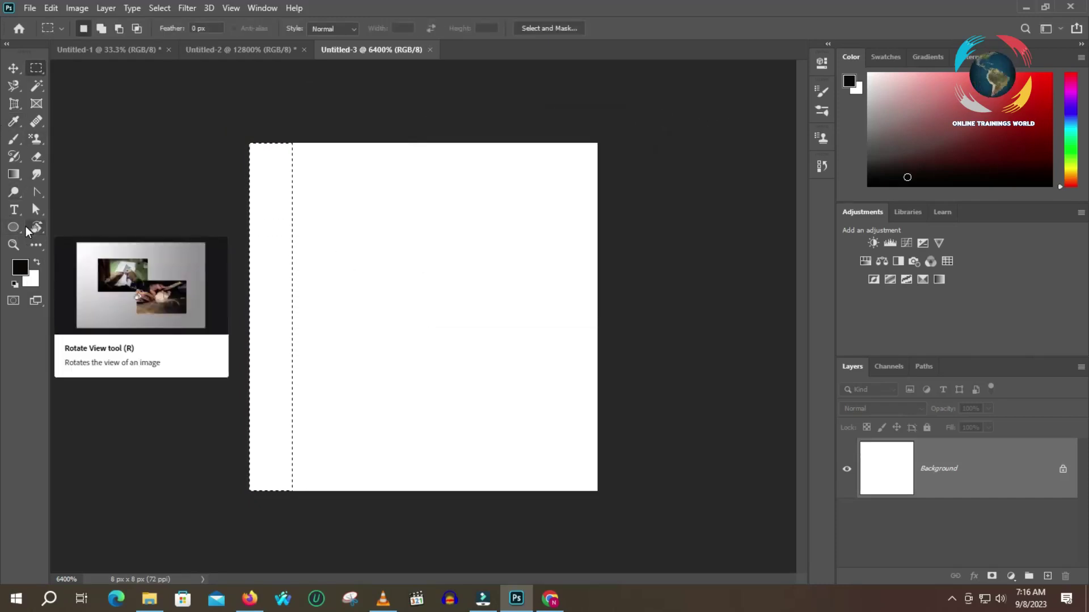
pyautogui.hotkey('alt', 'BackSpace')
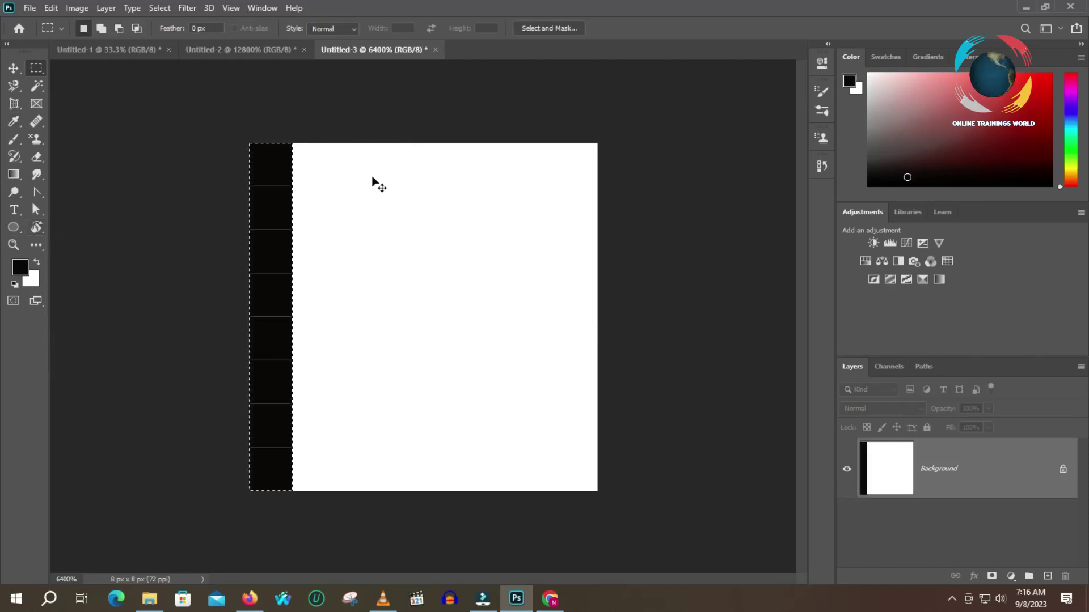
pyautogui.hotkey('ctrl', 'z')
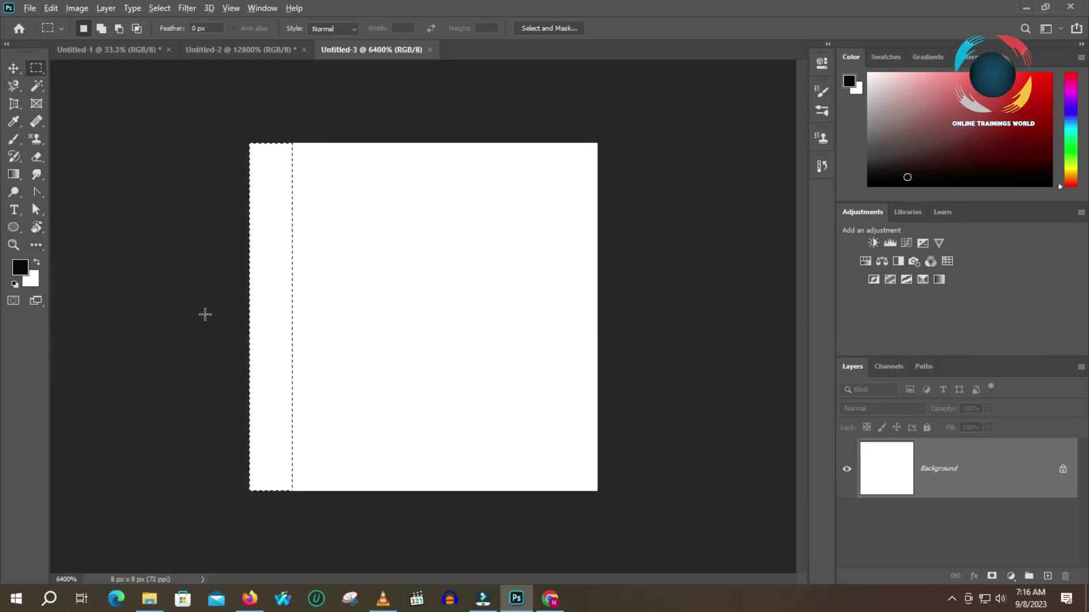
pyautogui.hotkey('alt', 'BackSpace')
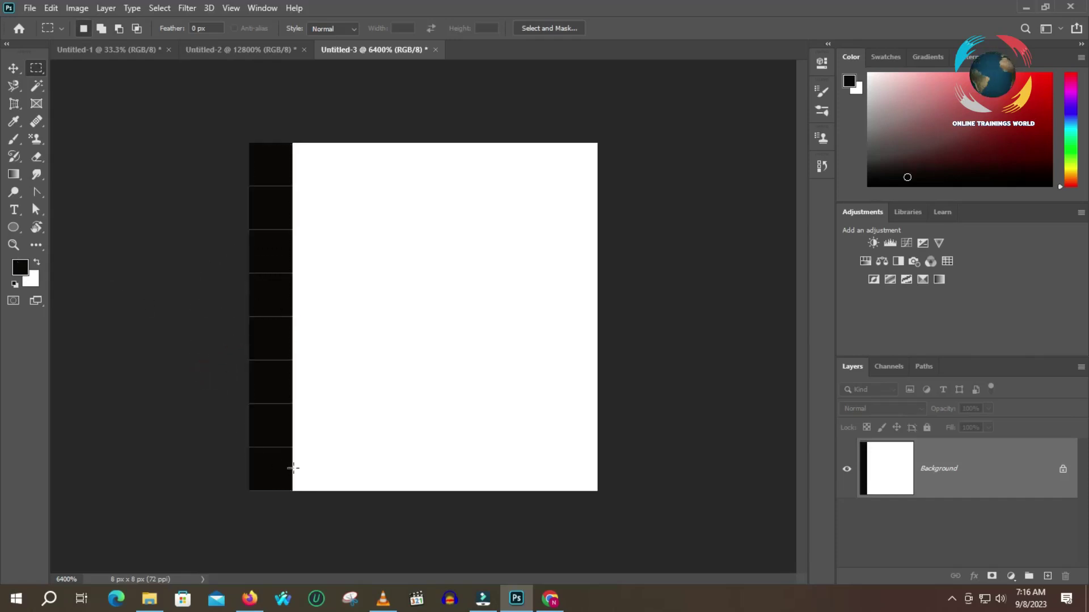
# - Select the 7 x 1 px row second from the canvas's bottom, beside the black column, and fill it with black
pyautogui.moveTo(292, 402); pyautogui.dragTo(422, 432)
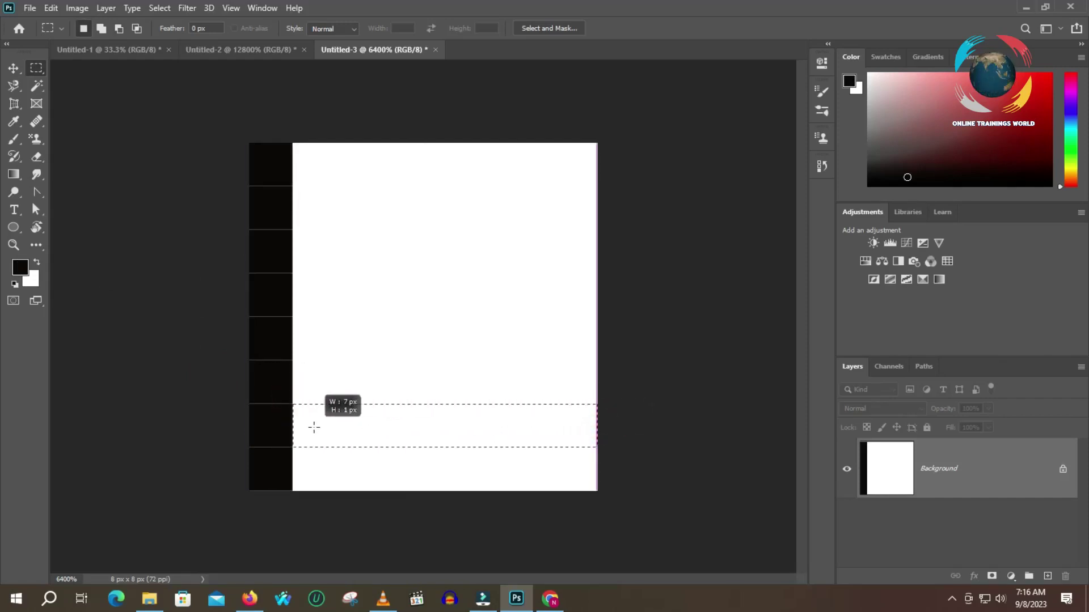
pyautogui.moveTo(275, 427); pyautogui.dragTo(310, 428)
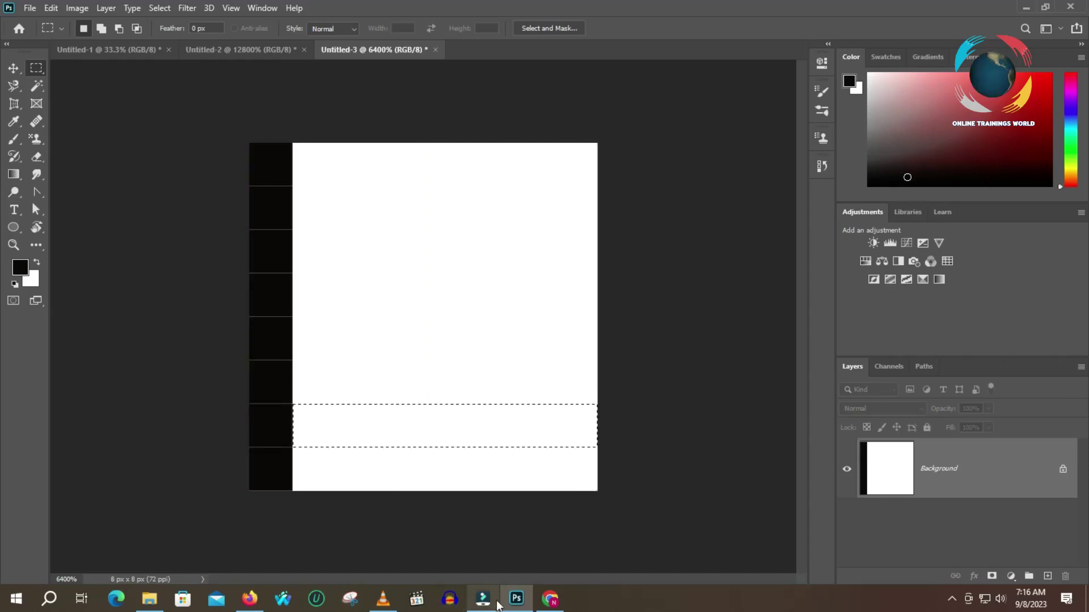
pyautogui.moveTo(492, 601)
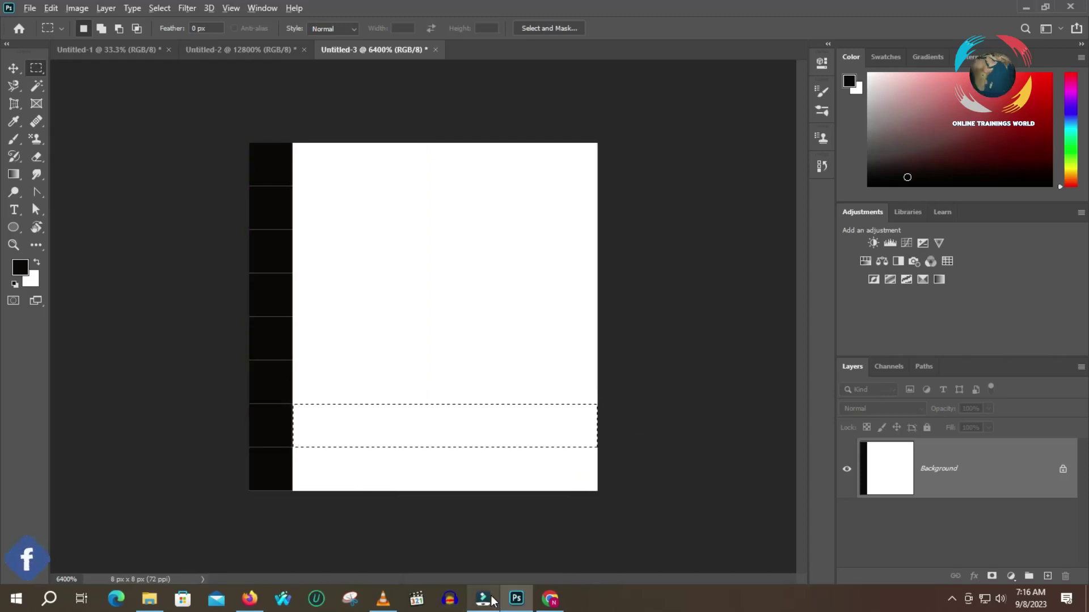
pyautogui.hotkey('alt', 'BackSpace')
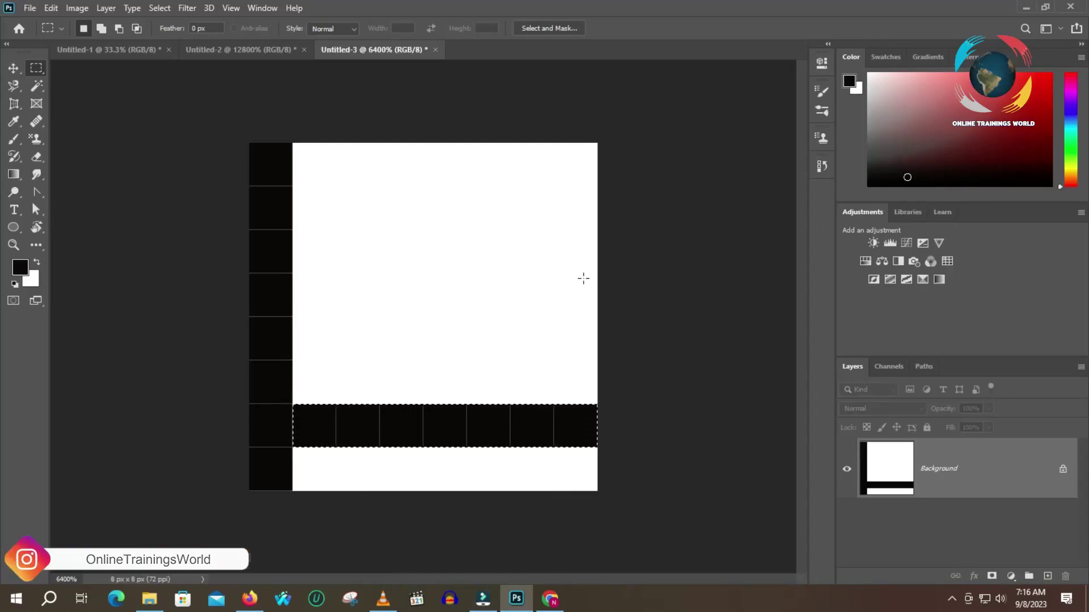
# - Undo the black row and column fills on the Background layer, leaving nothing selected
pyautogui.hotkey('ctrl', 'BackSpace')
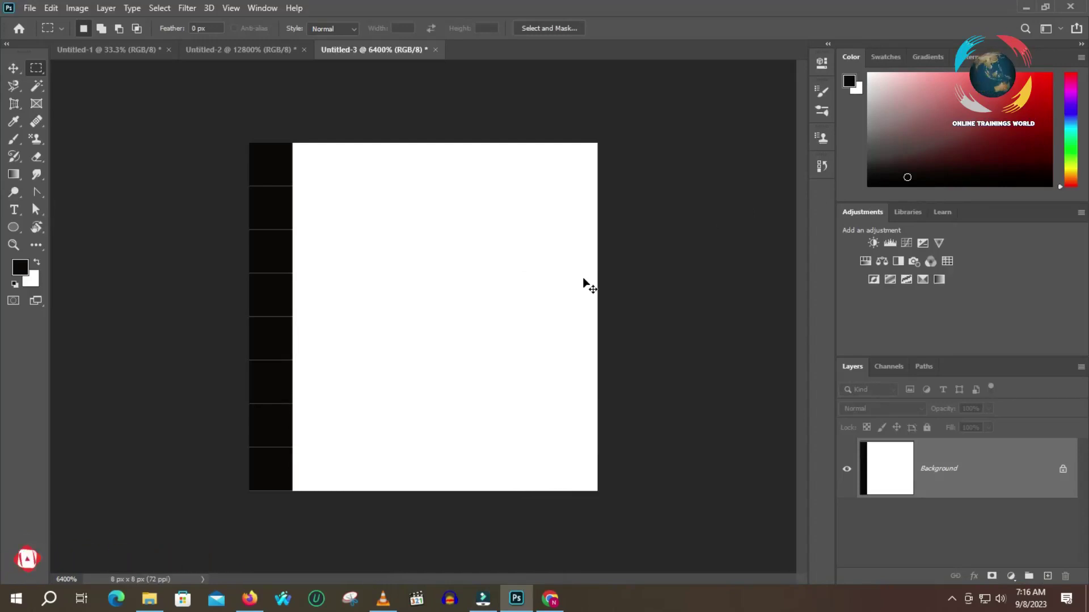
pyautogui.hotkey('ctrl', 'BackSpace')
pyautogui.hotkey('ctrl', 'd')
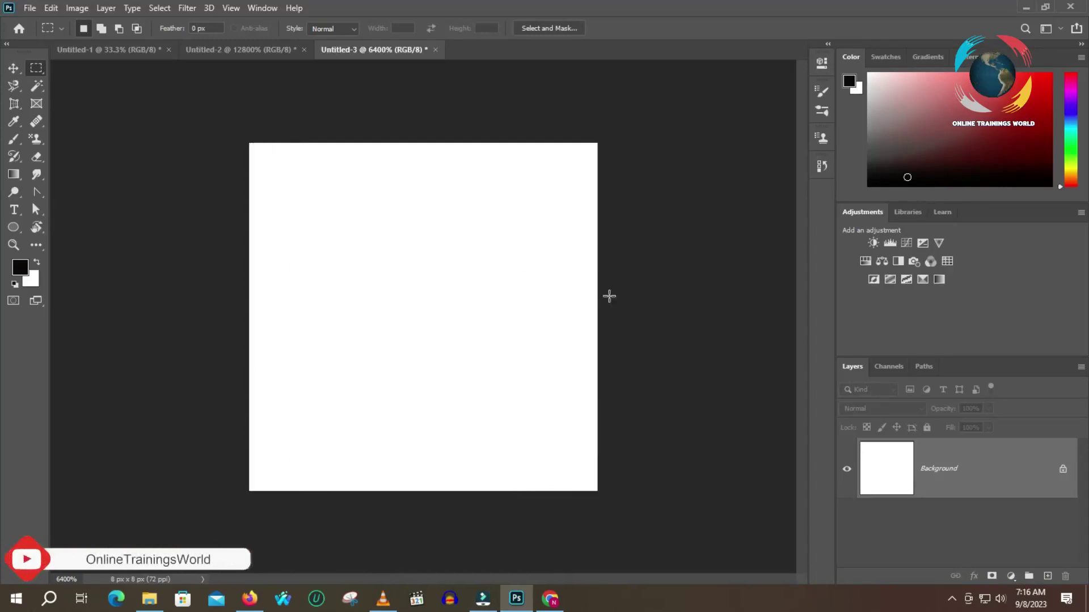
# - Add a new layer and fill a 1 px wide, full-height column along its left edge with black
pyautogui.click(1047, 576)
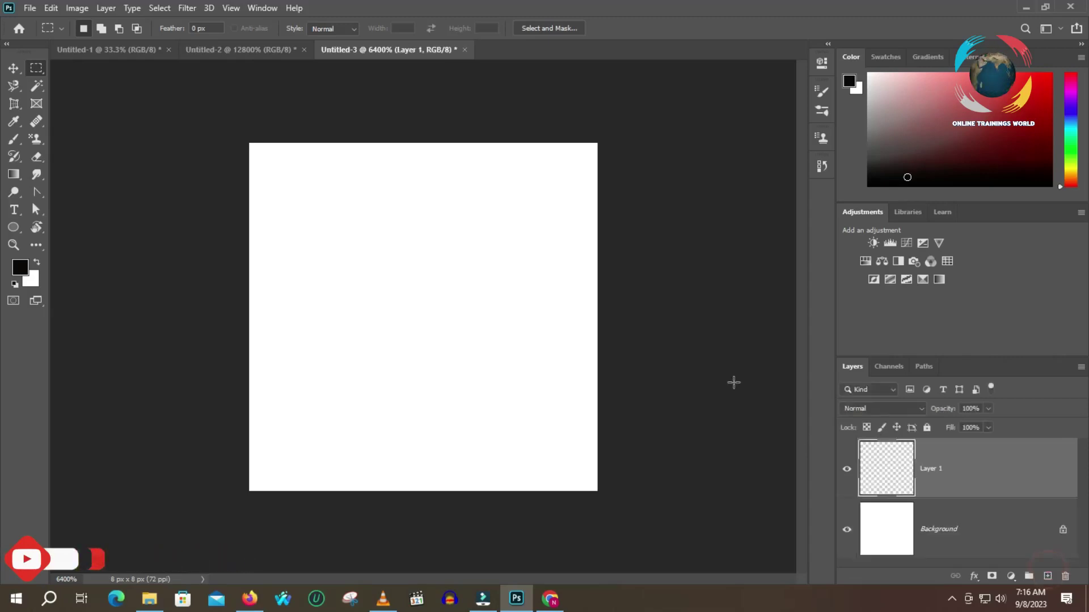
pyautogui.moveTo(241, 134); pyautogui.dragTo(284, 480)
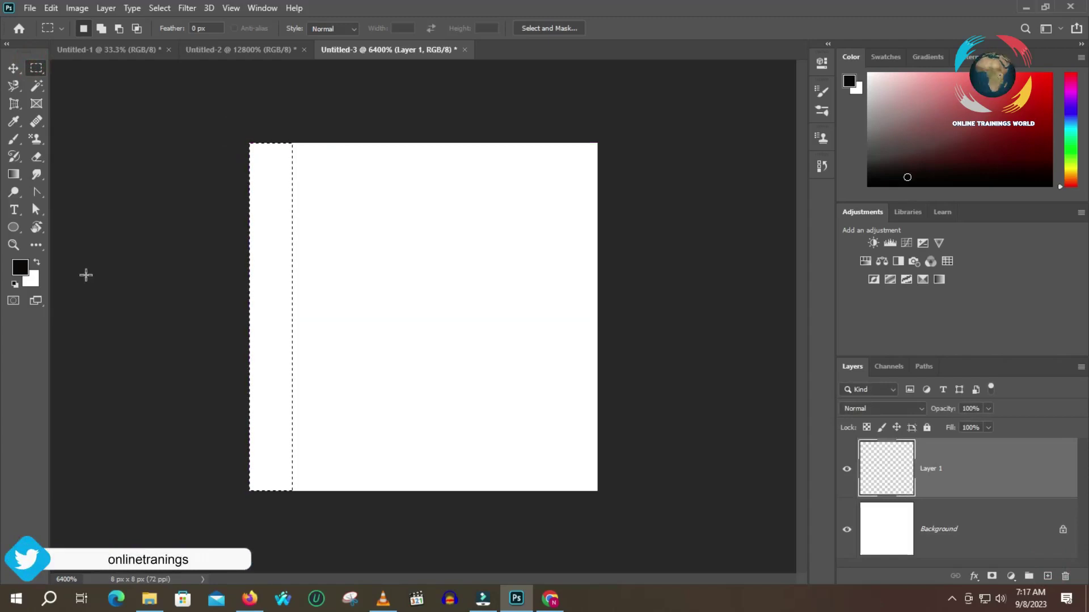
pyautogui.hotkey('alt', 'BackSpace')
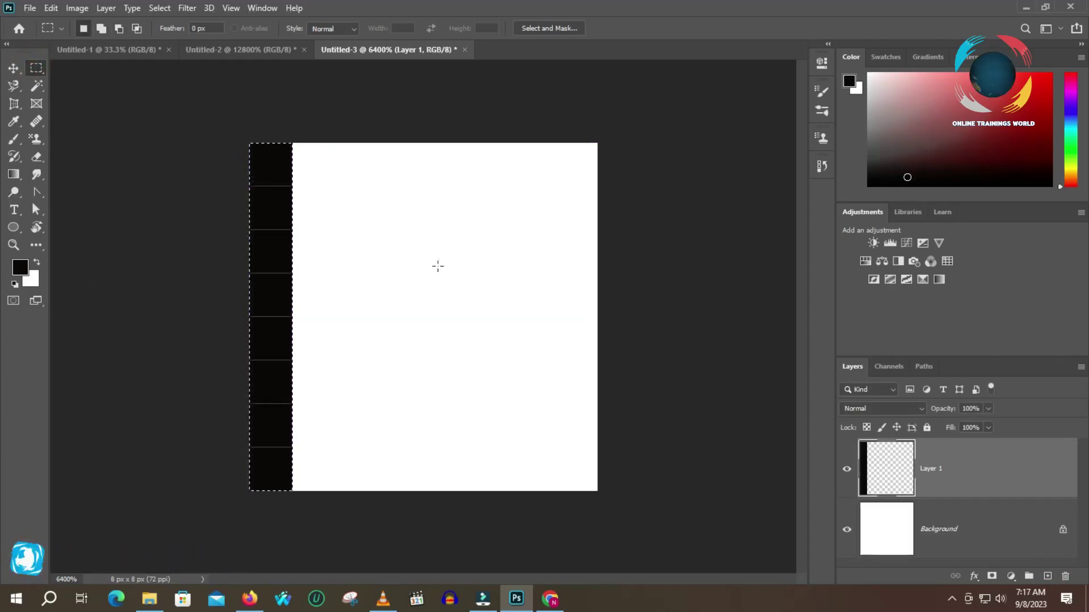
# - Fill a 7 x 1 px row third from the bottom and a 1 x 7 px column sixth from the left with black on Layer 1
pyautogui.moveTo(600, 365); pyautogui.dragTo(301, 391)
pyautogui.hotkey('alt', 'BackSpace')
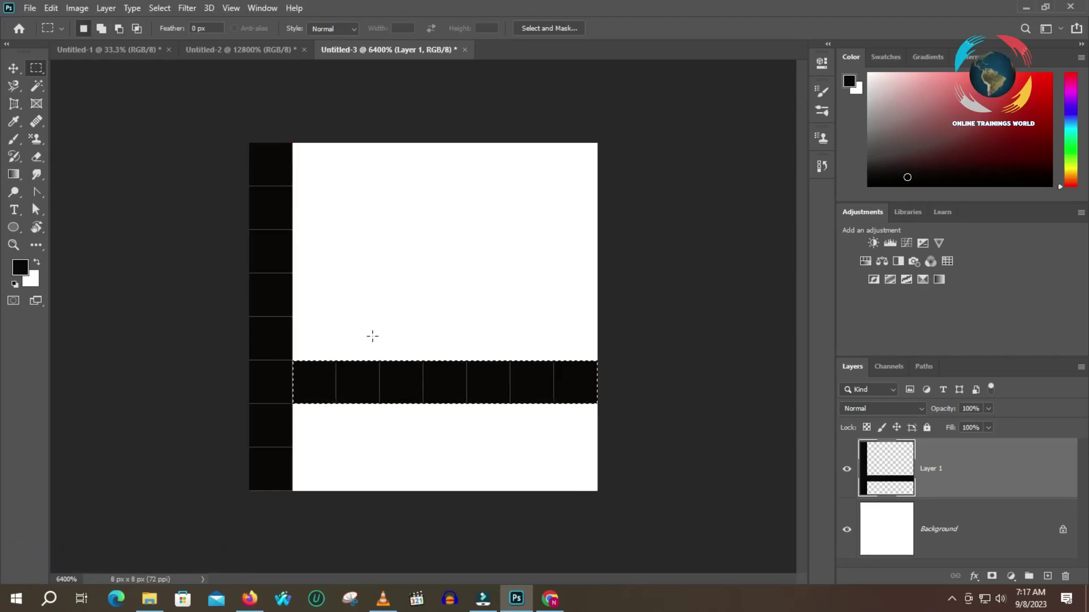
pyautogui.moveTo(468, 188); pyautogui.dragTo(502, 478)
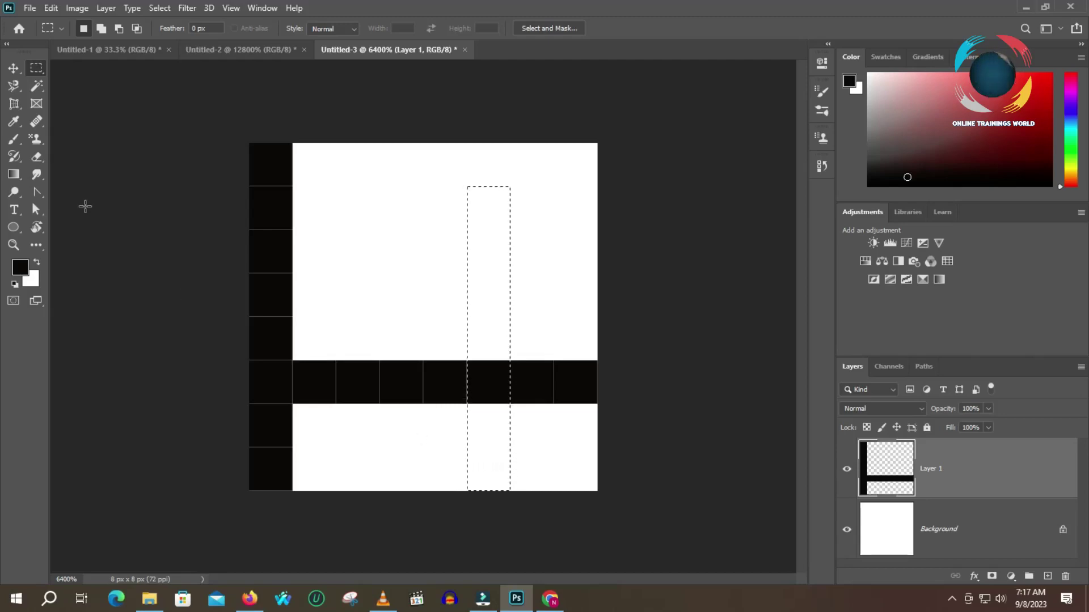
pyautogui.hotkey('alt', 'BackSpace')
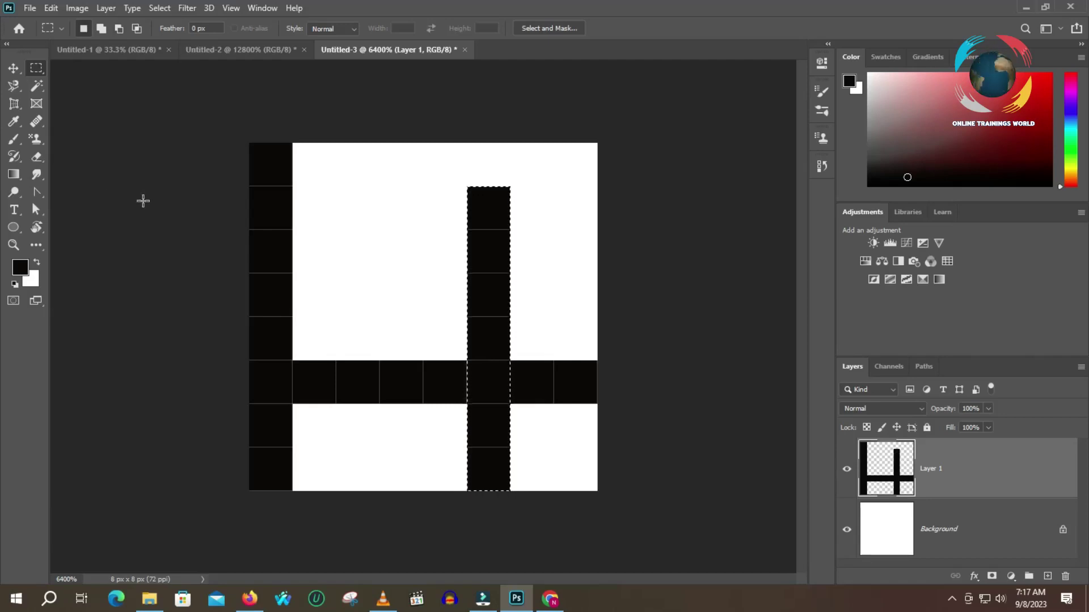
# - Select the whole canvas, hide the Background layer, and define the line artwork as a new pattern with the suggested name
pyautogui.hotkey('ctrl', 'a')
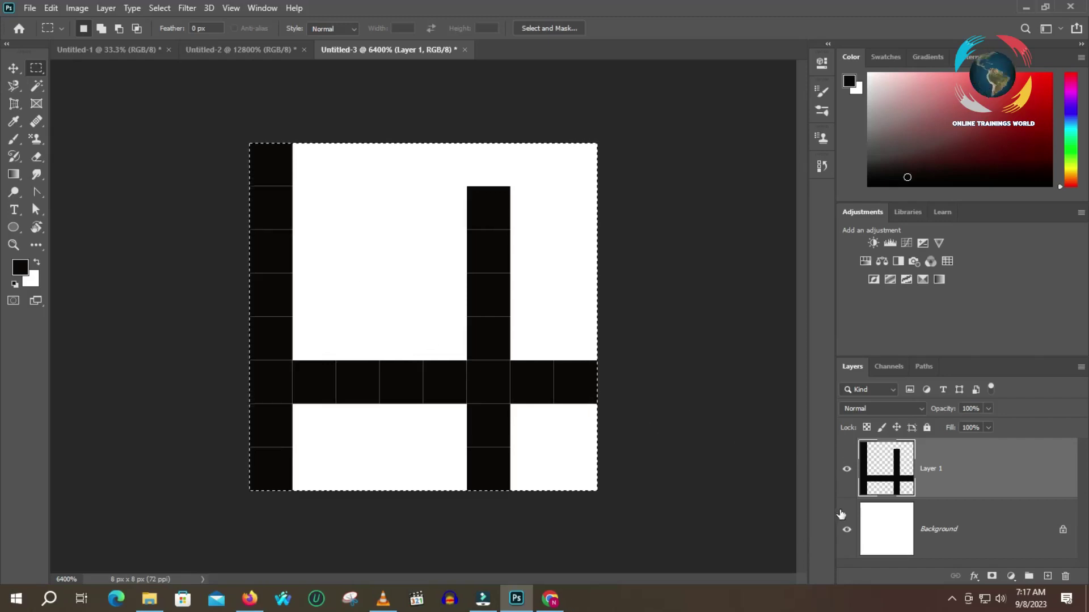
pyautogui.click(848, 531)
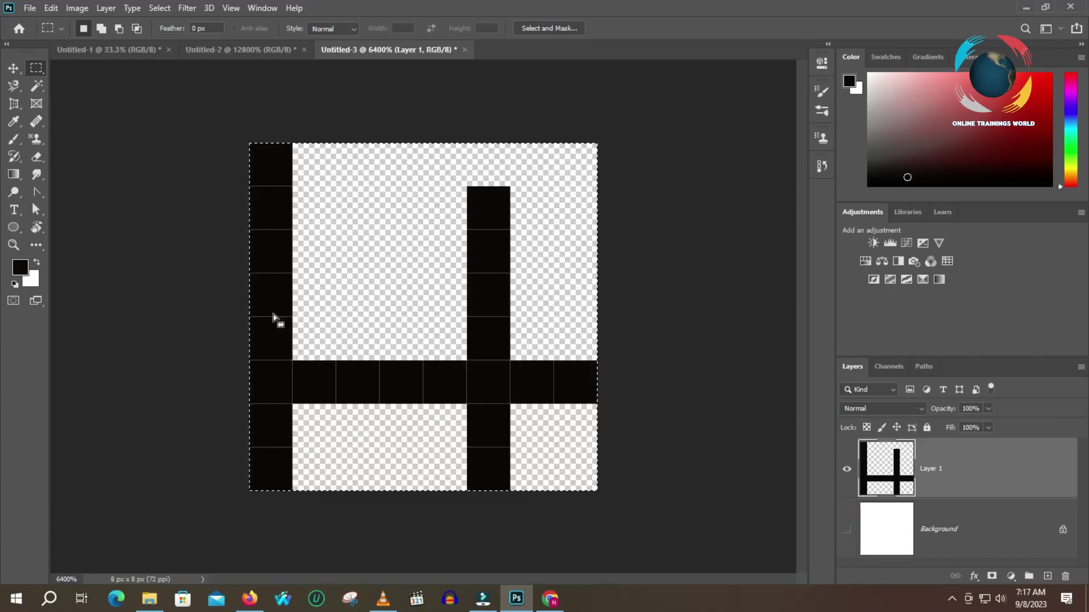
pyautogui.click(51, 8)
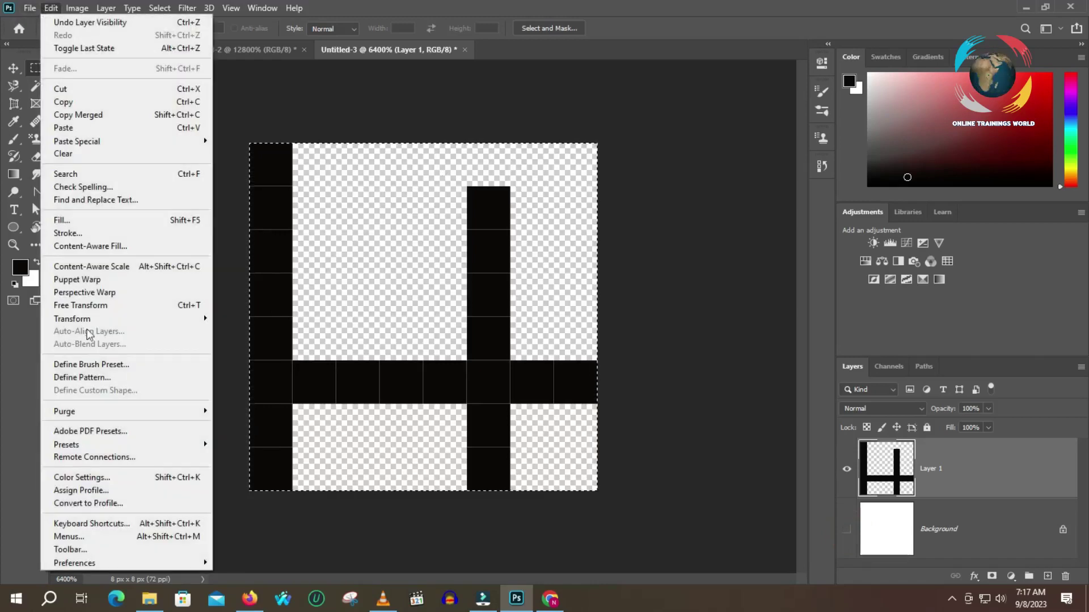
pyautogui.click(89, 378)
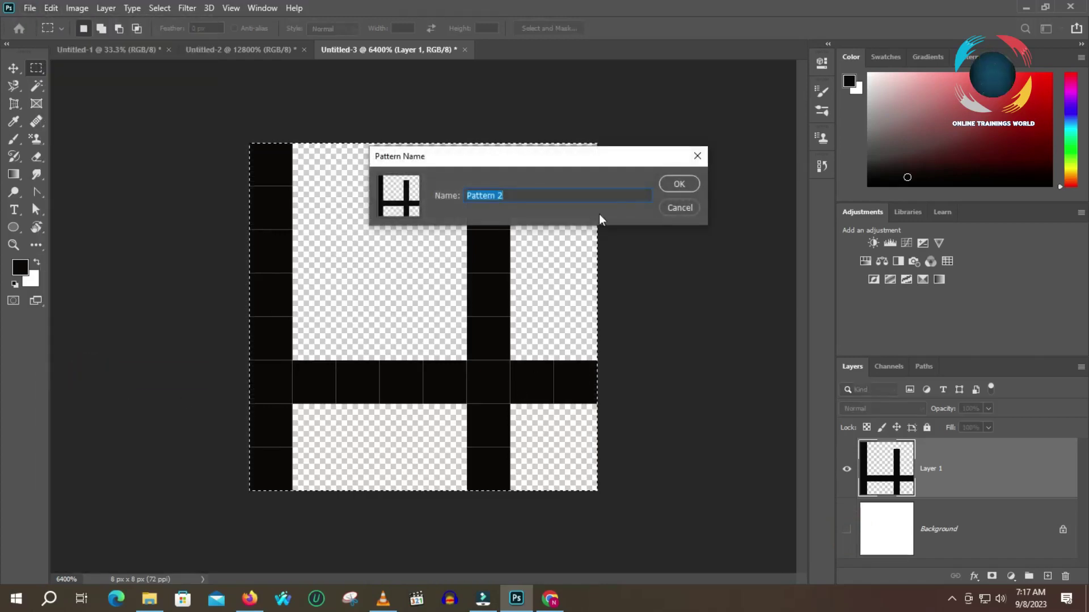
pyautogui.click(679, 183)
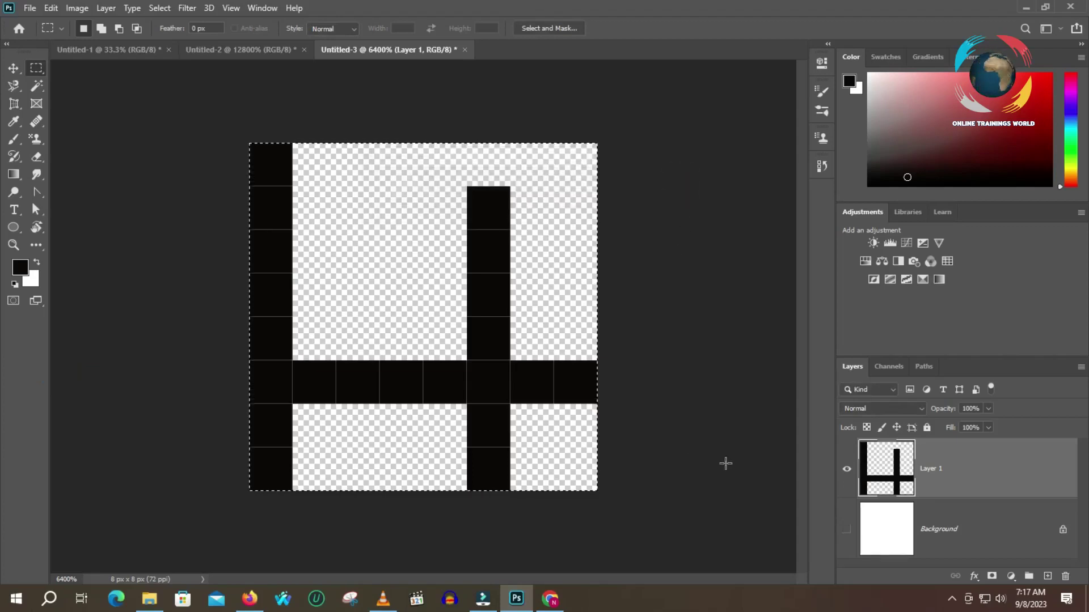
# - Fill the Background of the Untitled-1 document with the newly defined line pattern in Normal mode at 100% opacity
pyautogui.click(121, 51)
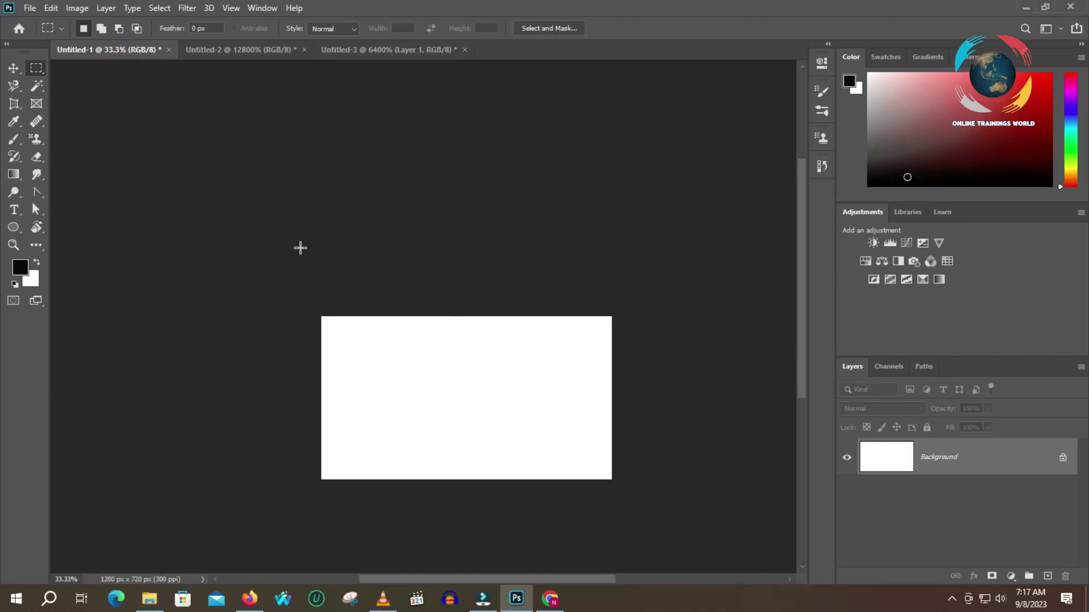
pyautogui.hotkey('shift', 'F5')
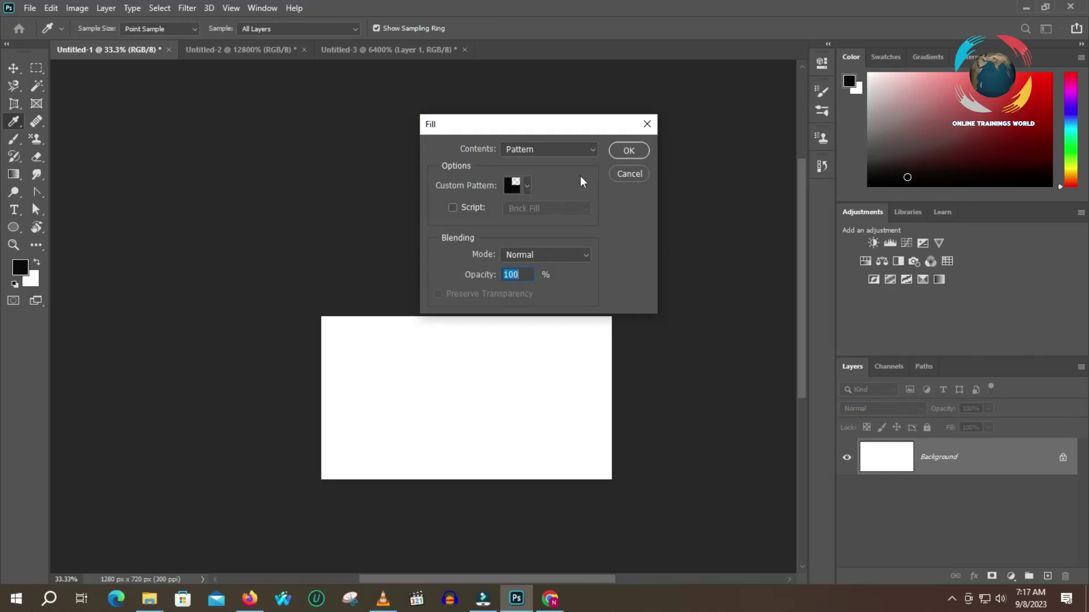
pyautogui.click(586, 150)
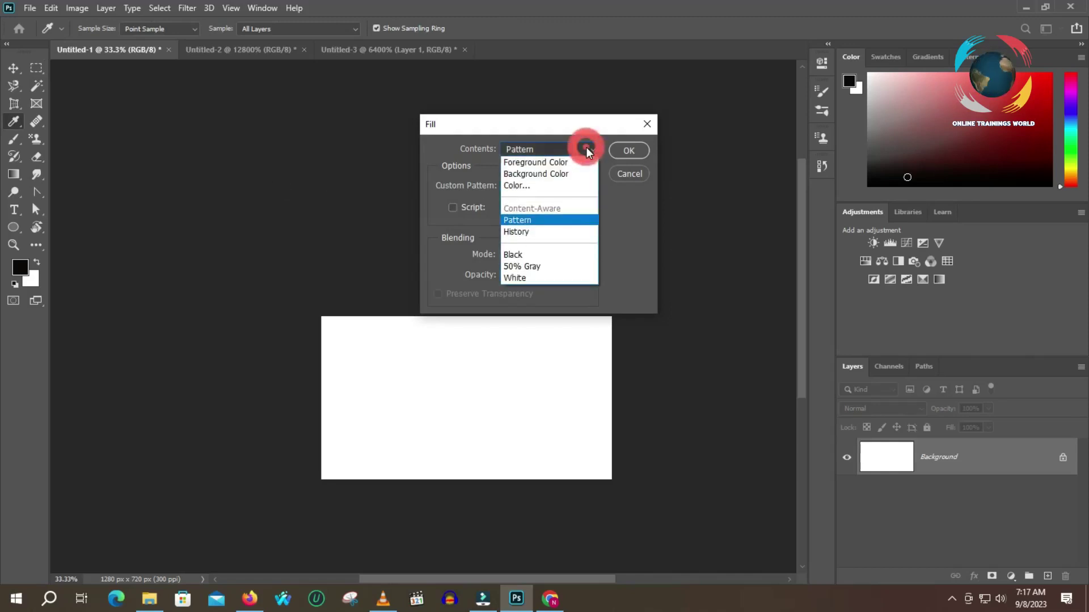
pyautogui.click(519, 225)
pyautogui.click(516, 185)
pyautogui.click(630, 153)
pyautogui.click(629, 152)
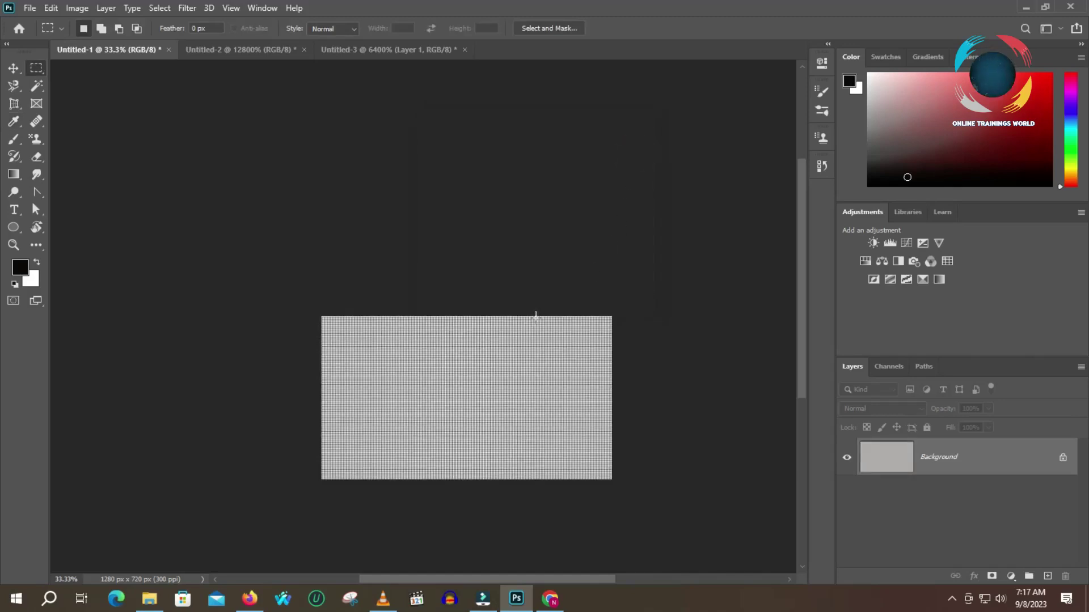
pyautogui.press('z')
pyautogui.moveTo(399, 406); pyautogui.dragTo(352, 377)
pyautogui.scroll(-3, 391, 311)
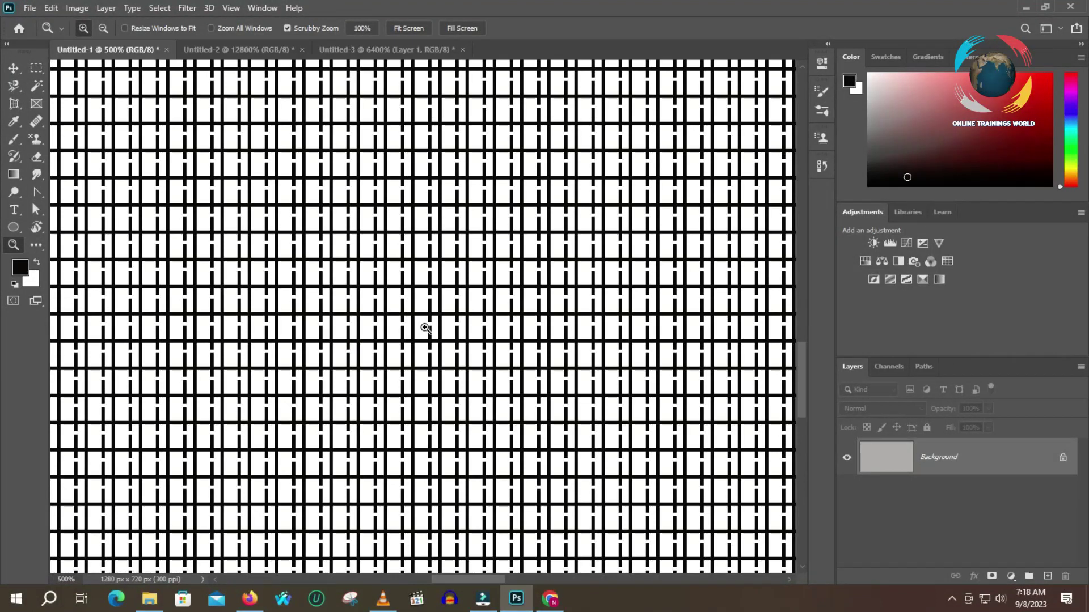
pyautogui.moveTo(351, 282); pyautogui.dragTo(308, 206)
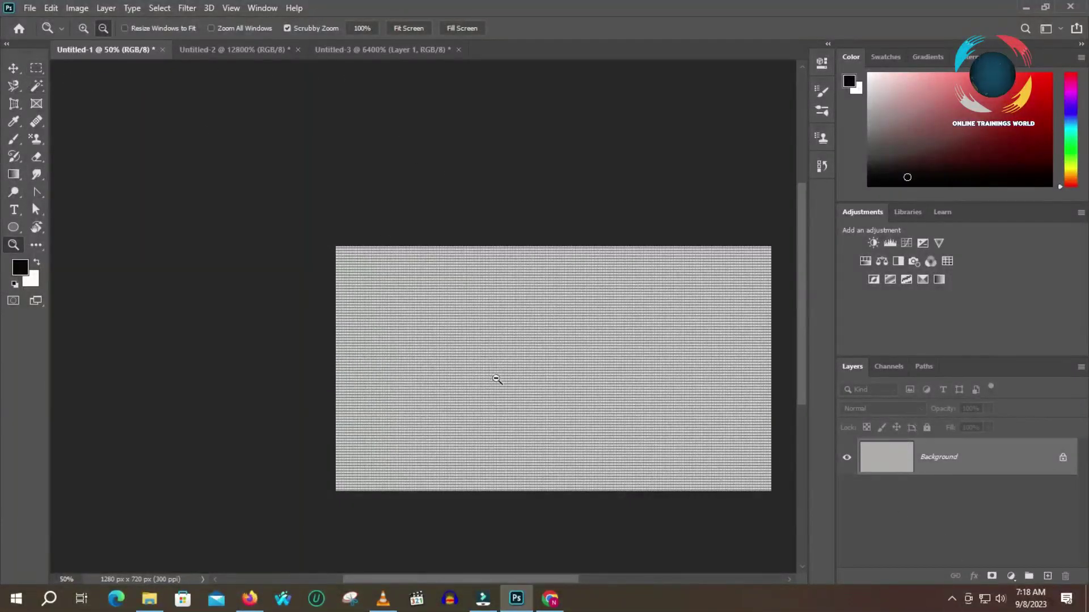
pyautogui.moveTo(503, 381); pyautogui.dragTo(504, 381)
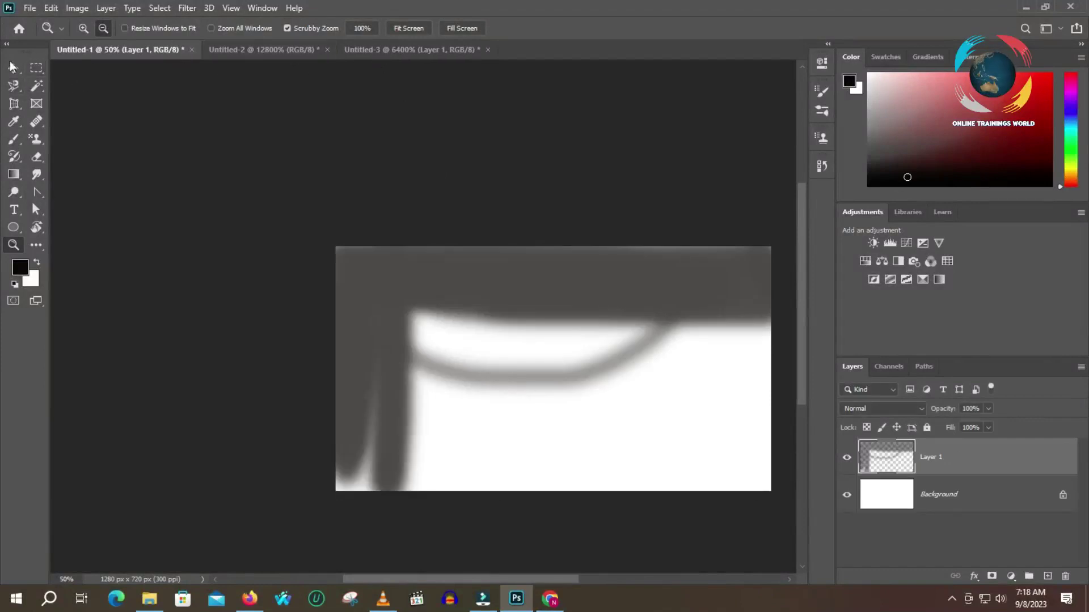
# - Activate the Pattern Stamp Tool, and in Firefox open the All-free-download Photoshop patterns search result in a new tab
pyautogui.click(36, 139)
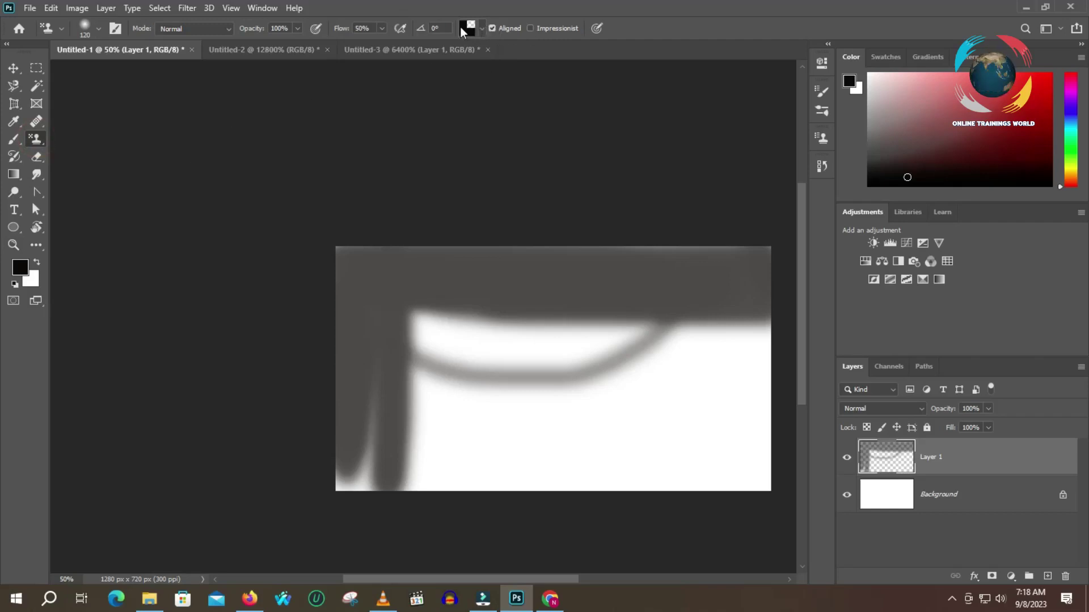
pyautogui.click(463, 29)
pyautogui.click(249, 598)
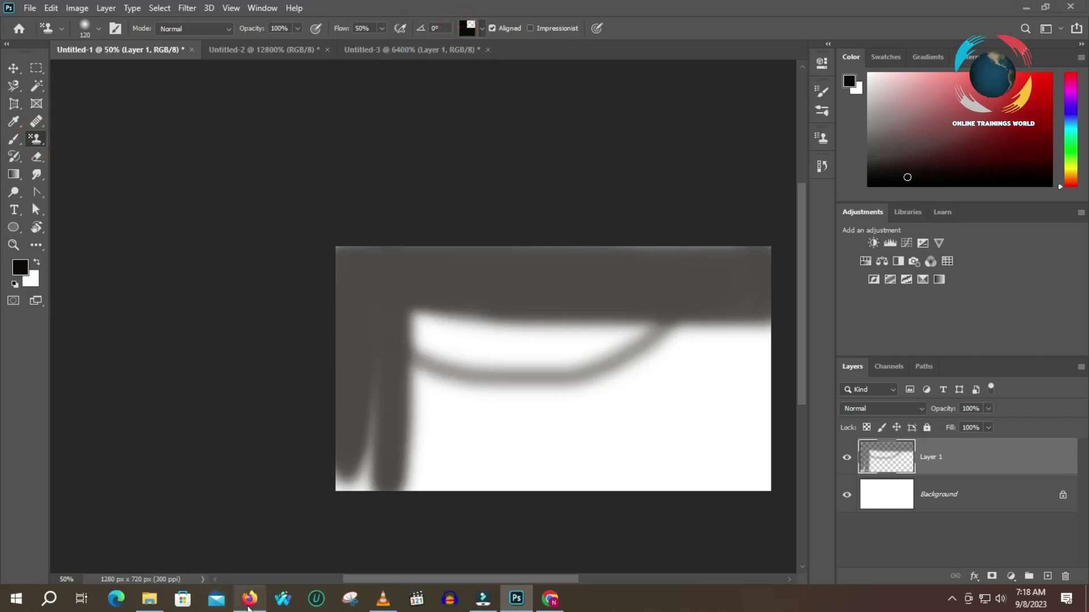
pyautogui.click(718, 37)
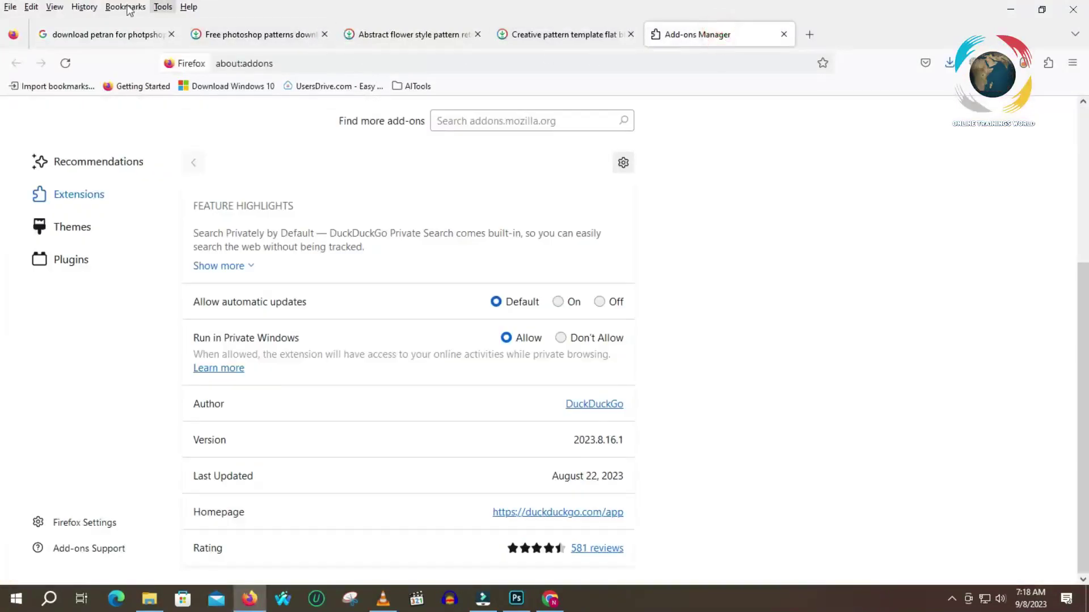
pyautogui.click(88, 34)
pyautogui.click(309, 138)
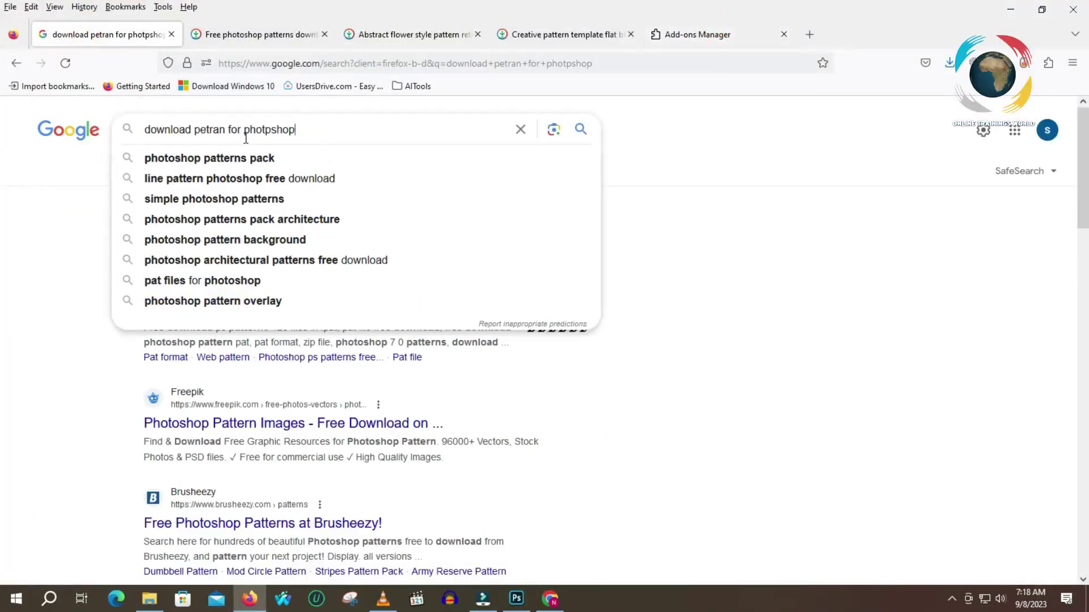
pyautogui.click(107, 366)
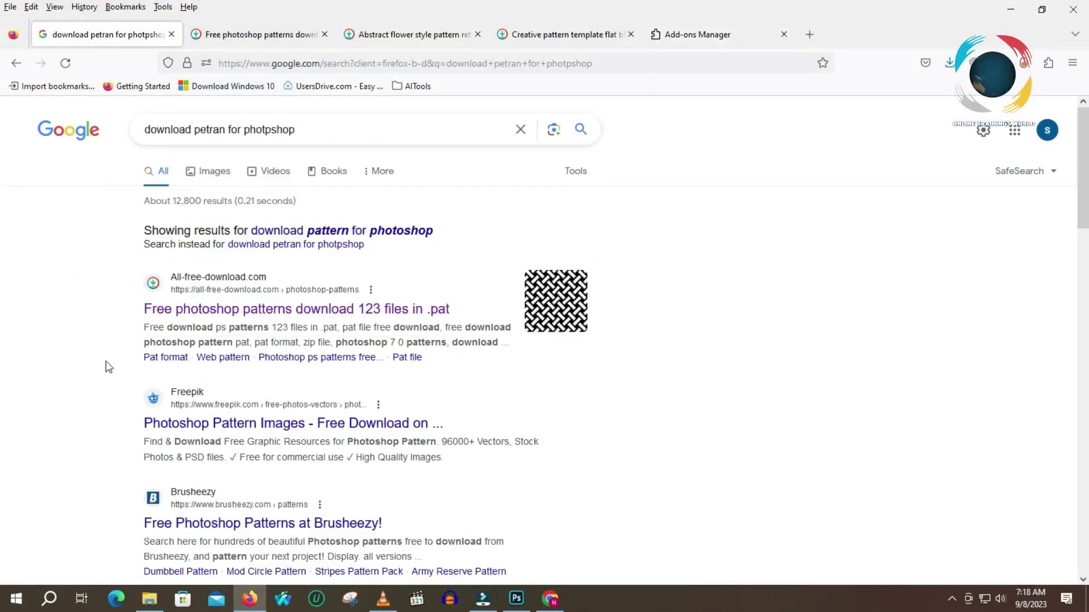
pyautogui.rightClick(192, 314)
pyautogui.click(250, 320)
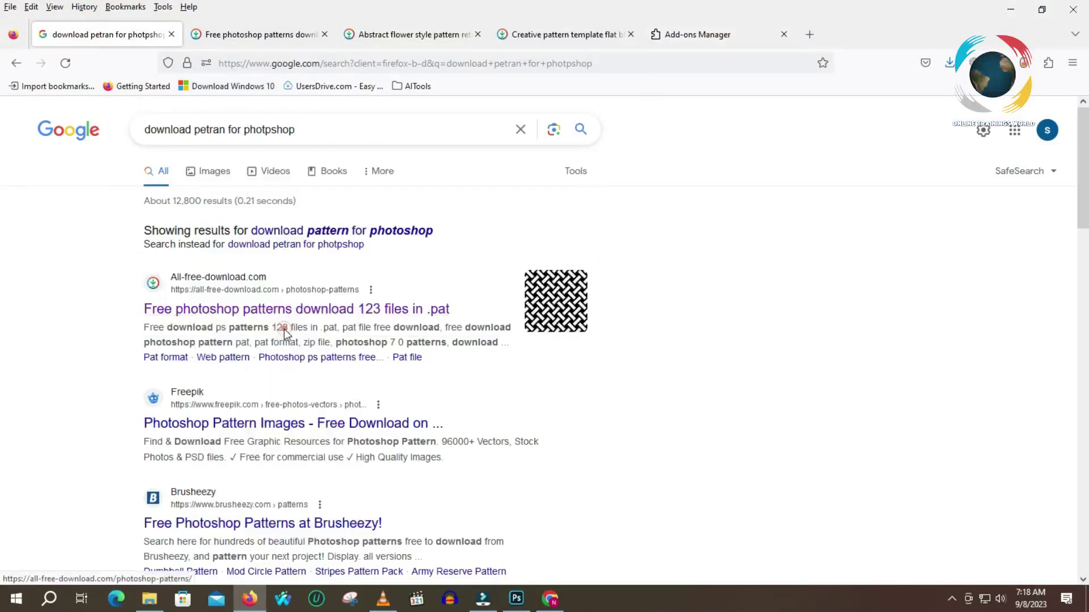
# - Look through the free .pat pattern gallery and the abstract flower pattern page, and return to Photoshop
pyautogui.click(287, 38)
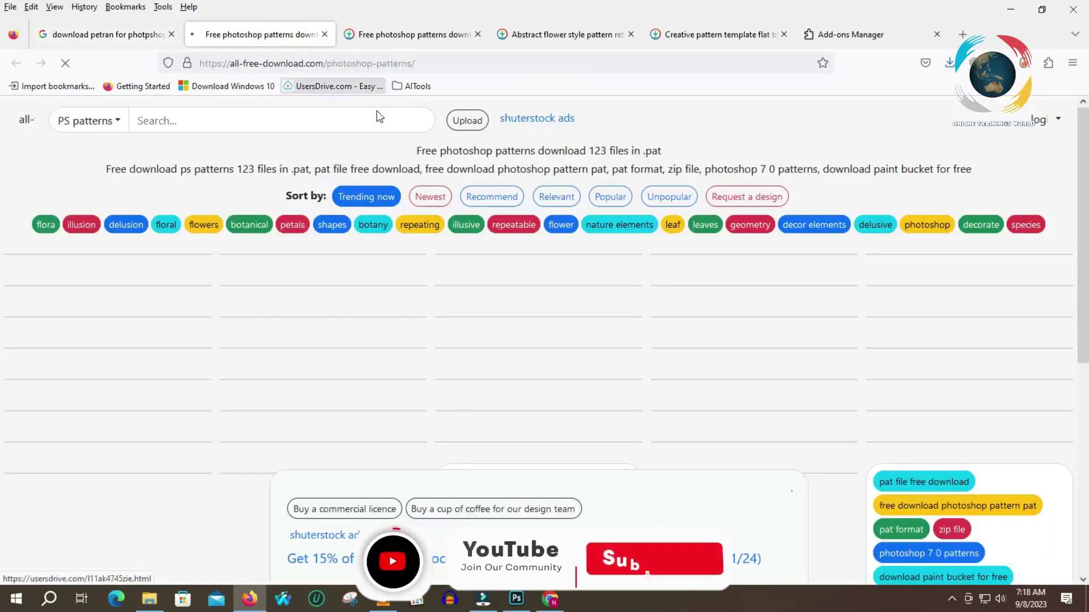
pyautogui.scroll(-2, 341, 369)
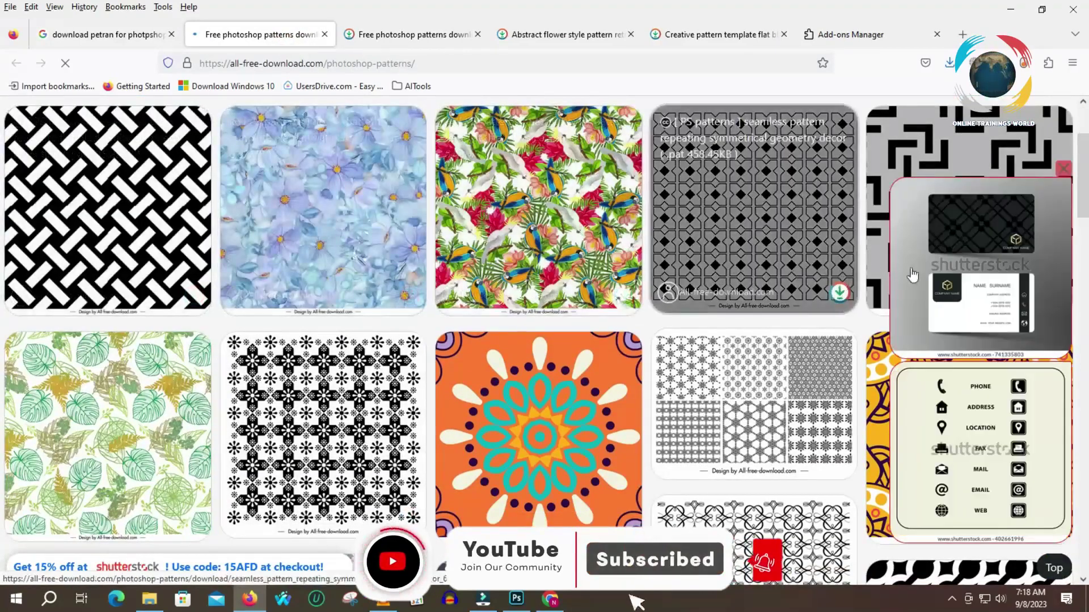
pyautogui.click(562, 33)
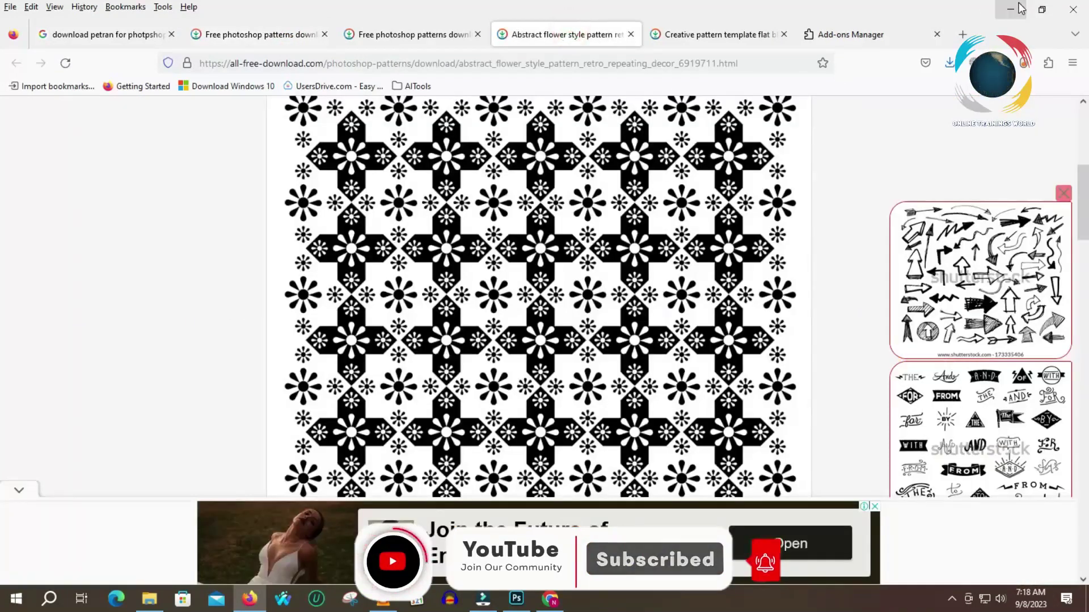
pyautogui.scroll(-1, 668, 254)
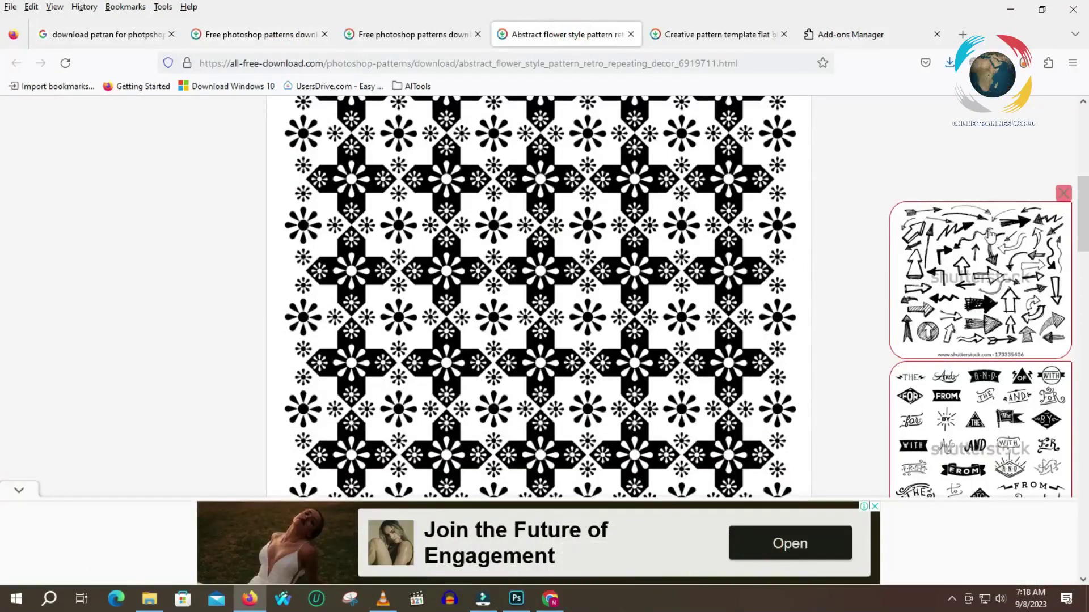
pyautogui.click(1012, 12)
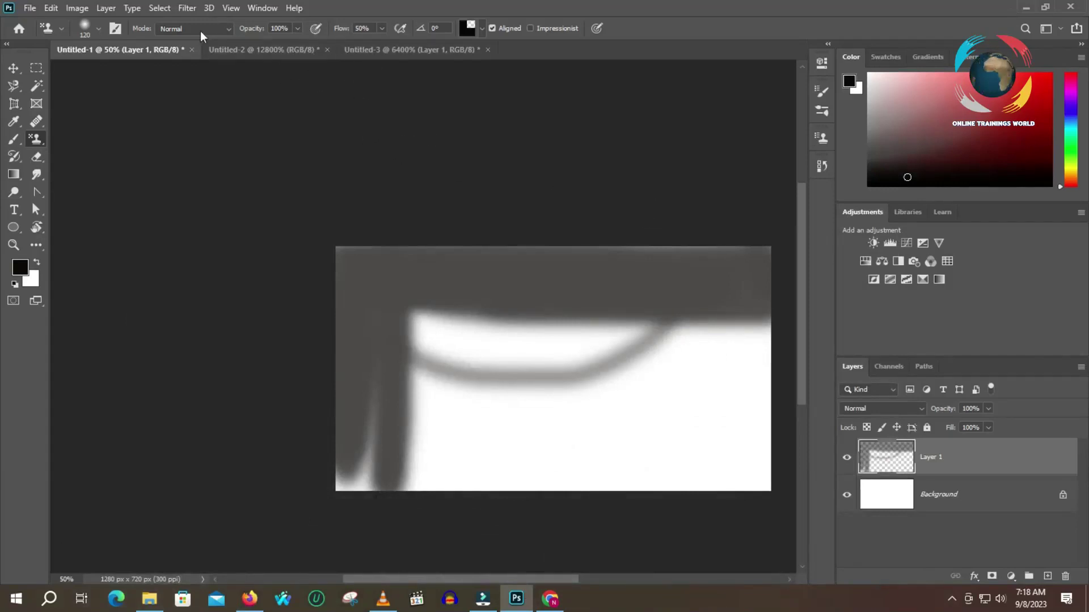
# - Start importing patterns for the Pattern Stamp Tool and browse to the petran folder on the Desktop for .PAT files
pyautogui.click(481, 30)
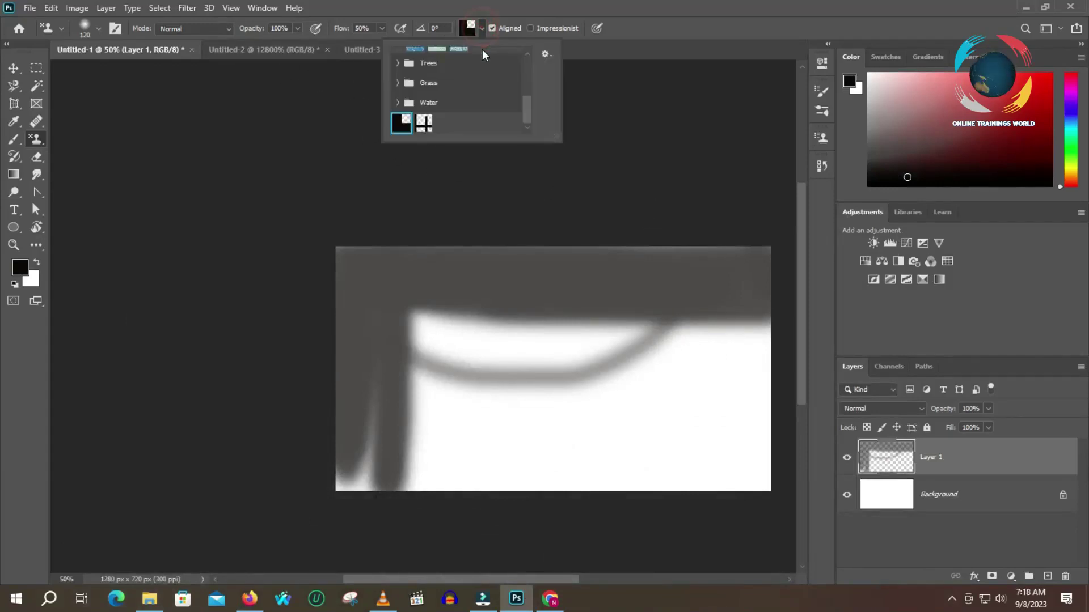
pyautogui.click(544, 54)
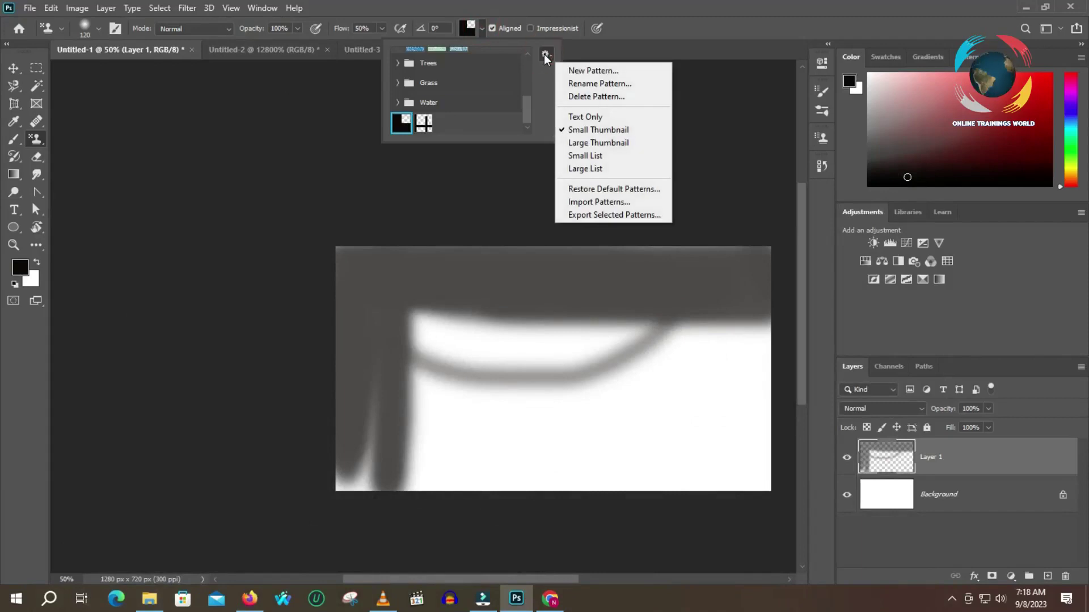
pyautogui.click(608, 202)
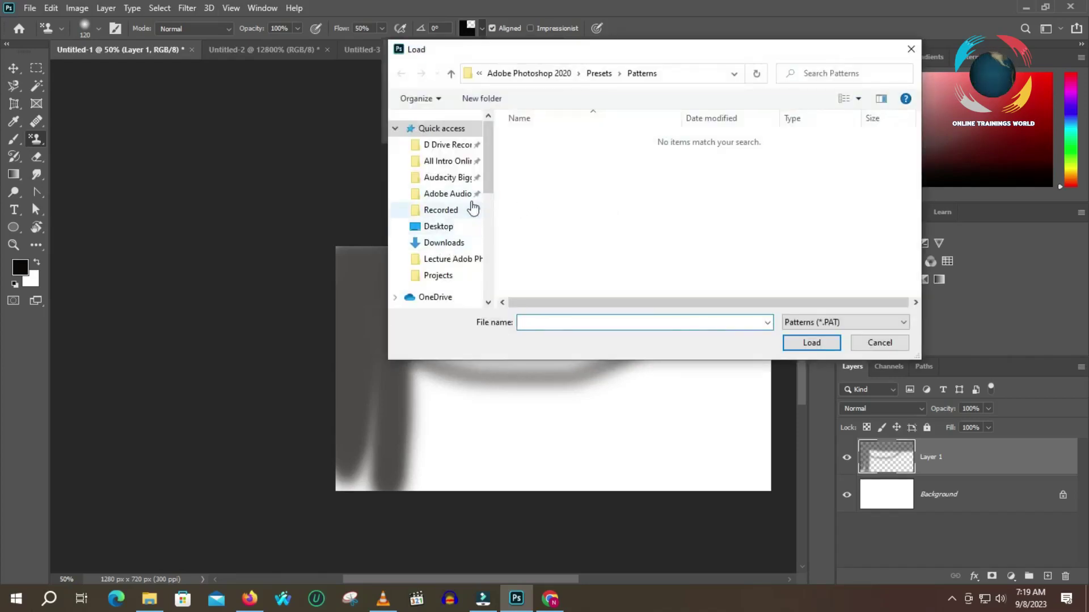
pyautogui.scroll(-2, 465, 273)
pyautogui.scroll(-2, 465, 279)
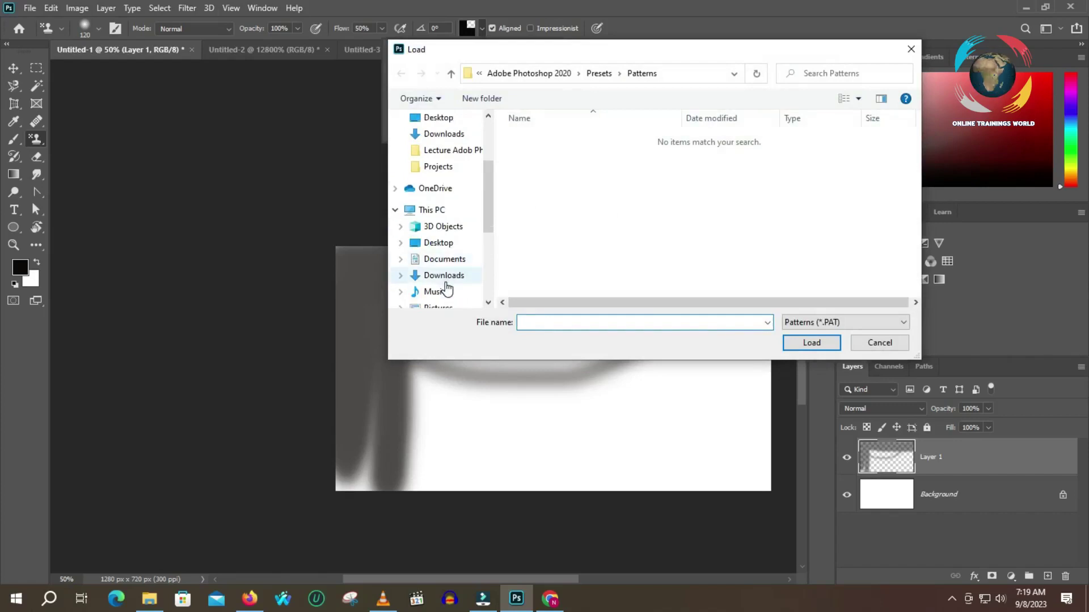
pyautogui.scroll(-2, 456, 255)
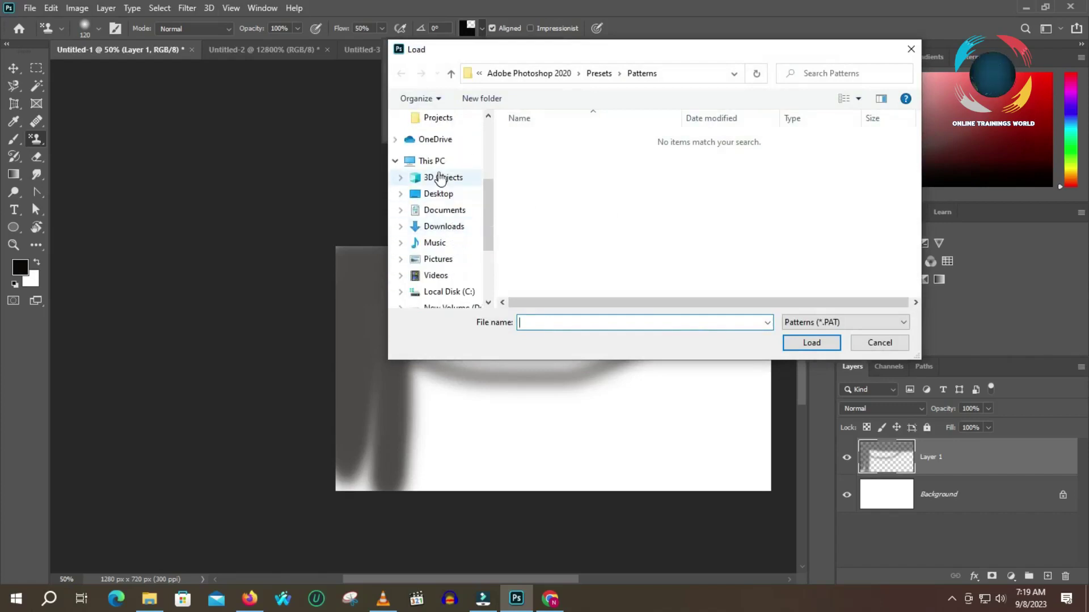
pyautogui.click(439, 193)
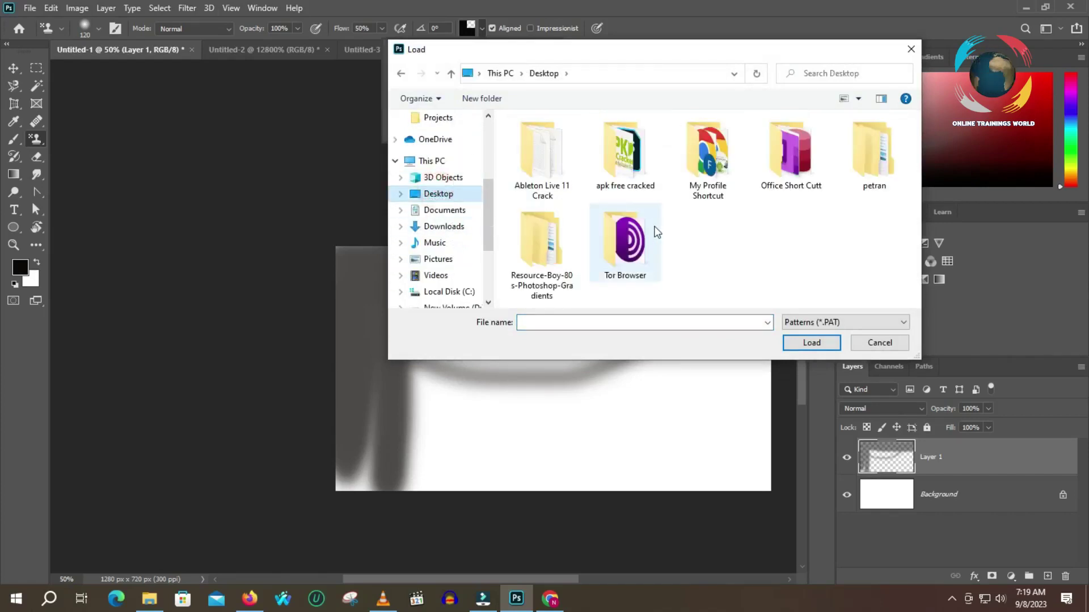
pyautogui.doubleClick(872, 148)
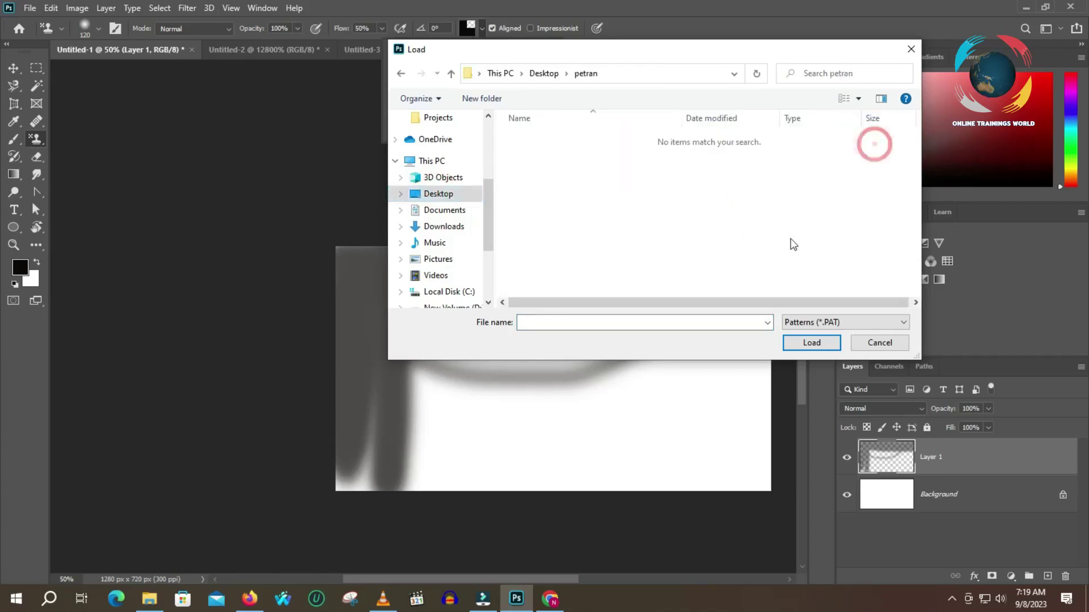
pyautogui.click(850, 323)
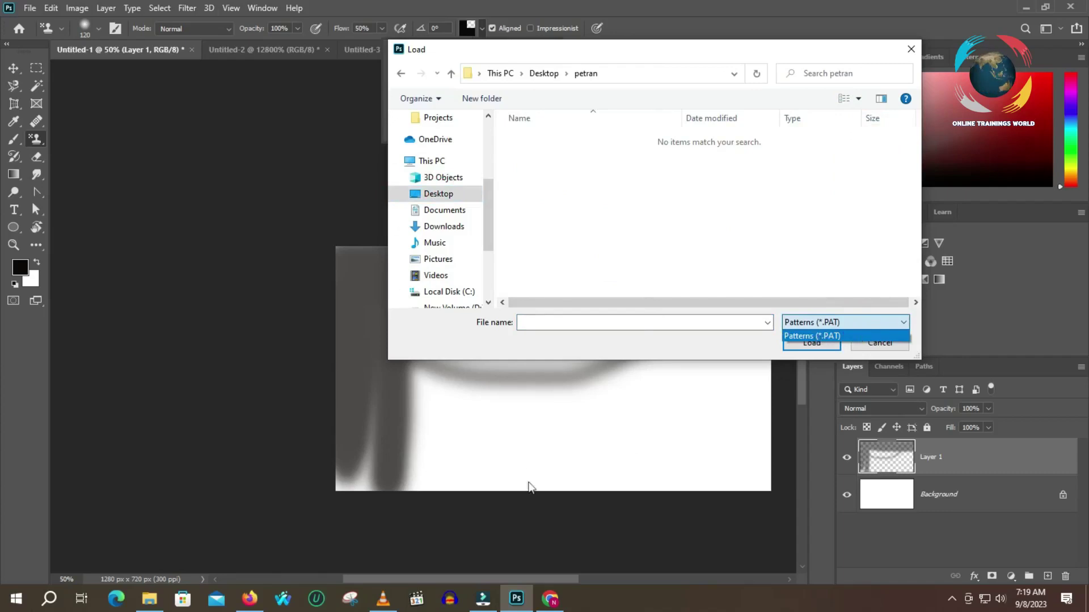
# - Switch to the desktop's petran folder in File Explorer and extract all four pattern ZIP archives, each to a separate folder
pyautogui.hotkey('alt', 'Tab')
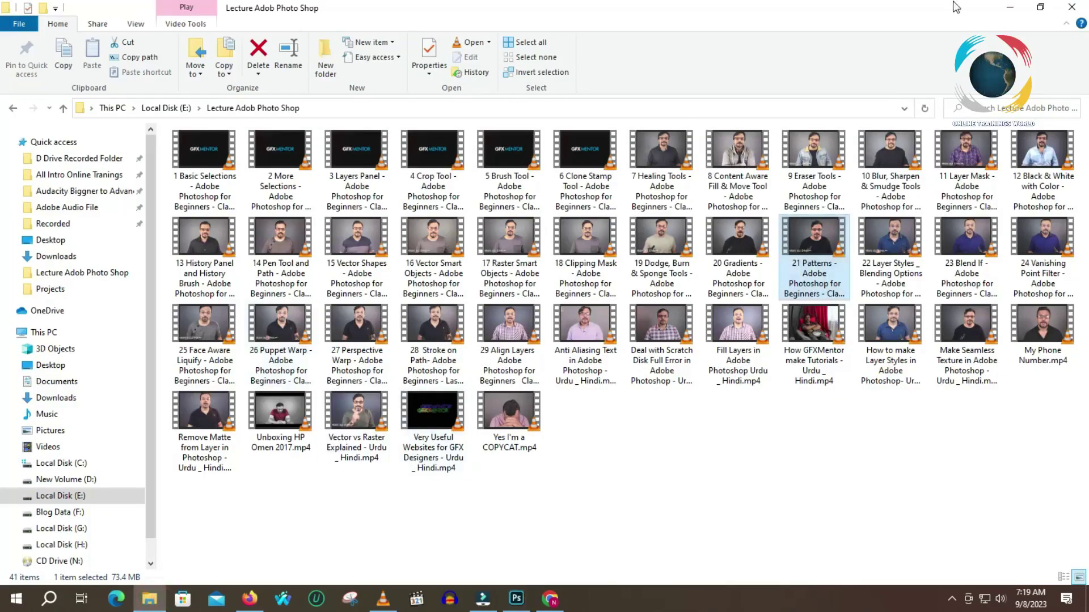
pyautogui.hotkey('alt', 'Tab')
pyautogui.click(1015, 5)
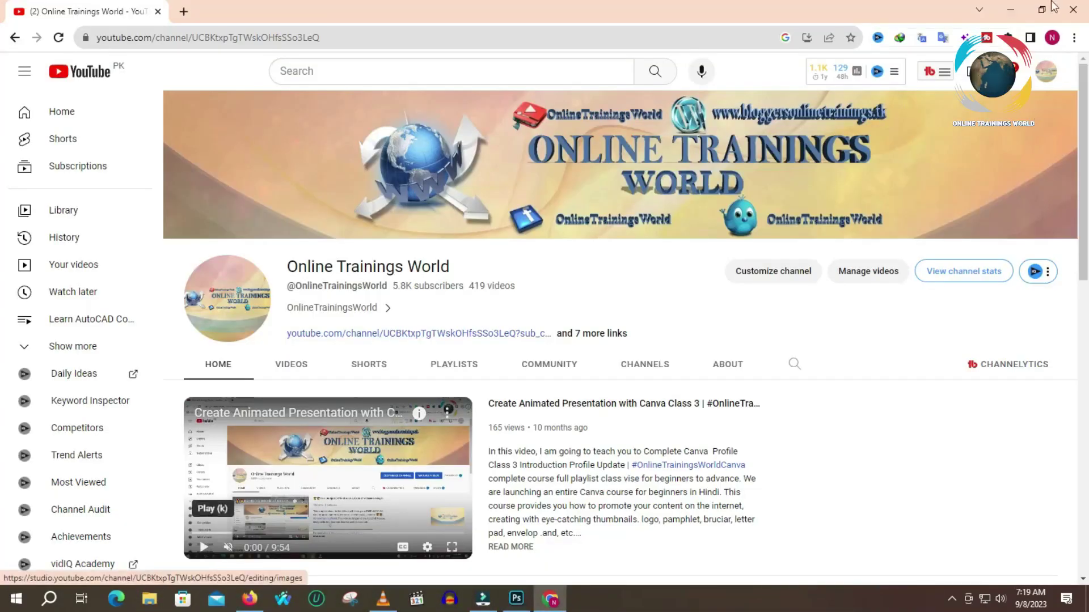
pyautogui.click(1013, 8)
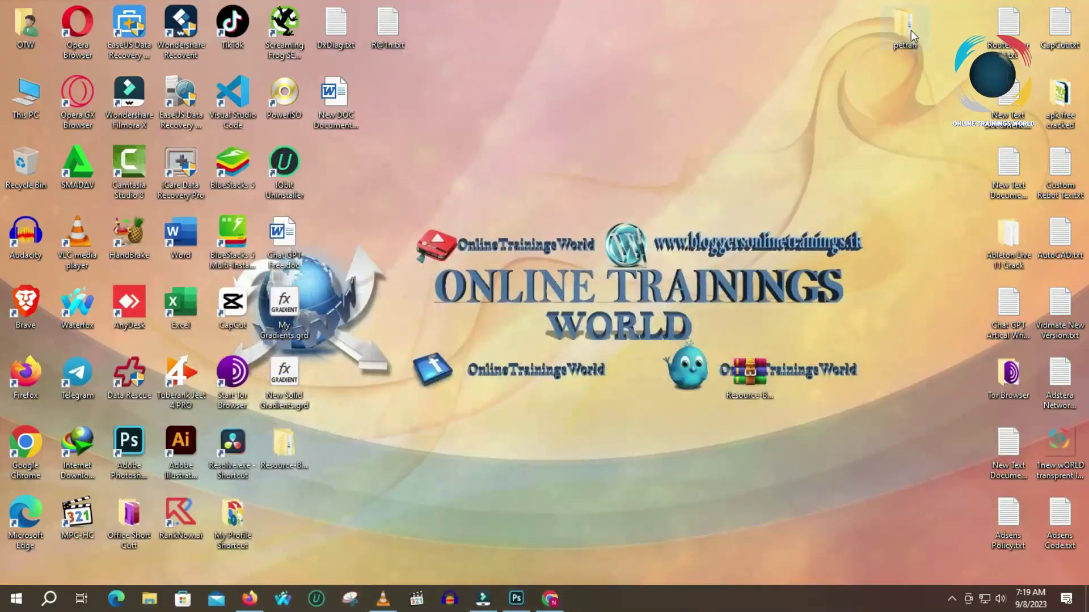
pyautogui.doubleClick(911, 29)
pyautogui.moveTo(394, 258); pyautogui.dragTo(181, 114)
pyautogui.rightClick(280, 169)
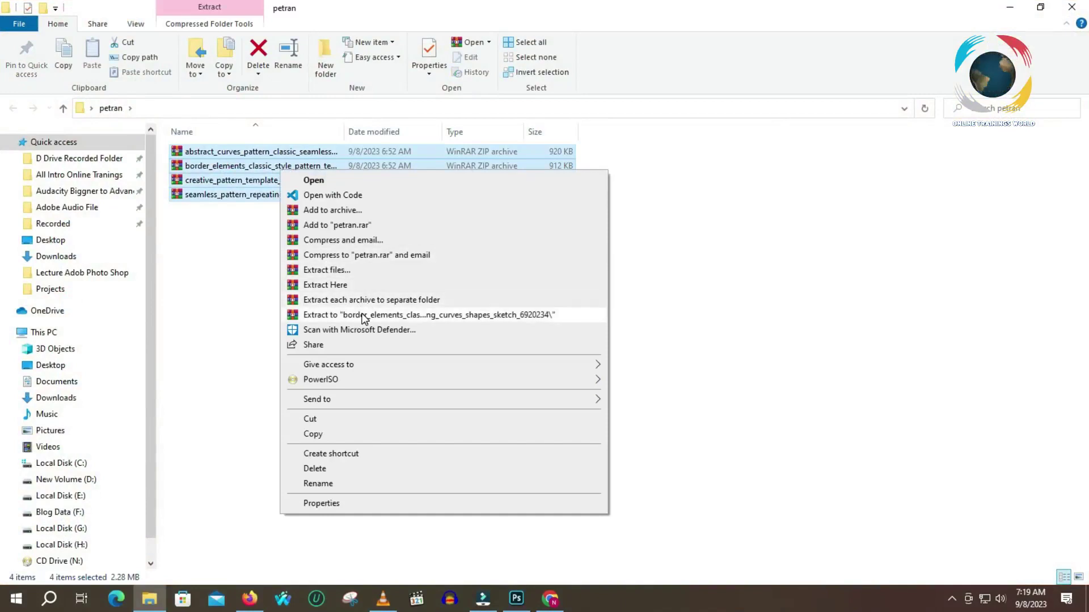
pyautogui.click(392, 300)
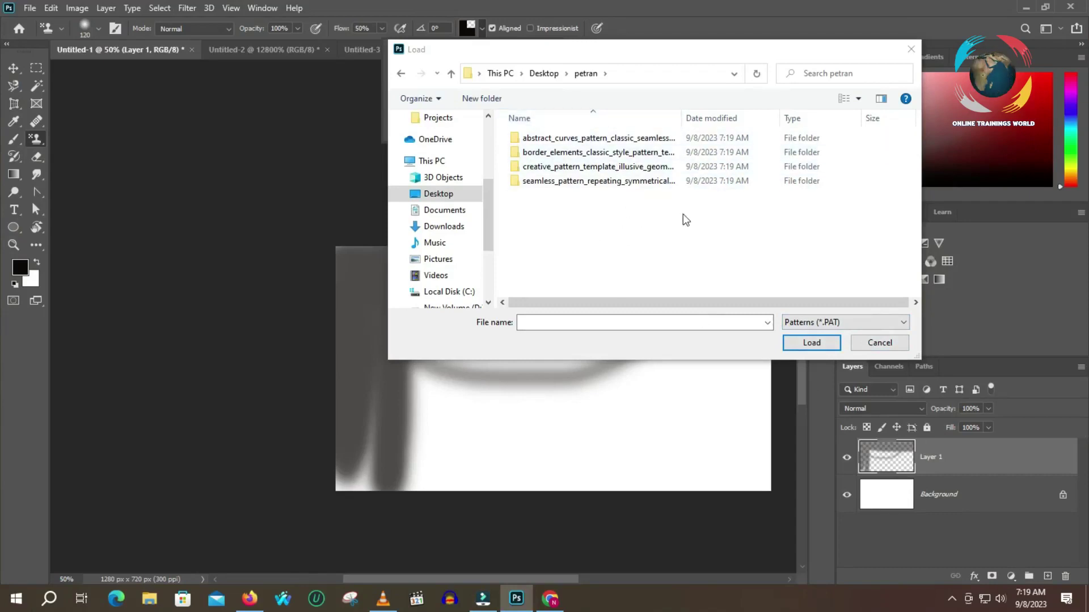
# - Import classic style Patterns 06.pat from the extracted abstract_curves_pattern folder and locate its group among the available patterns
pyautogui.doubleClick(594, 142)
pyautogui.click(578, 141)
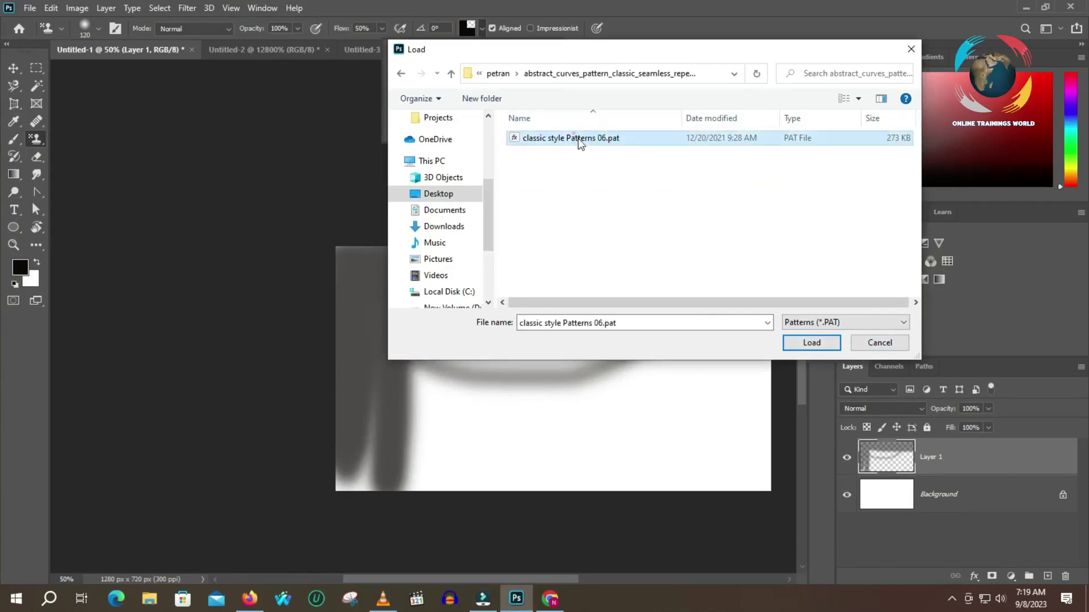
pyautogui.click(811, 343)
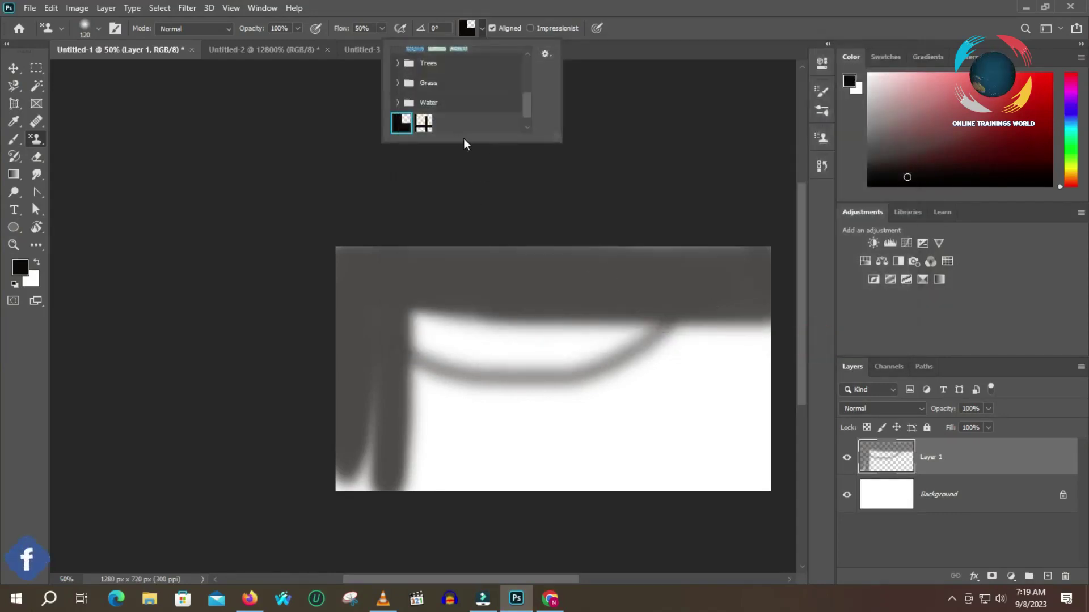
pyautogui.scroll(5, 478, 113)
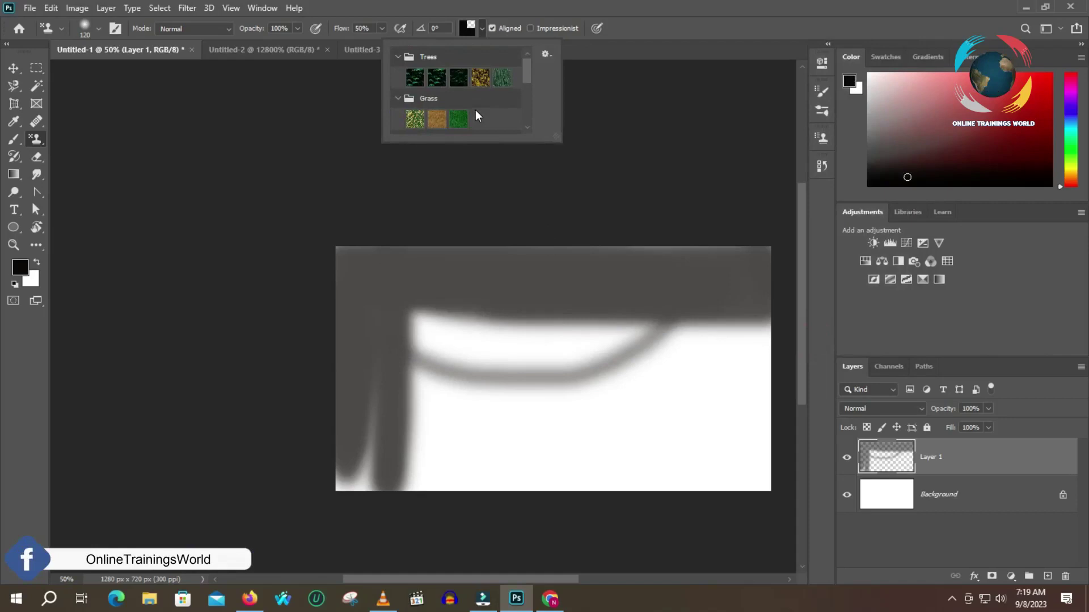
pyautogui.scroll(-5, 475, 110)
pyautogui.scroll(-1, 476, 117)
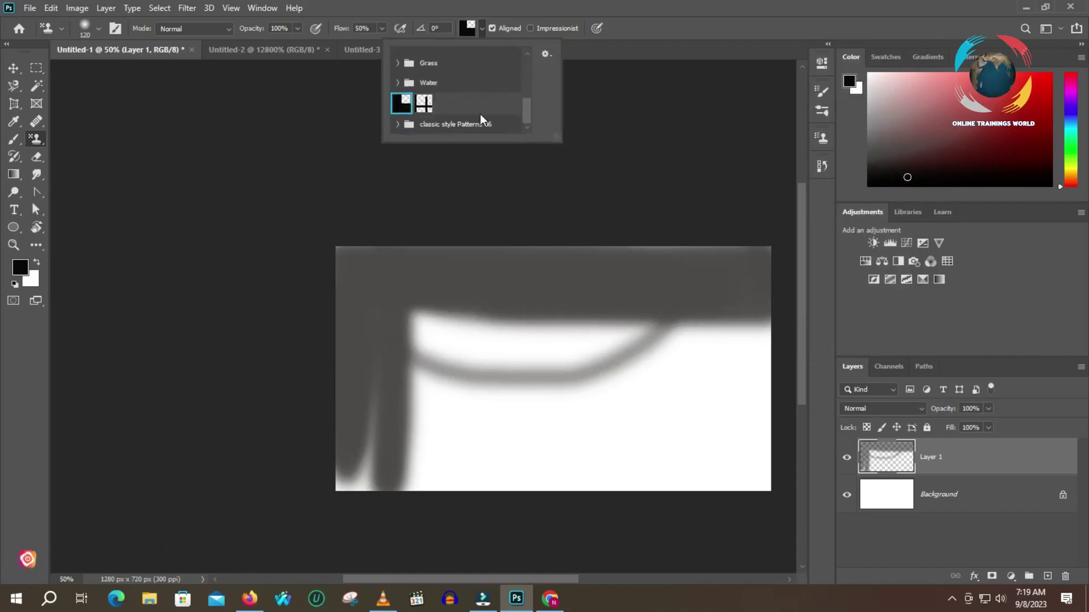
# - Choose the pattern in the classic style Patterns 06 group and stamp a diagonal stroke of it across the canvas on Layer 1
pyautogui.click(451, 128)
pyautogui.click(398, 124)
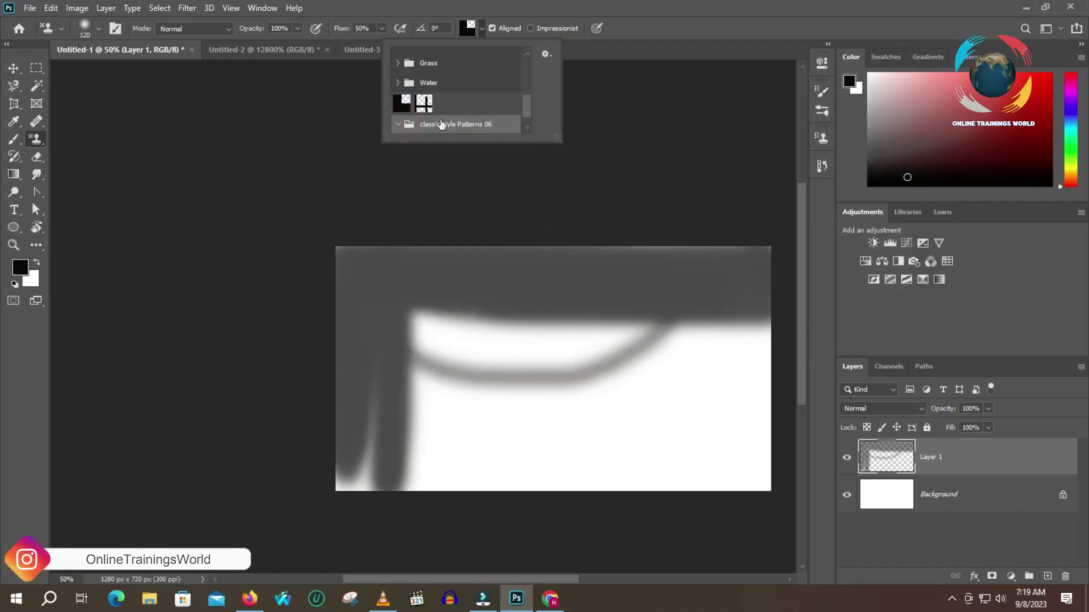
pyautogui.click(415, 124)
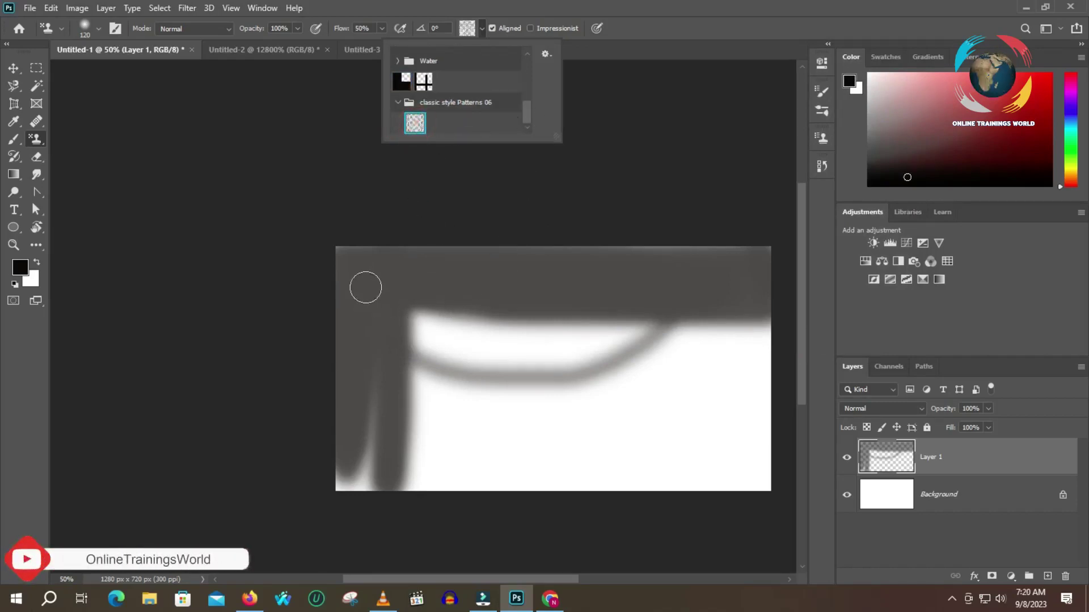
pyautogui.moveTo(365, 283)
pyautogui.mouseDown()
pyautogui.moveTo(562, 391)
pyautogui.moveTo(656, 417)
pyautogui.mouseUp()
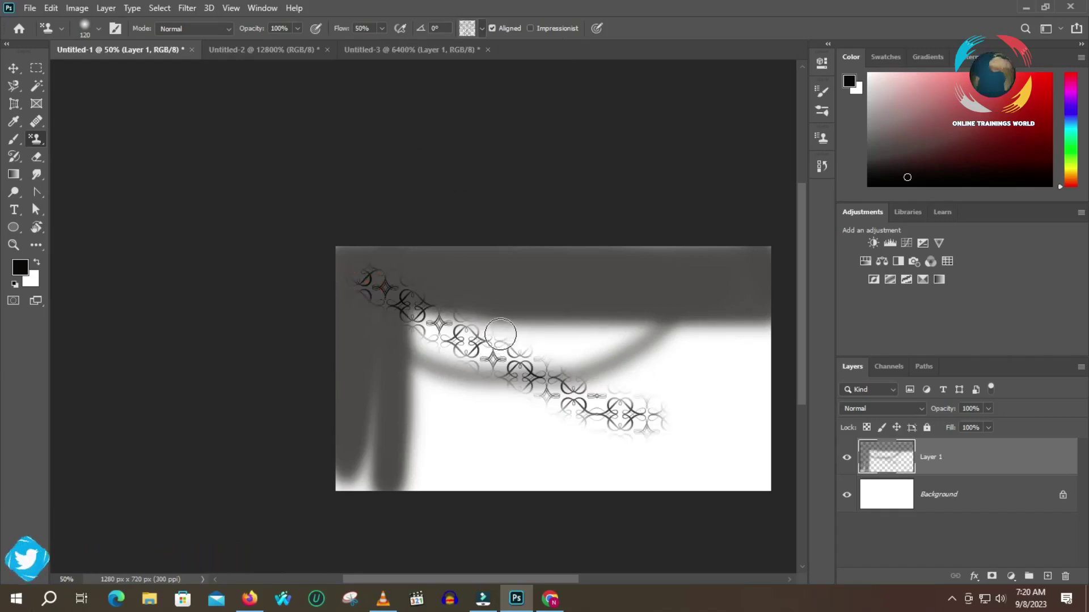
# - Fill Layer 1 with the custom pattern from the classic style Patterns 06 group and examine the filled pattern's detail up close
pyautogui.hotkey('shift', 'F5')
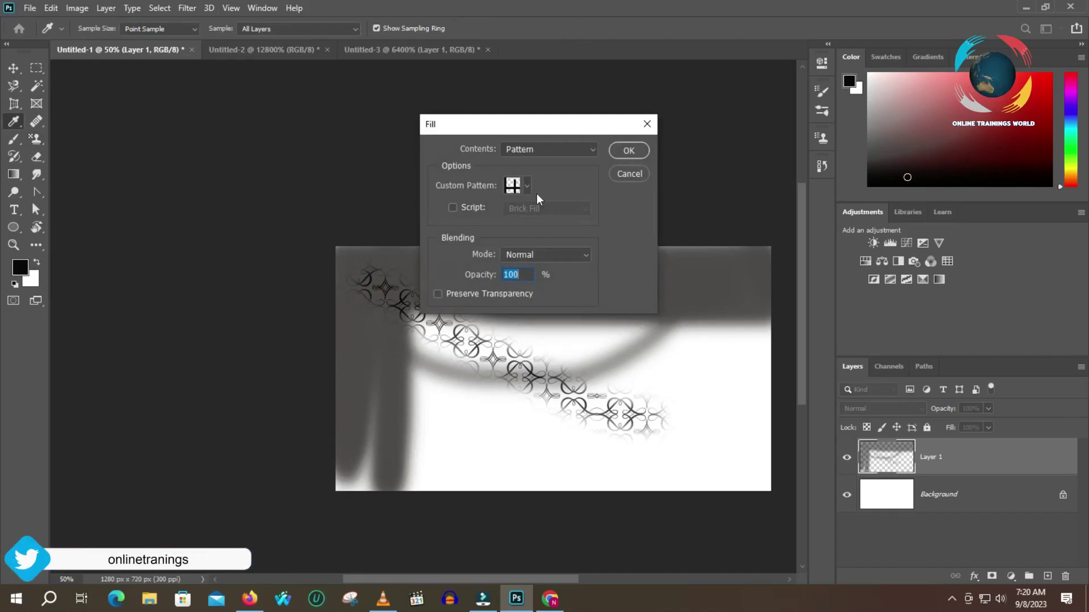
pyautogui.click(522, 185)
pyautogui.click(460, 280)
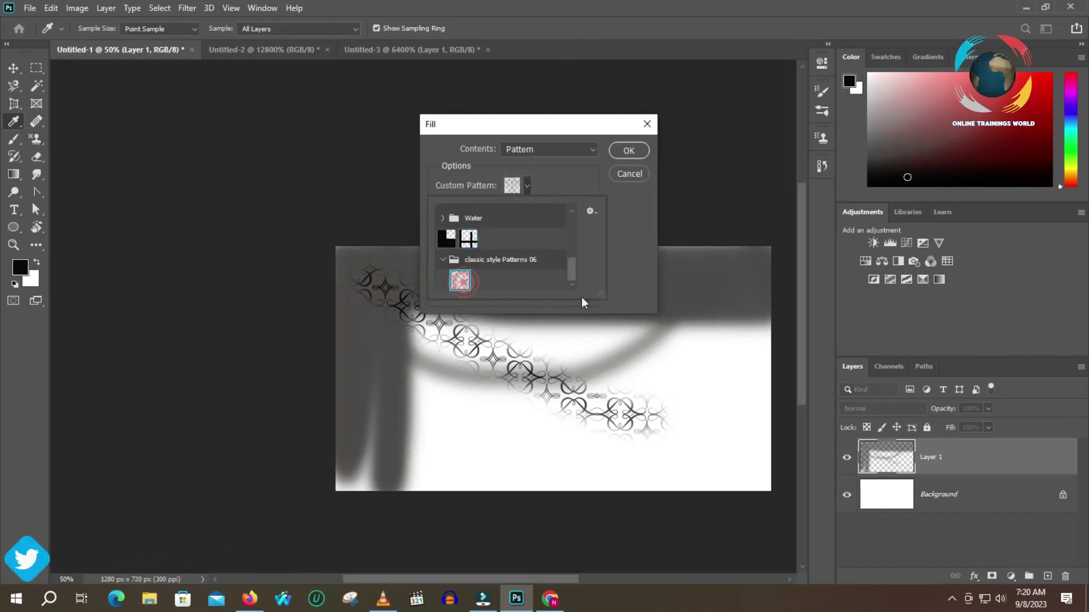
pyautogui.click(628, 151)
pyautogui.press('z')
pyautogui.click(583, 321)
pyautogui.click(546, 340)
pyautogui.click(547, 345)
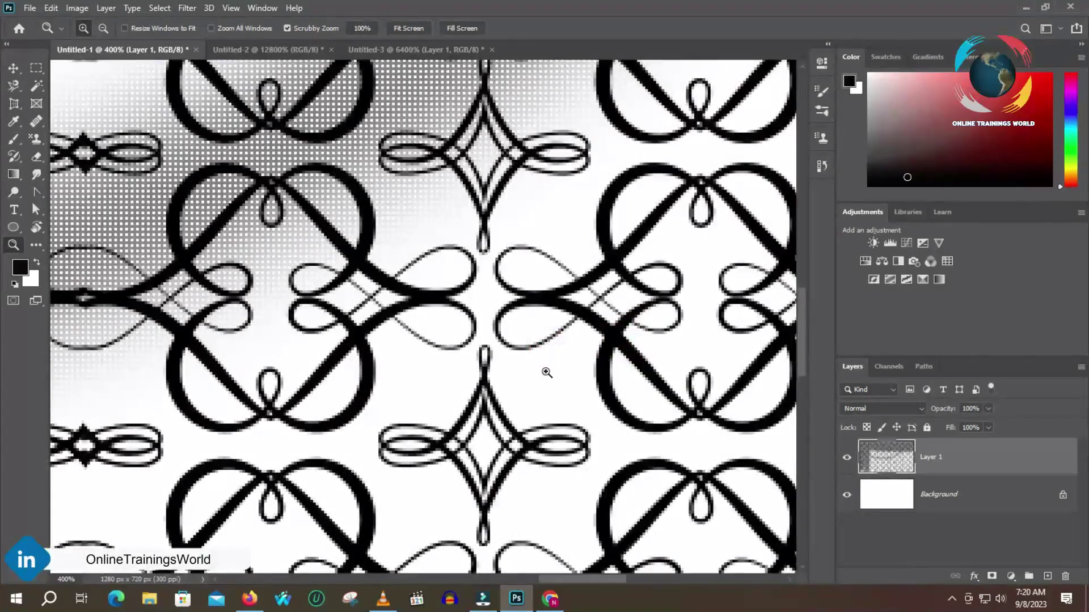